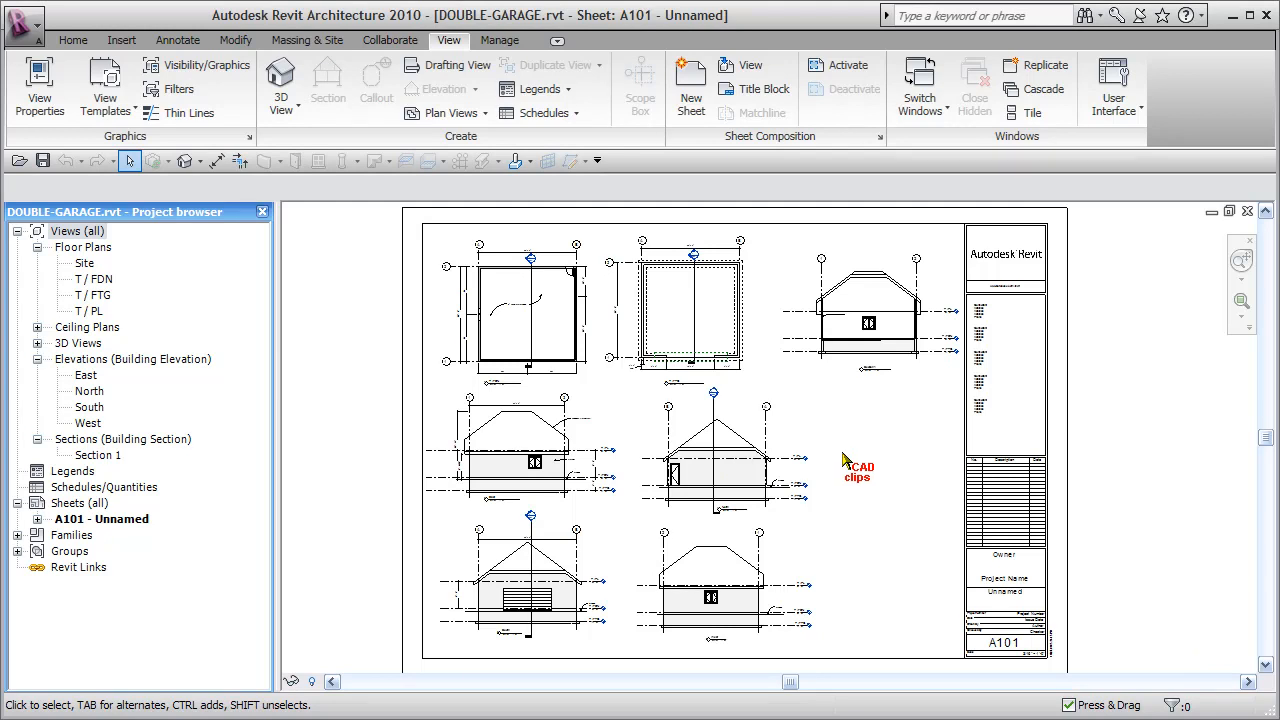
Open the East elevation, close the hidden windows, and open the North, South and West elevations as well
{"action": "double_click", "coordinate": [86, 375]}
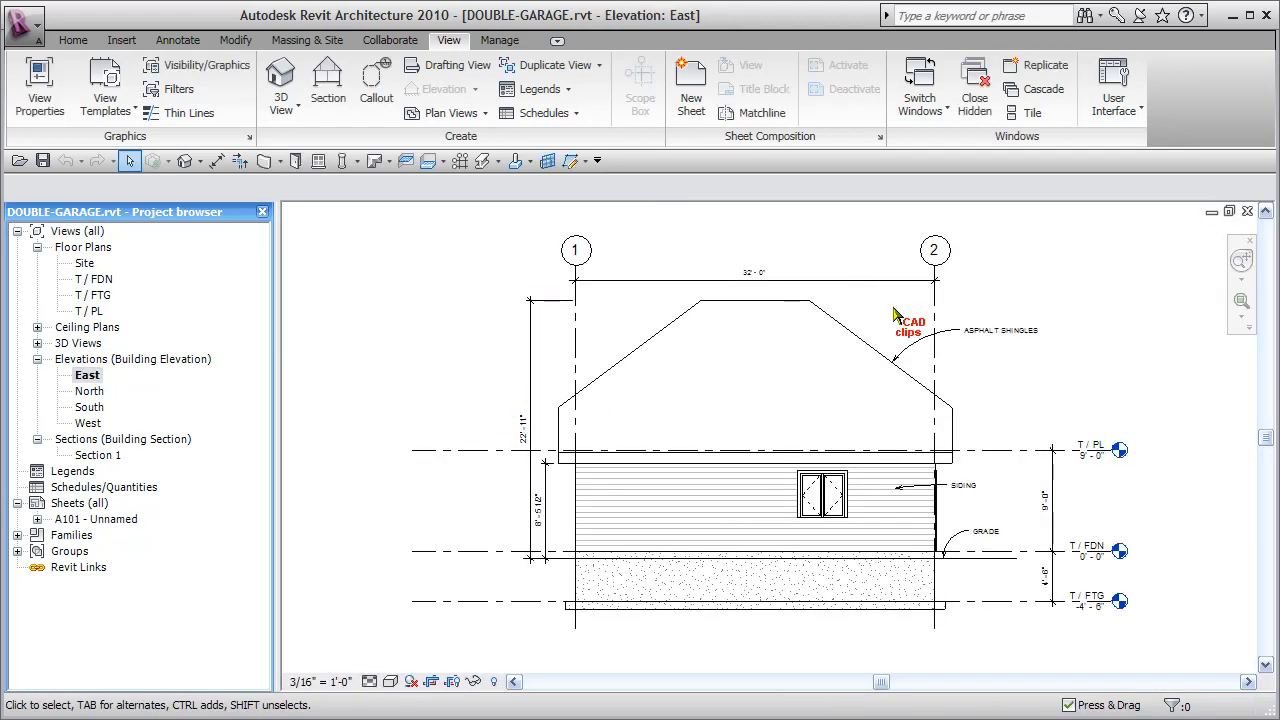
{"action": "left_click", "coordinate": [975, 90]}
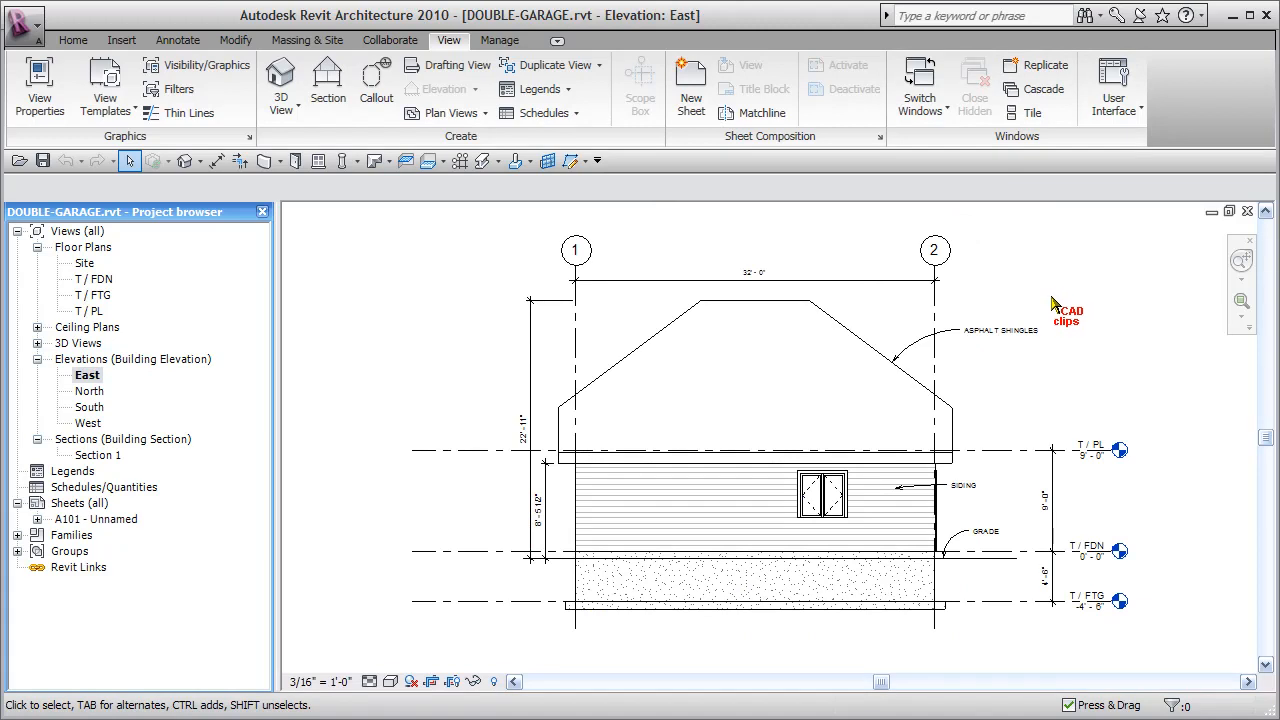
{"action": "double_click", "coordinate": [92, 391]}
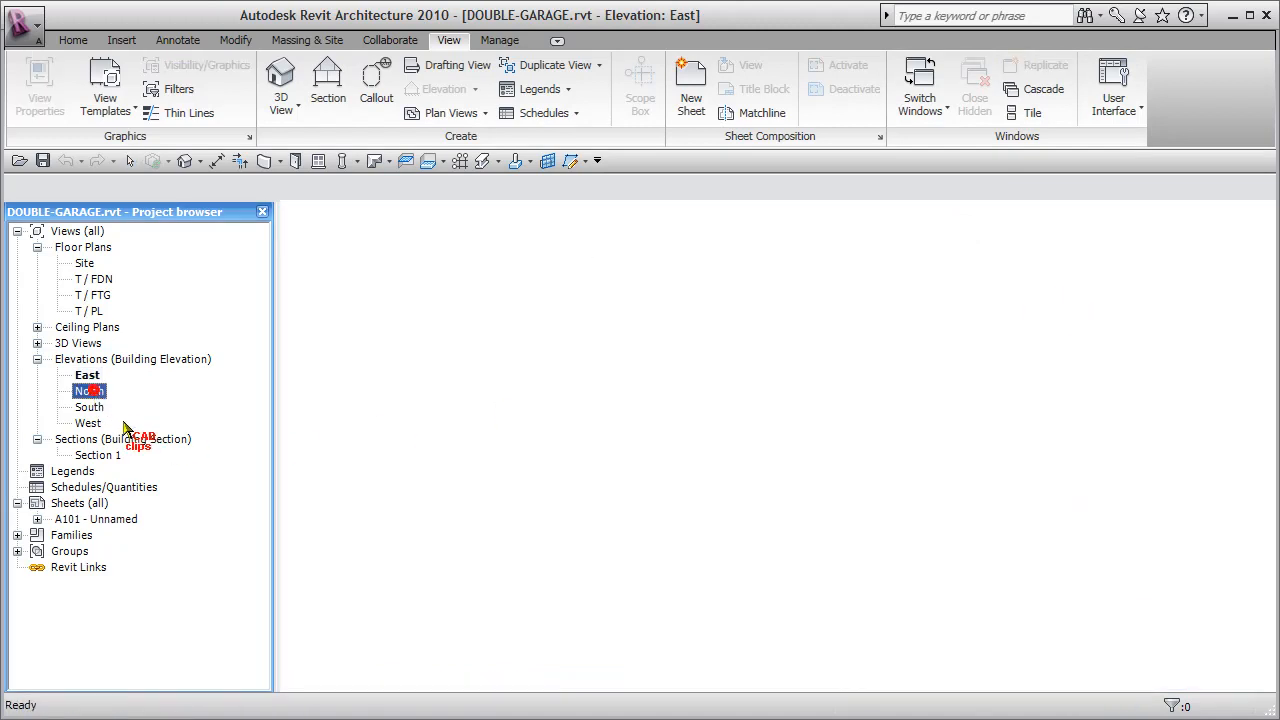
{"action": "left_click", "coordinate": [90, 408]}
{"action": "double_click", "coordinate": [89, 407]}
{"action": "double_click", "coordinate": [88, 423]}
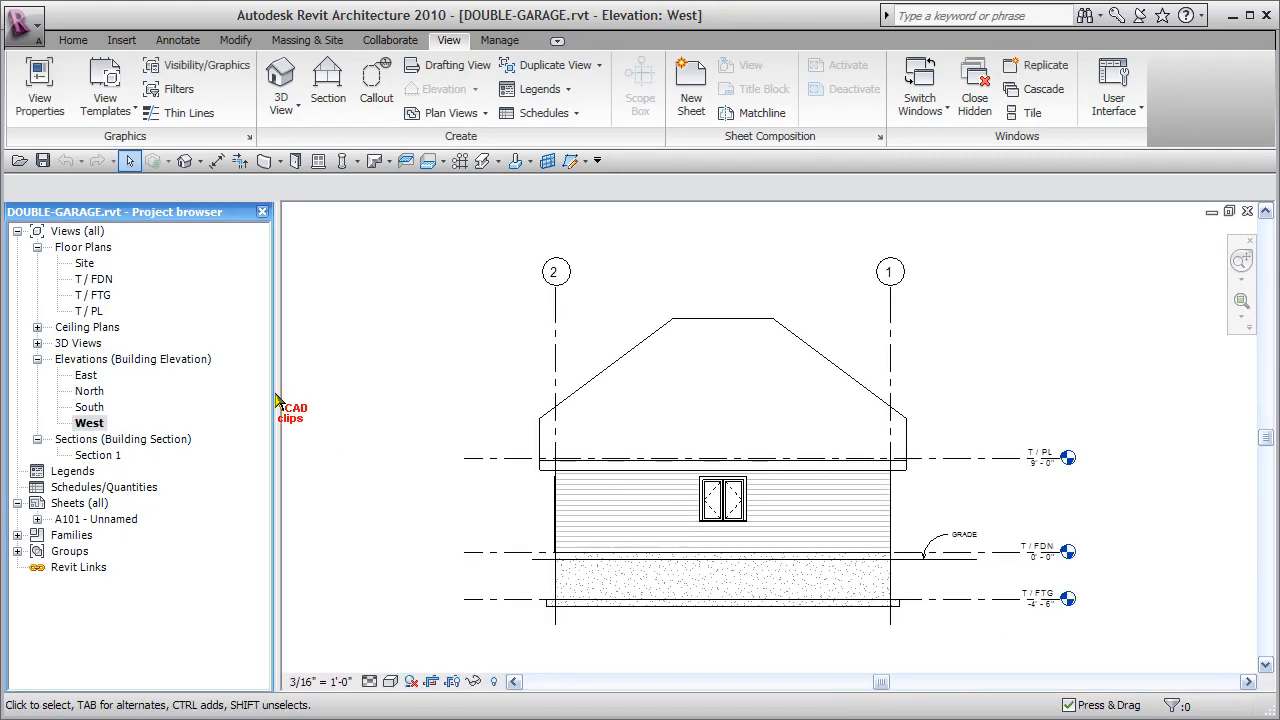
Narrow the project browser, tile the four elevation windows and frame the garage walls in the West elevation
{"action": "left_click_drag", "start_coordinate": [278, 393], "coordinate": [156, 400]}
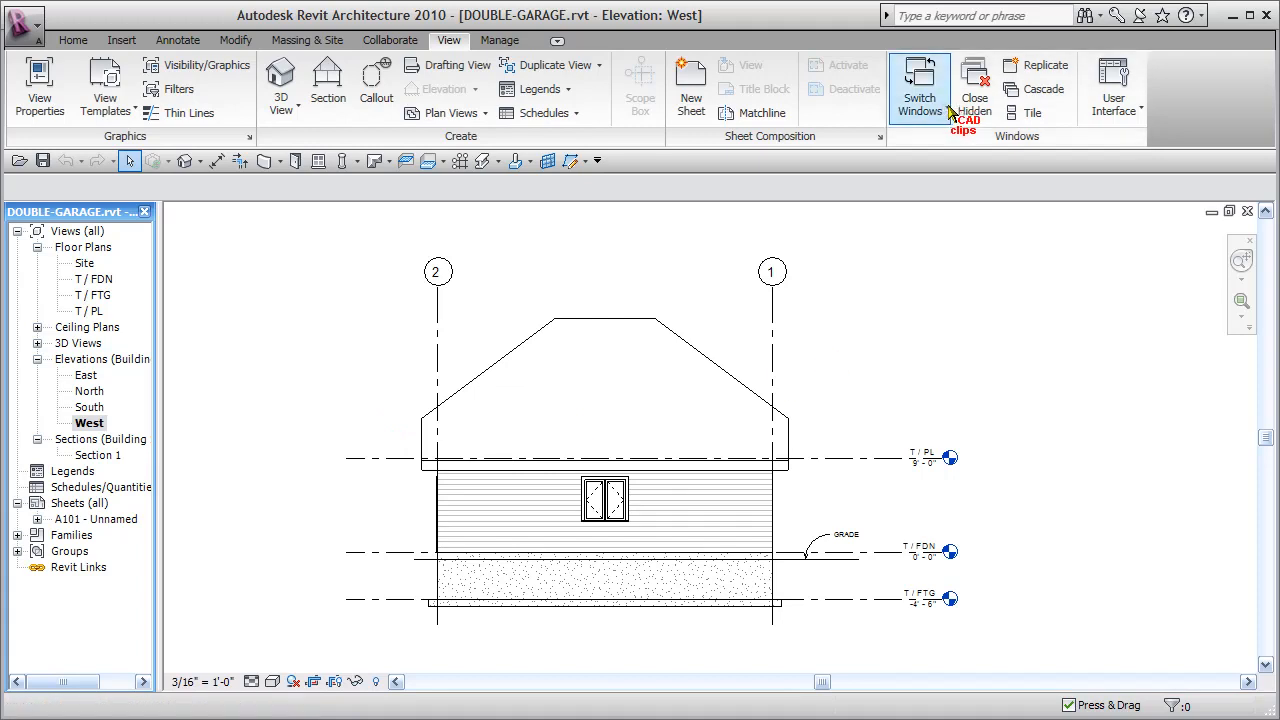
{"action": "left_click", "coordinate": [1032, 112]}
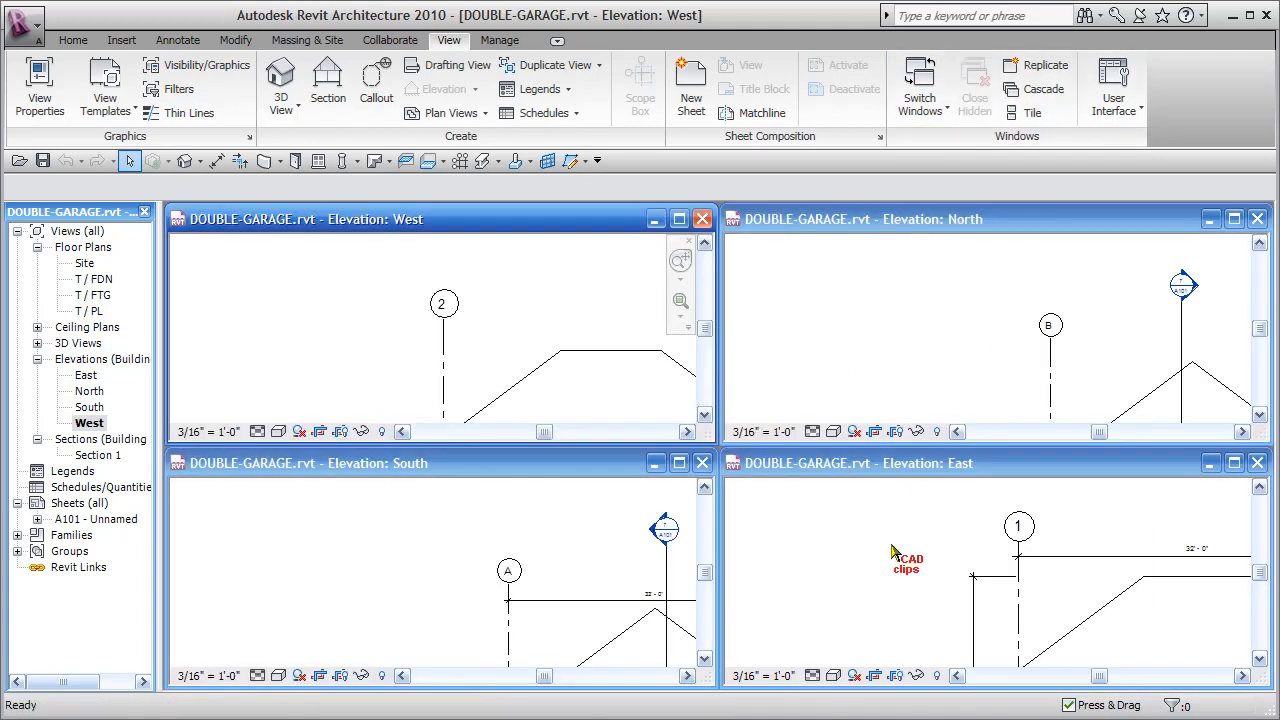
{"action": "middle_click_drag", "start_coordinate": [554, 391], "coordinate": [391, 338]}
{"action": "middle_click_drag", "start_coordinate": [460, 368], "coordinate": [460, 280]}
{"action": "scroll", "coordinate": [440, 279], "scroll_direction": "down", "scroll_amount": 1}
{"action": "middle_click_drag", "start_coordinate": [486, 412], "coordinate": [468, 417]}
Center the garage within the tiled South, North and East elevation windows
{"action": "left_click", "coordinate": [463, 546]}
{"action": "scroll", "coordinate": [512, 564], "scroll_direction": "down", "scroll_amount": 1}
{"action": "middle_click_drag", "start_coordinate": [557, 577], "coordinate": [388, 535]}
{"action": "middle_click_drag", "start_coordinate": [480, 564], "coordinate": [471, 498]}
{"action": "left_click", "coordinate": [957, 320]}
{"action": "scroll", "coordinate": [960, 325], "scroll_direction": "down", "scroll_amount": 1}
{"action": "middle_click_drag", "start_coordinate": [960, 325], "coordinate": [1015, 321]}
{"action": "left_click", "coordinate": [1046, 588]}
{"action": "scroll", "coordinate": [1088, 613], "scroll_direction": "down", "scroll_amount": 1}
{"action": "middle_click_drag", "start_coordinate": [1143, 638], "coordinate": [975, 597]}
{"action": "middle_click_drag", "start_coordinate": [1042, 660], "coordinate": [972, 576]}
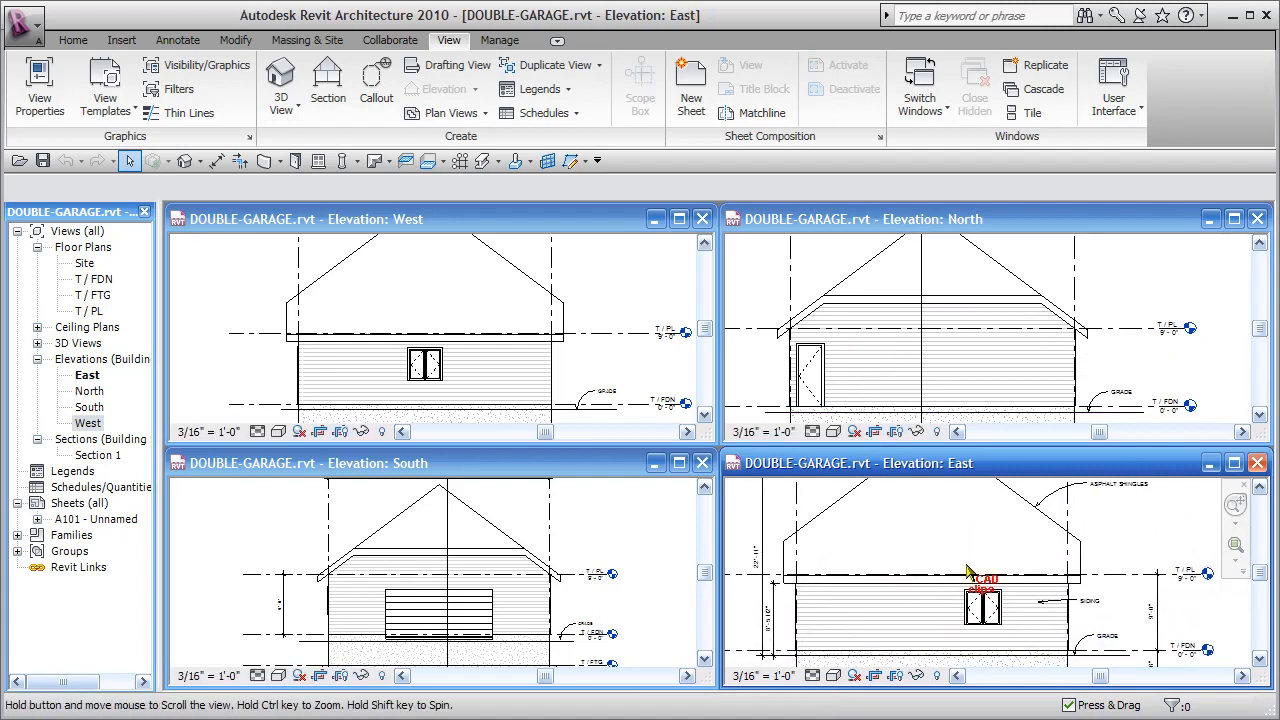
Select the SIDING and ASPHALT SHINGLES text notes in the East elevation and copy them to the clipboard
{"action": "left_click", "coordinate": [1116, 643]}
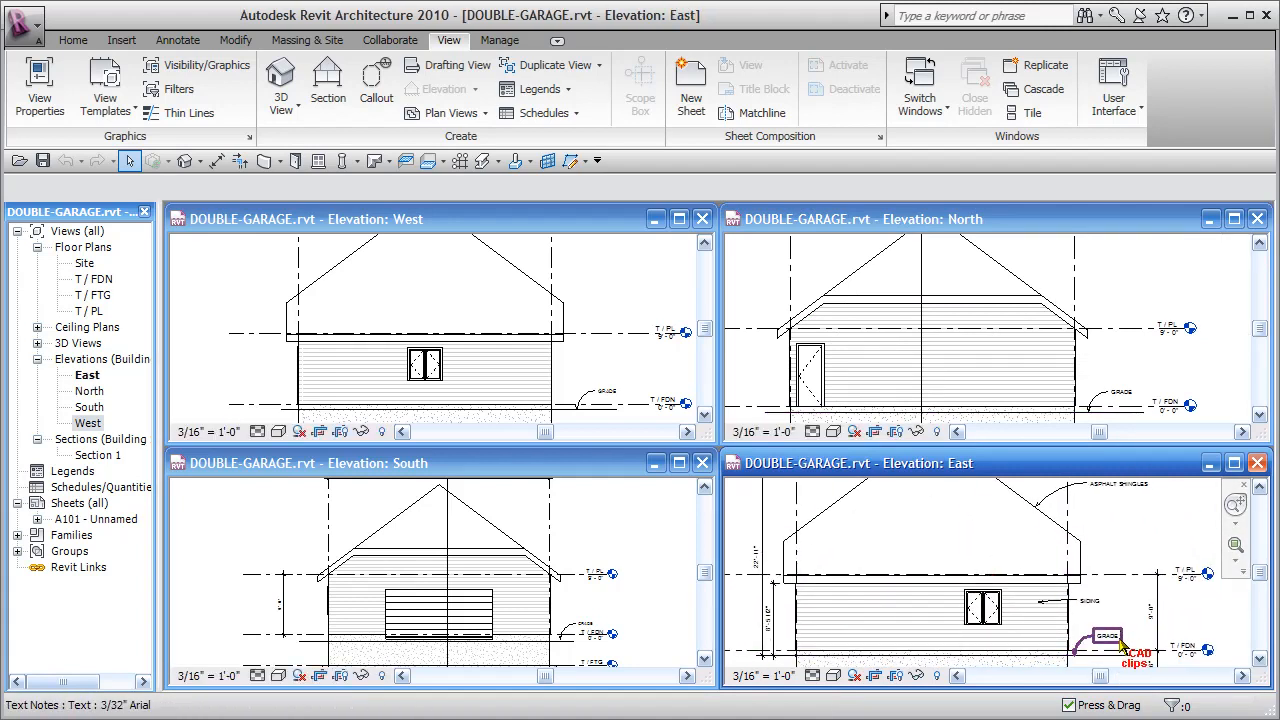
{"action": "middle_click_drag", "start_coordinate": [1130, 618], "coordinate": [1134, 632]}
{"action": "left_click", "coordinate": [1106, 617]}
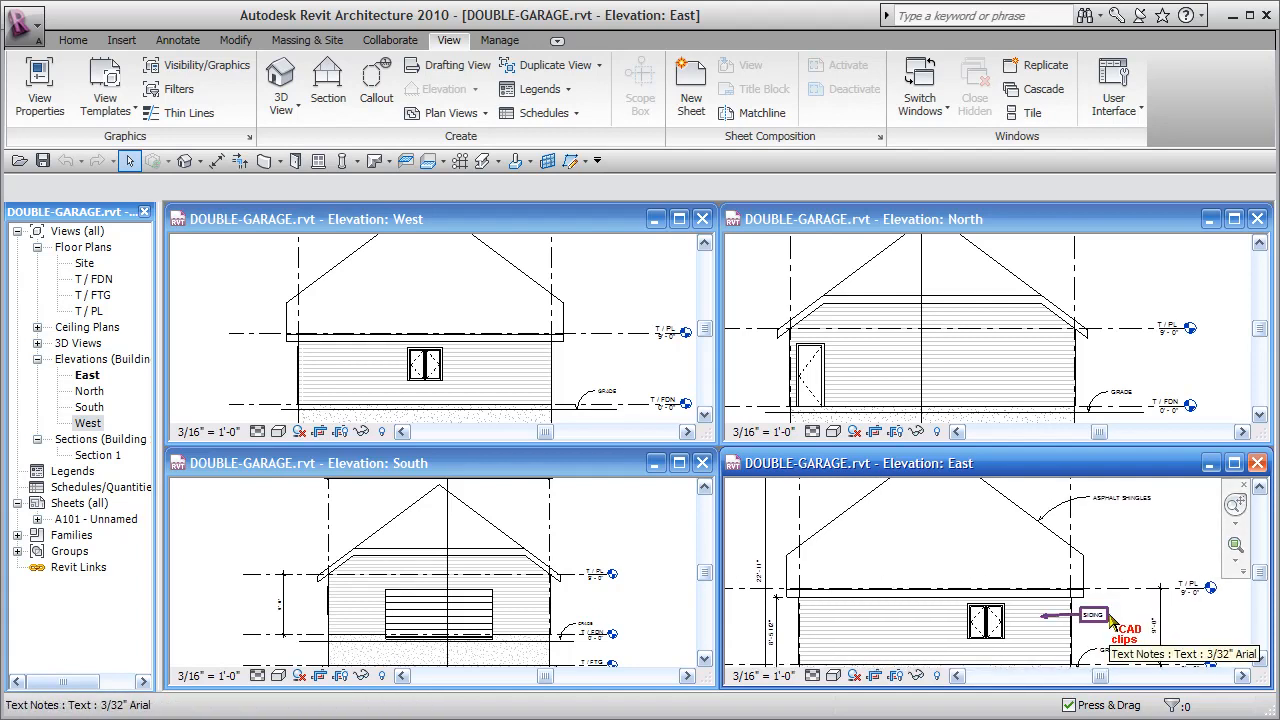
{"action": "left_click", "coordinate": [1109, 619]}
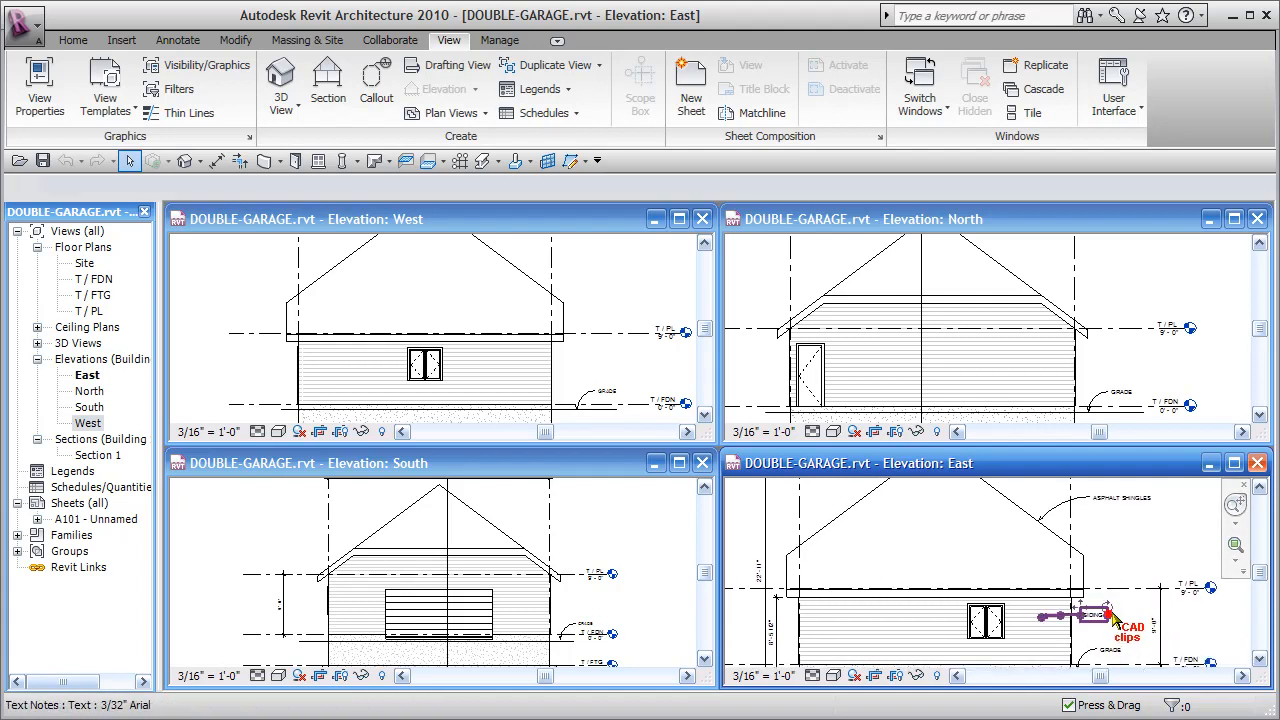
{"action": "left_click", "coordinate": [1150, 510], "text": "ctrl"}
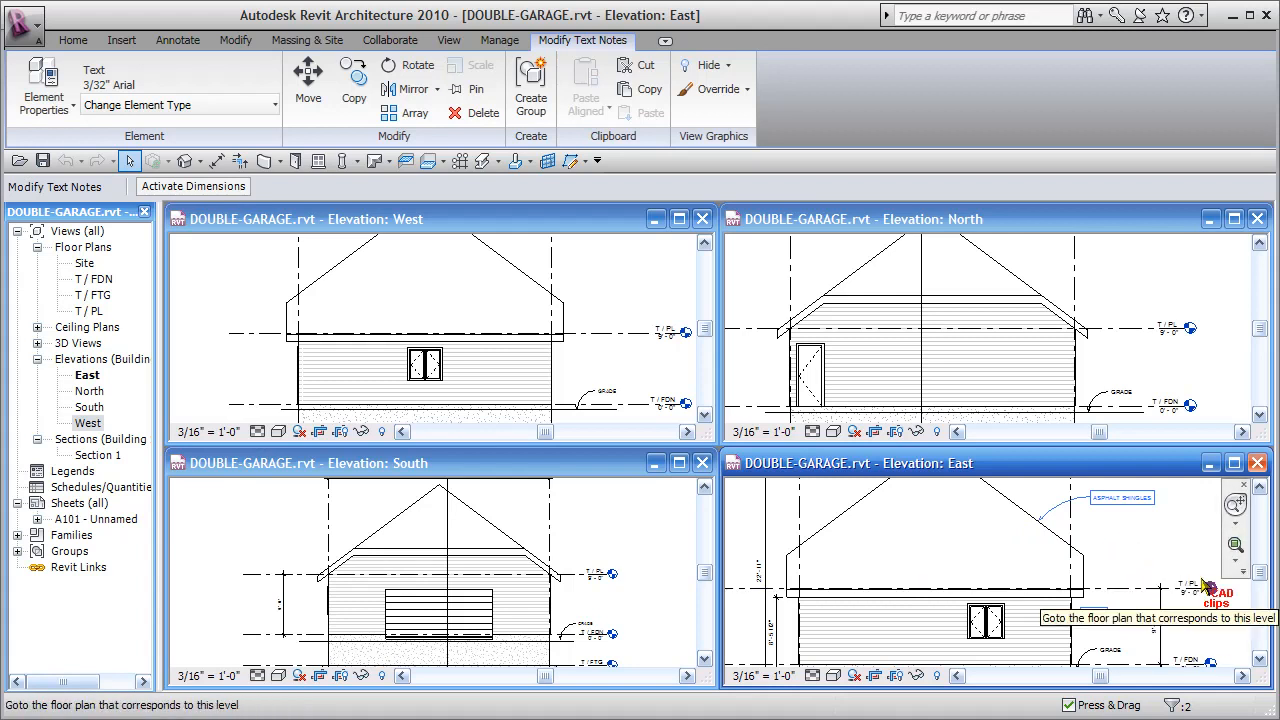
Paste the two copied notes into the North elevation, pointing at the roof and the siding wall
{"action": "left_click", "coordinate": [1128, 290]}
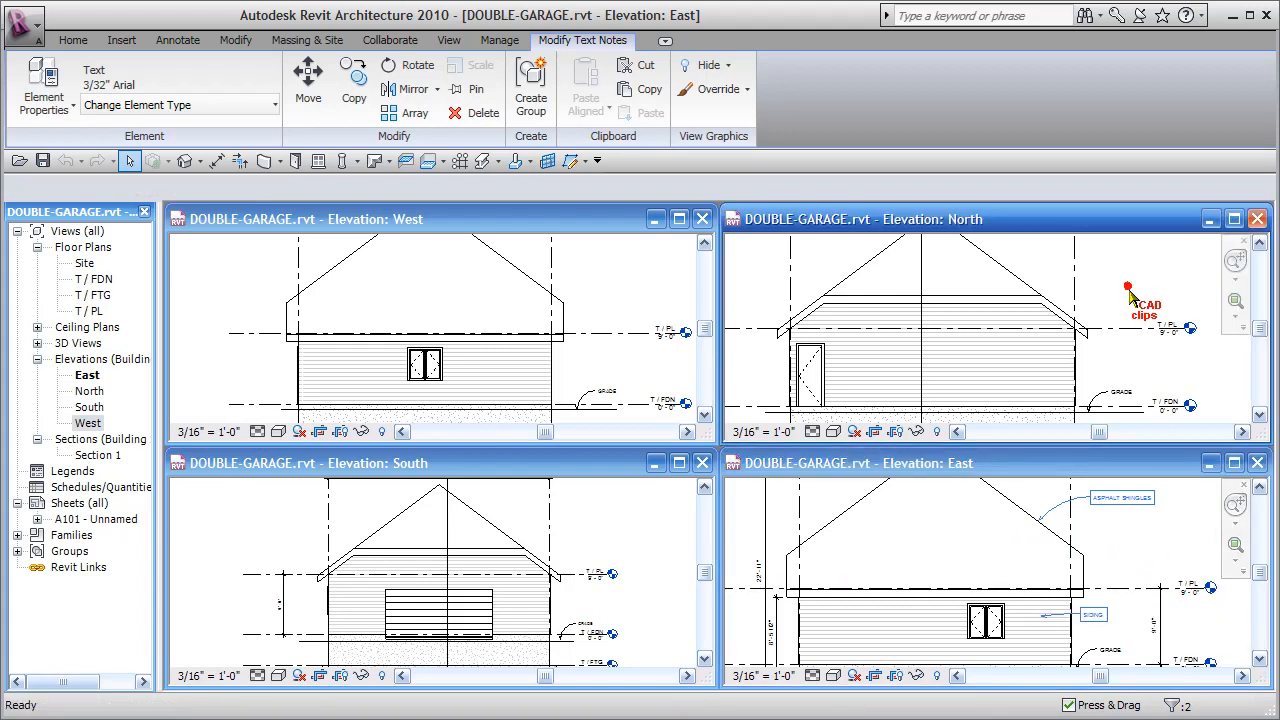
{"action": "scroll", "coordinate": [1115, 305], "scroll_direction": "down", "scroll_amount": 3}
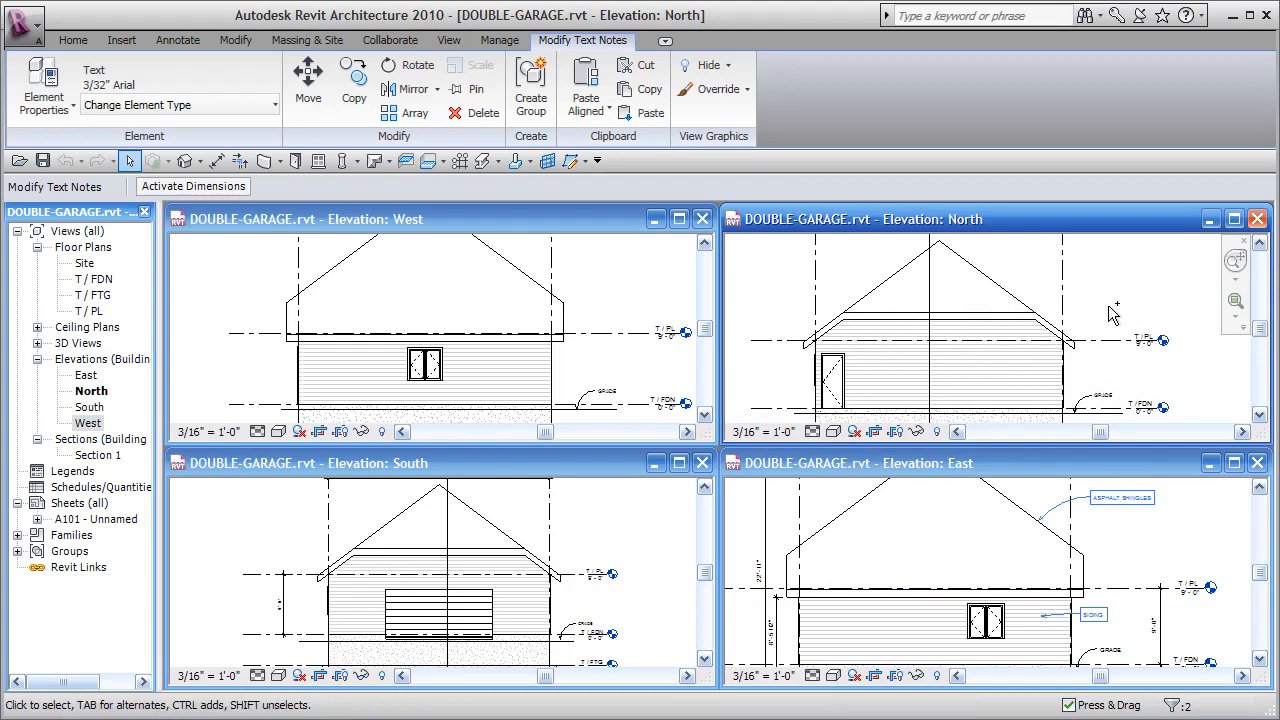
{"action": "key", "text": "ctrl+v"}
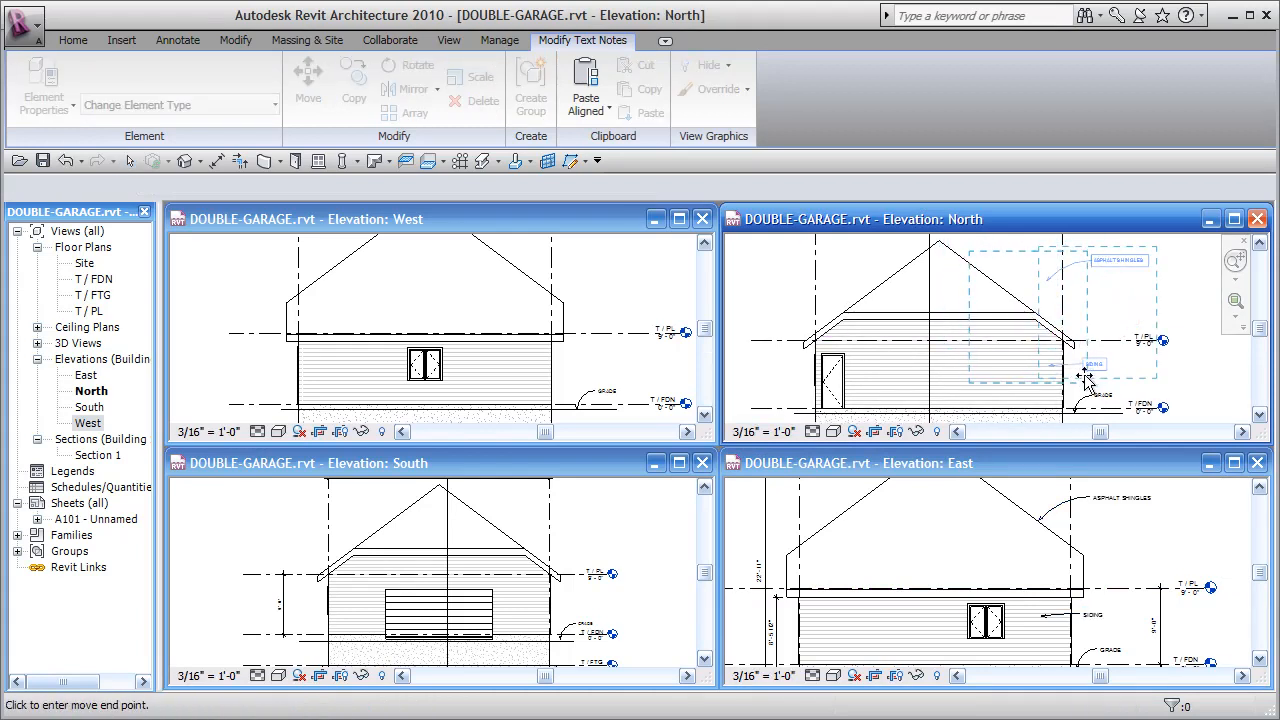
{"action": "left_click", "coordinate": [1015, 379]}
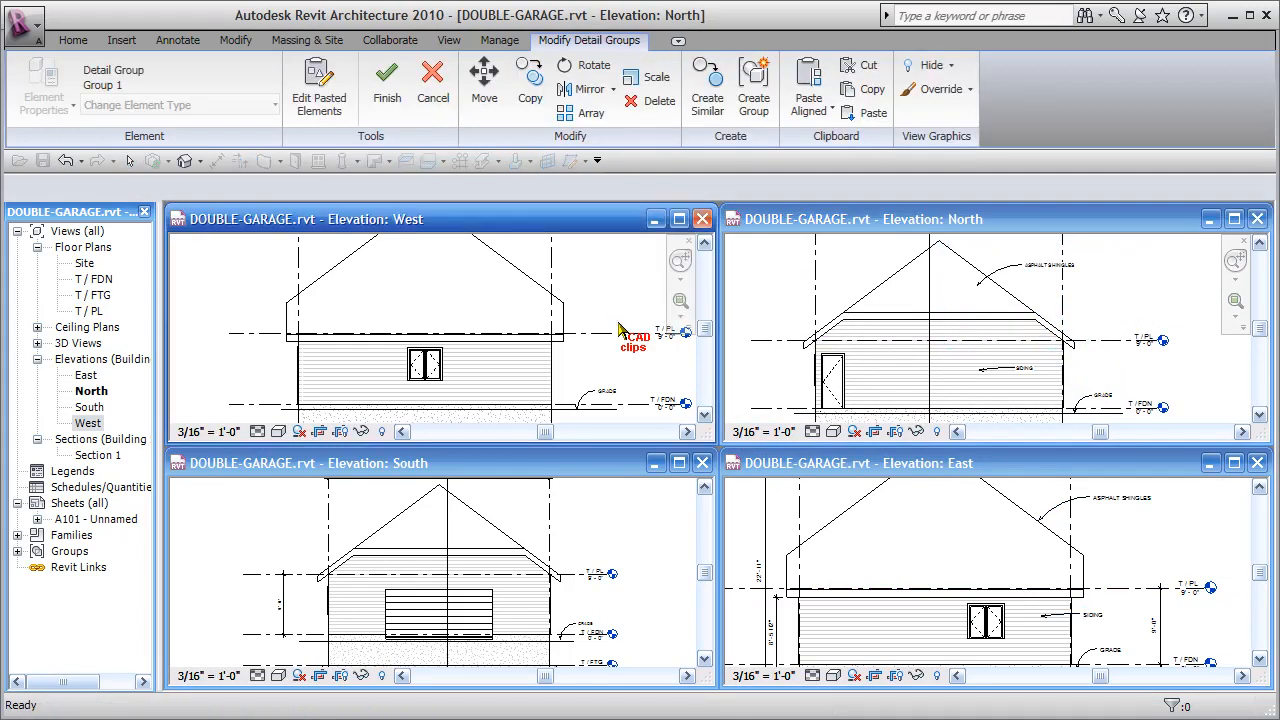
Paste the two copied notes into the West elevation, over the roof and the wall beside the window
{"action": "left_click", "coordinate": [618, 321]}
{"action": "key", "text": "ctrl+v"}
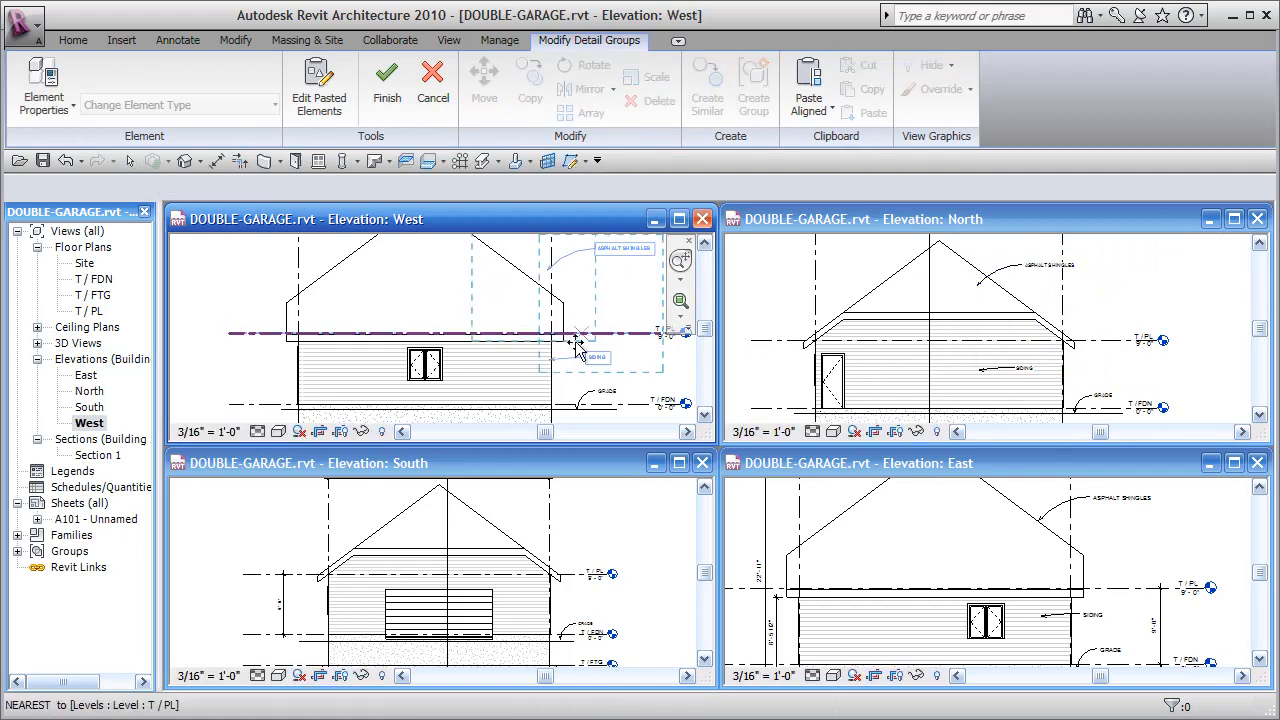
{"action": "left_click", "coordinate": [590, 366]}
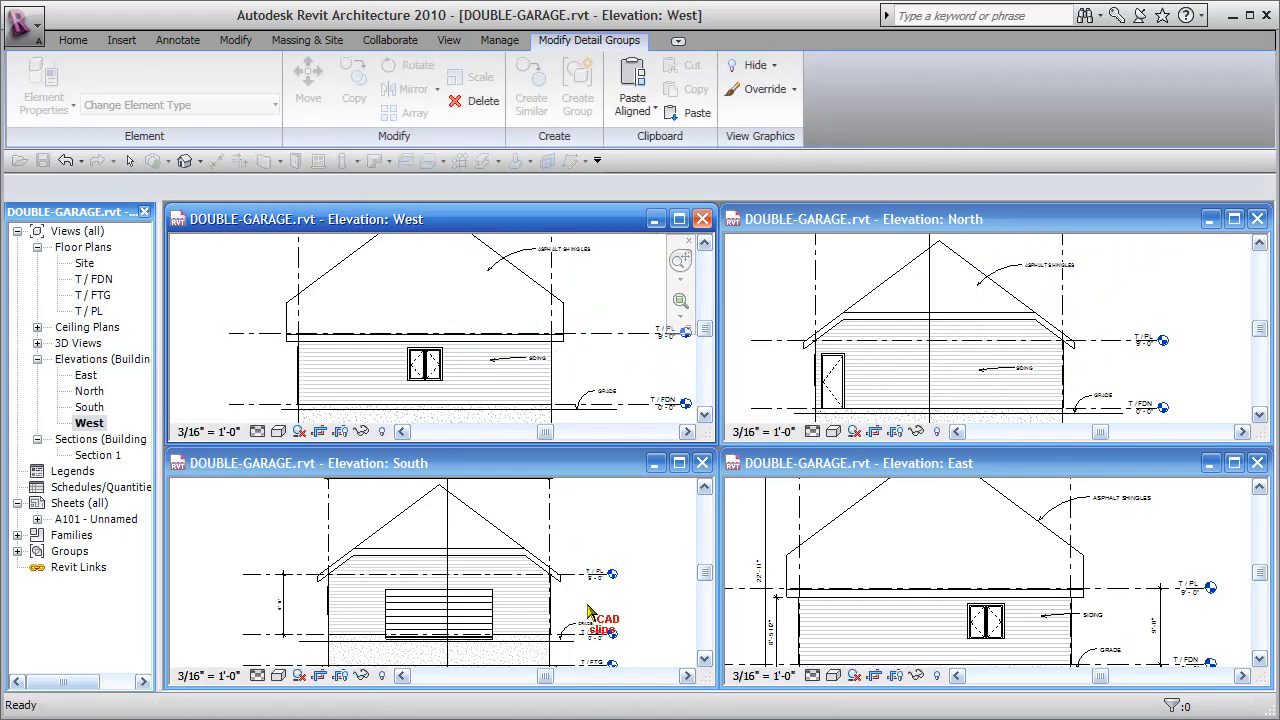
Paste the two copied notes into the South elevation beside the building and finish pasting
{"action": "key", "text": "ctrl+v"}
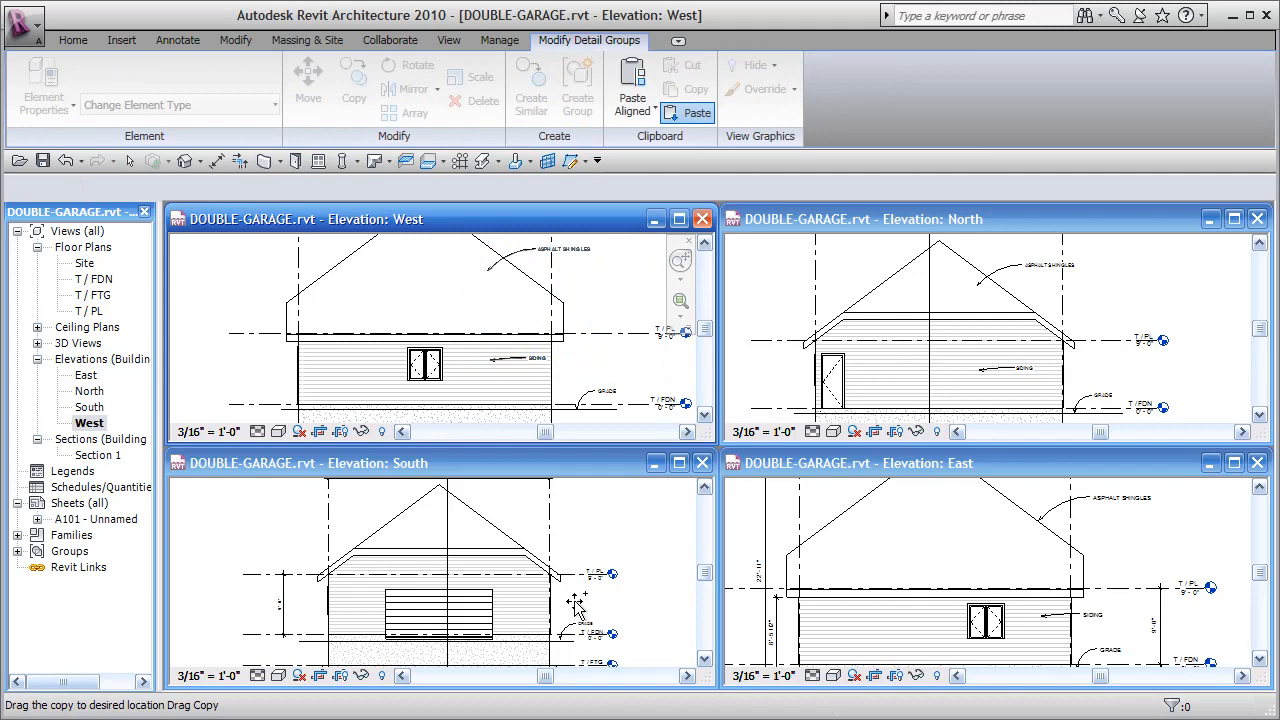
{"action": "left_click", "coordinate": [577, 607]}
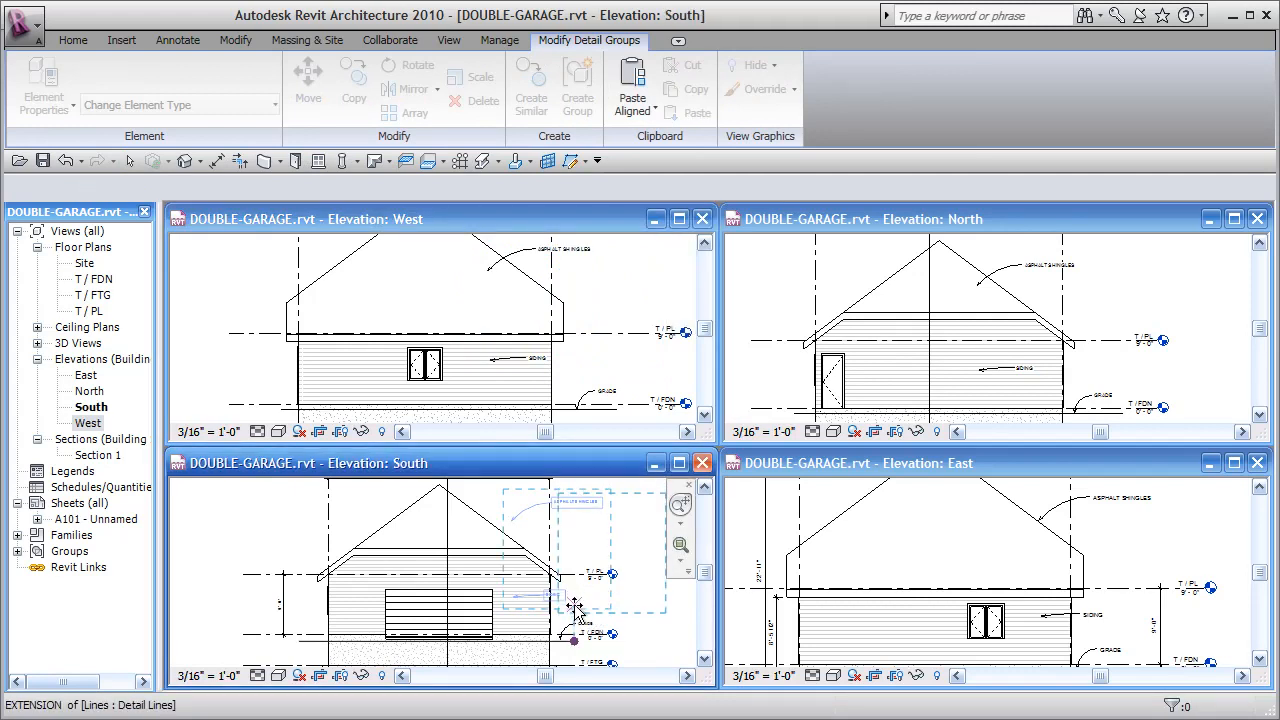
{"action": "left_click", "coordinate": [632, 614]}
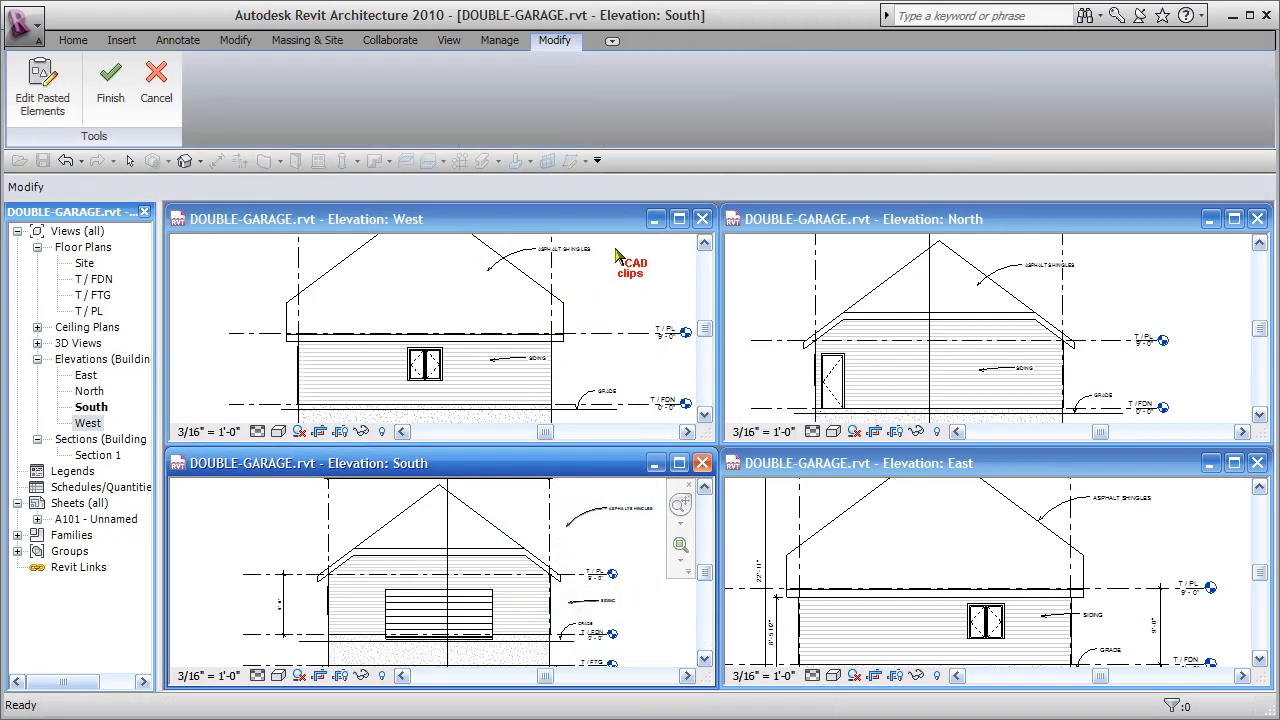
{"action": "key", "text": "Escape"}
Shift the ASPHALT SHINGLES note in the West elevation outward so its leader touches the sloping roof edge
{"action": "left_click", "coordinate": [588, 258]}
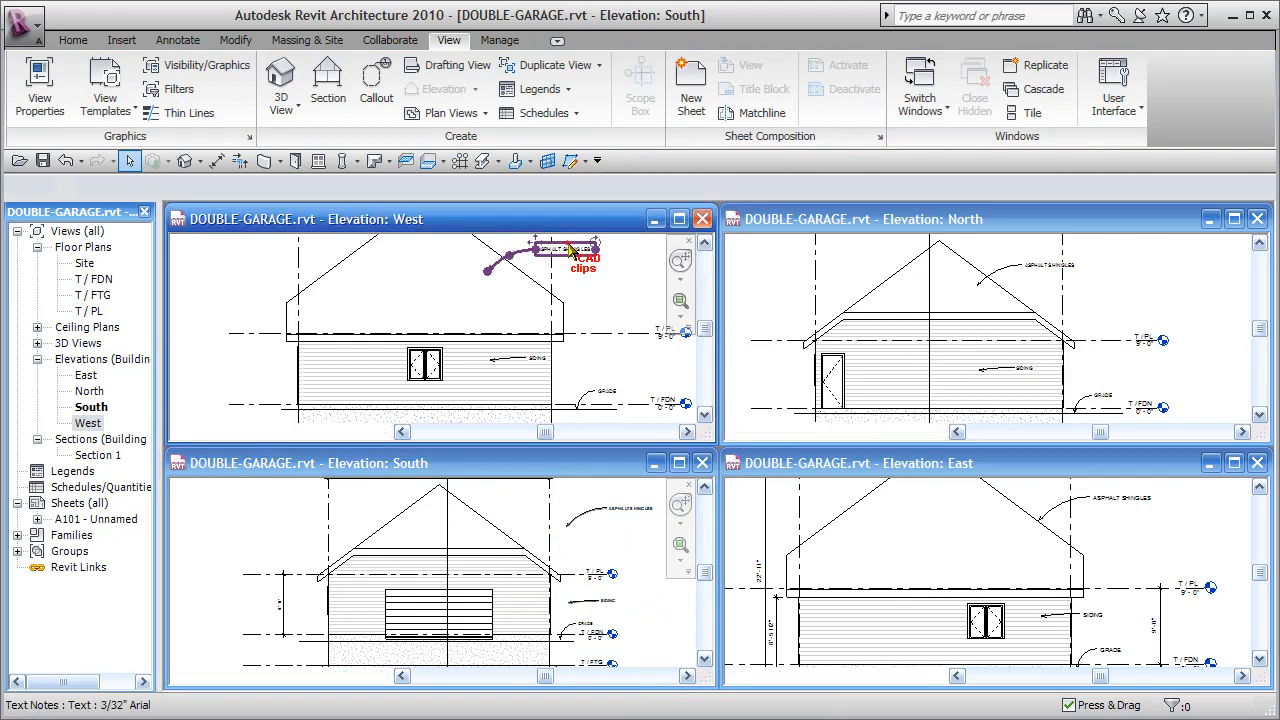
{"action": "left_click", "coordinate": [580, 250]}
{"action": "key", "text": "Right"}
{"action": "key", "text": "Right"}
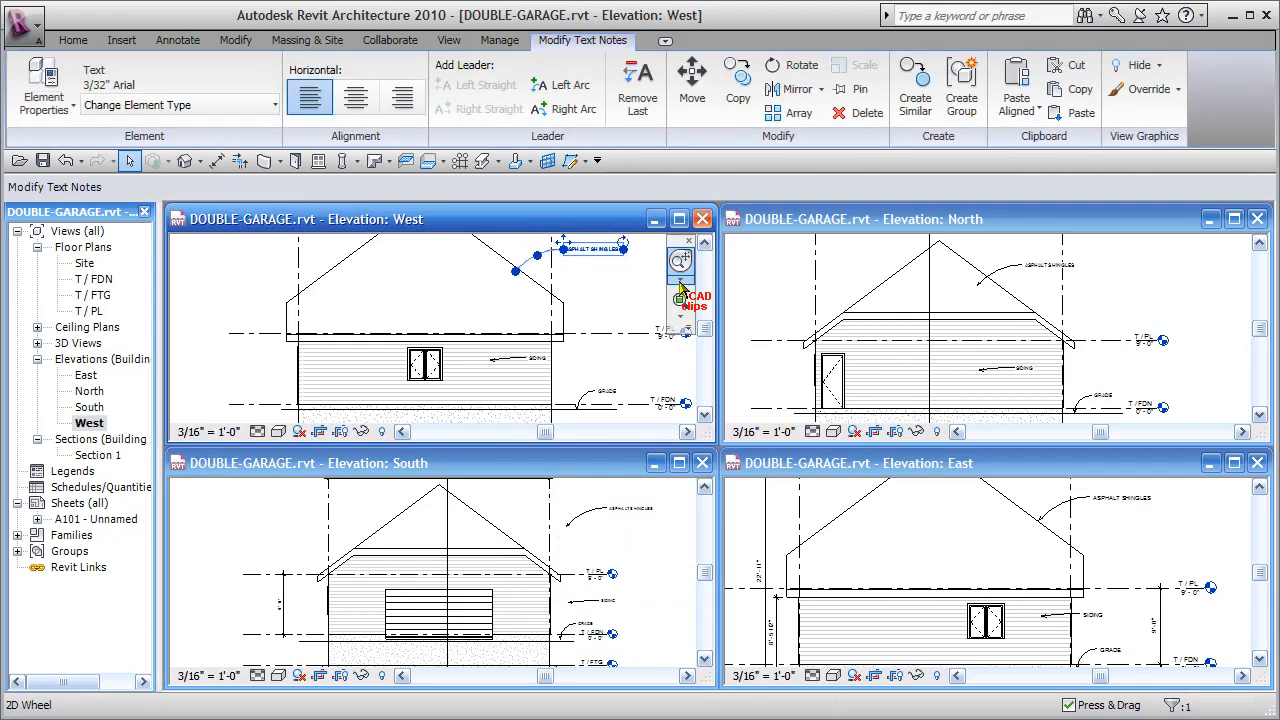
{"action": "left_click", "coordinate": [538, 366]}
{"action": "key", "text": "Escape"}
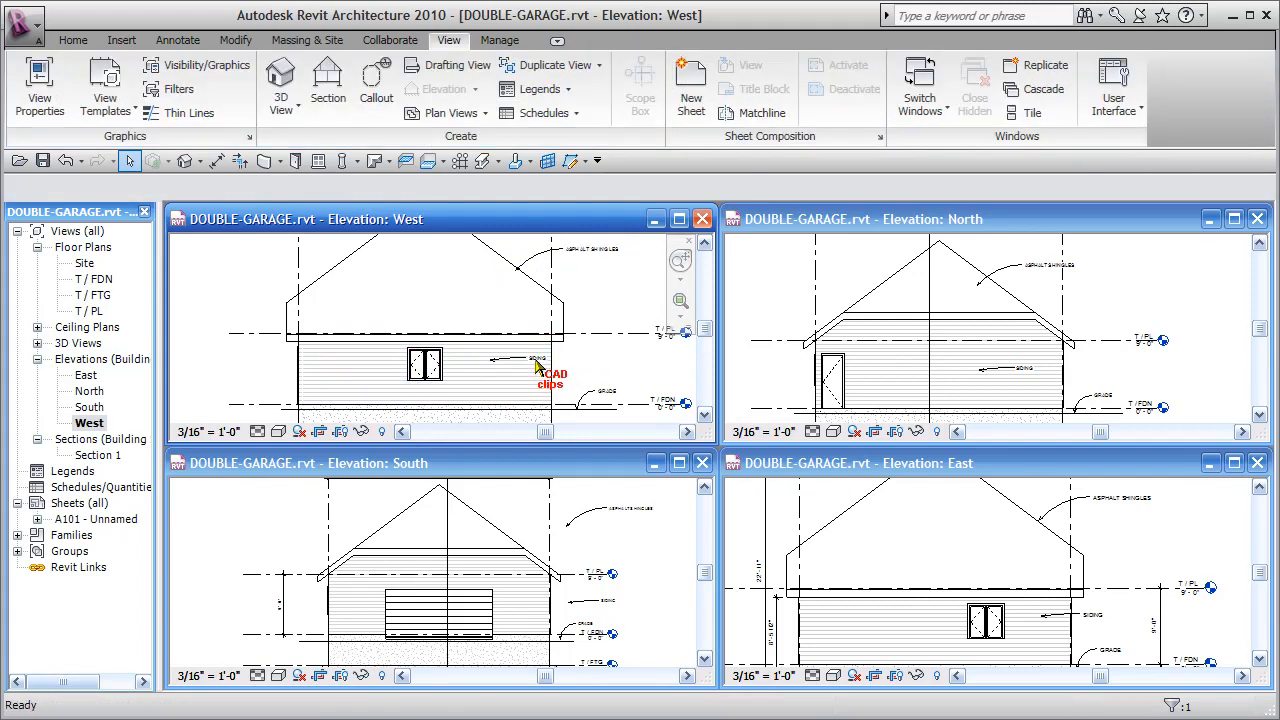
Move the SIDING note in the West elevation outside the wall, keeping its leader arrow on the siding
{"action": "key", "text": "Tab"}
{"action": "key", "text": "Tab"}
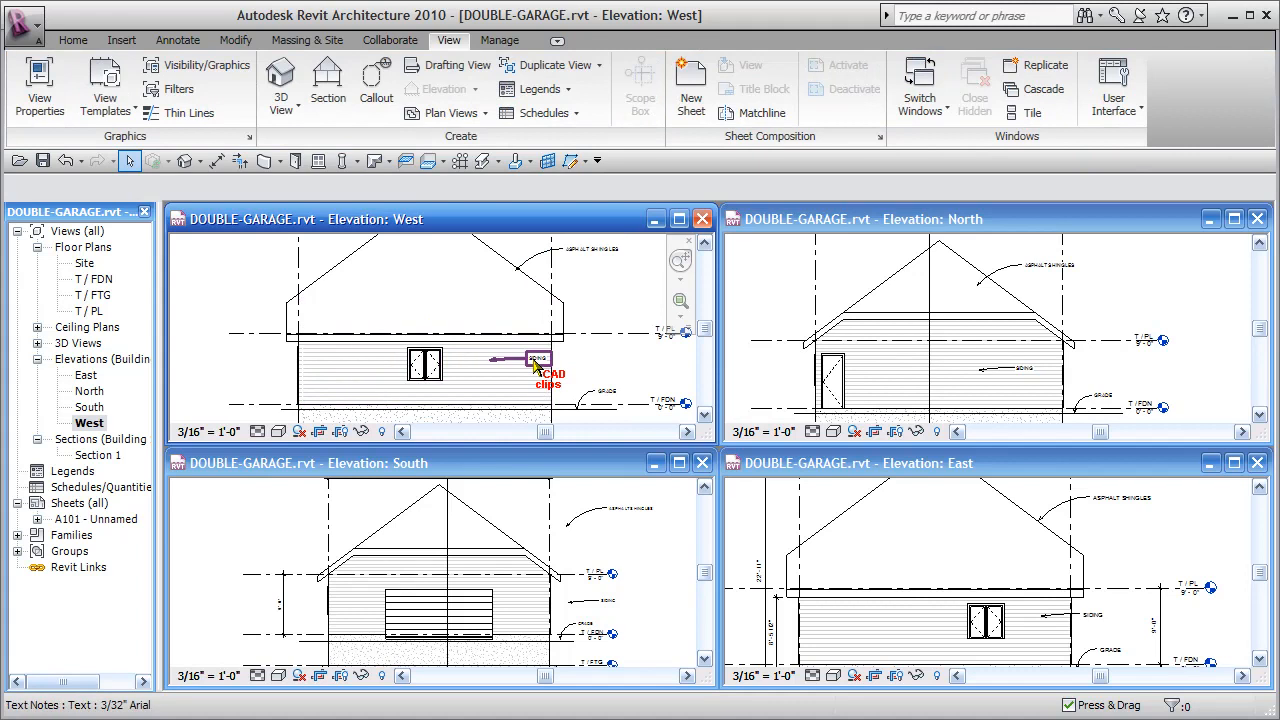
{"action": "left_click", "coordinate": [537, 360]}
{"action": "left_click_drag", "start_coordinate": [530, 360], "coordinate": [577, 360]}
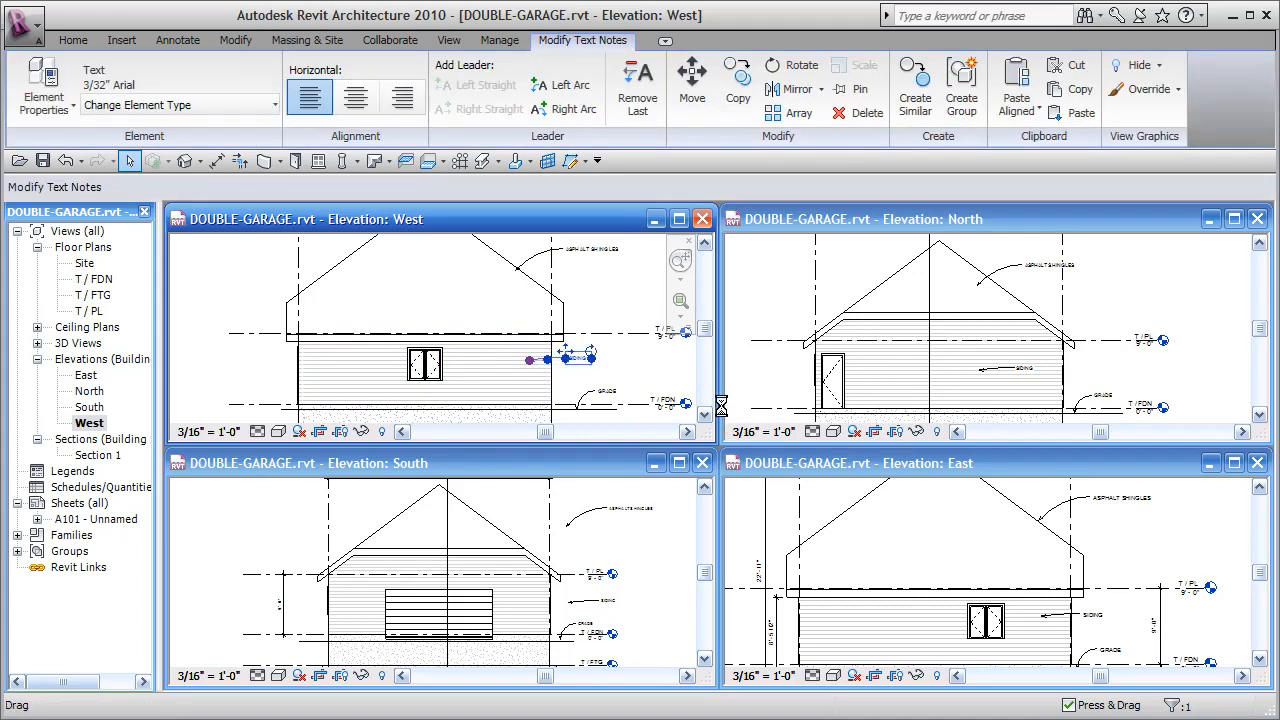
Nudge the ASPHALT SHINGLES note in the South elevation toward the building and slightly down until its leader meets the roof slope
{"action": "left_click", "coordinate": [622, 510]}
{"action": "left_click", "coordinate": [620, 510]}
{"action": "left_click", "coordinate": [620, 512]}
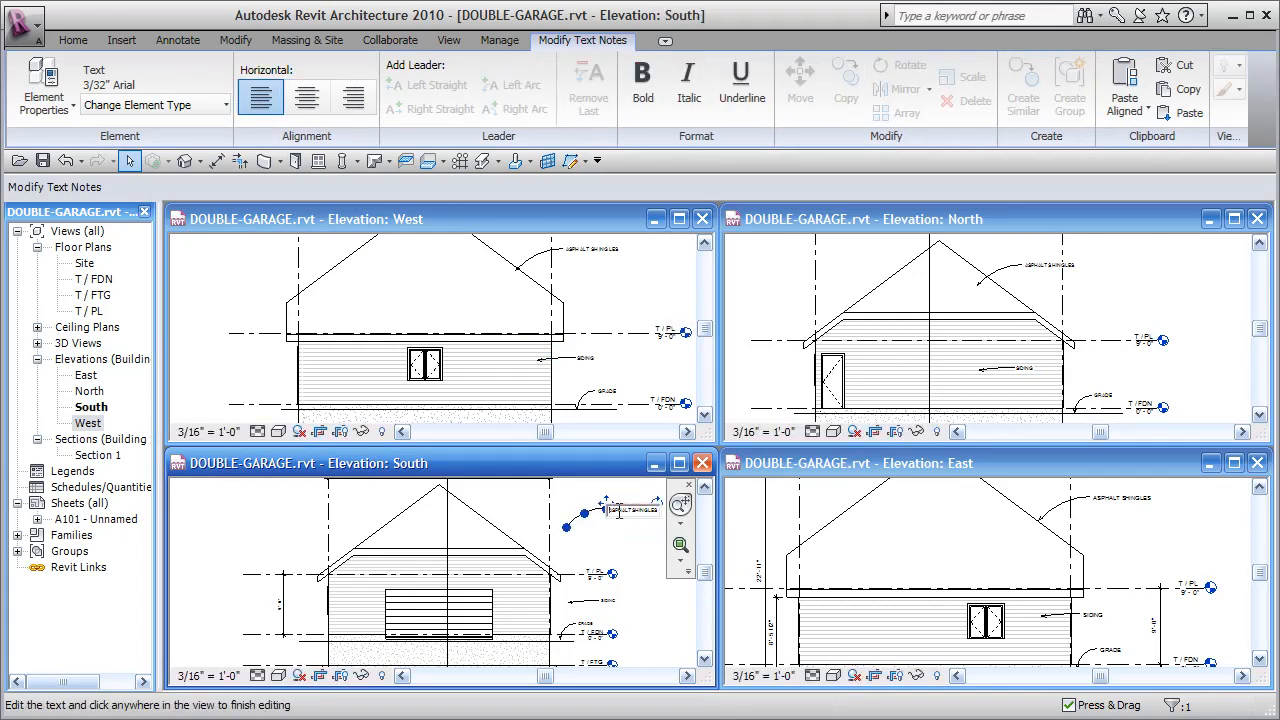
{"action": "left_click", "coordinate": [590, 520]}
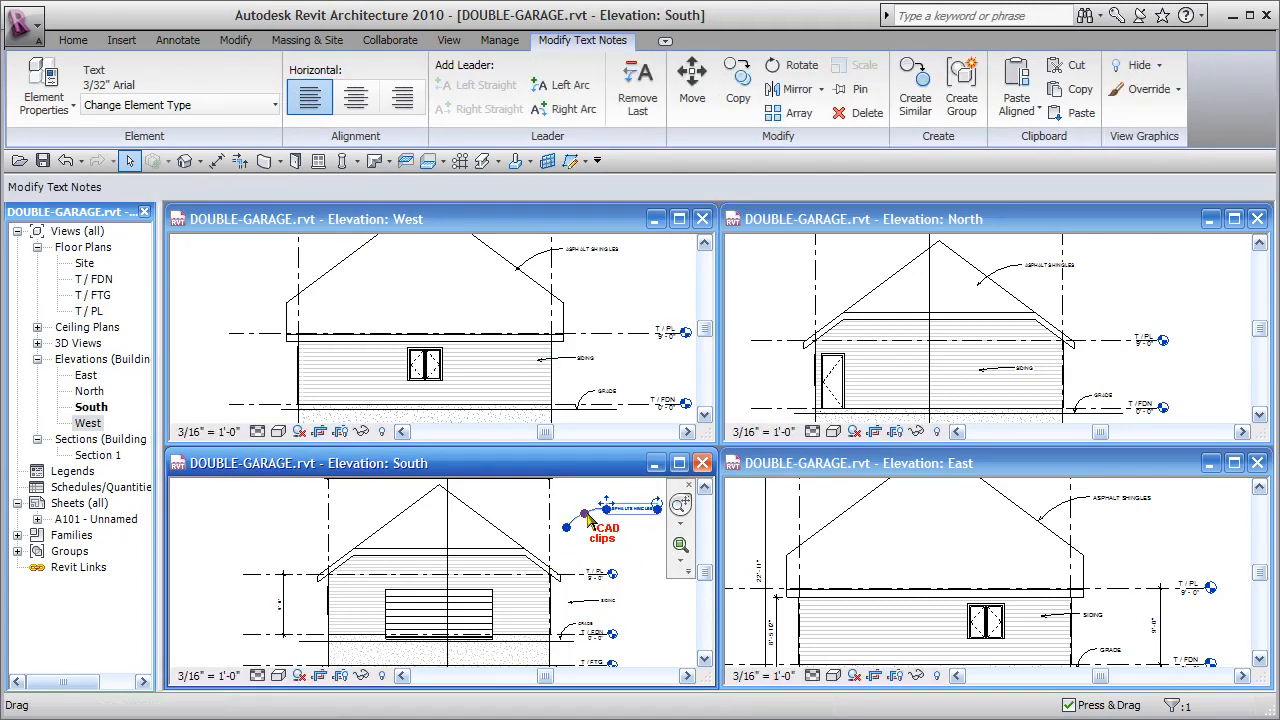
{"action": "key", "text": "Left"}
{"action": "key", "text": "Left"}
{"action": "key", "text": "Left"}
{"action": "key", "text": "Left"}
{"action": "key", "text": "Left"}
{"action": "key", "text": "Left"}
{"action": "key", "text": "Left"}
{"action": "key", "text": "Left"}
{"action": "key", "text": "Left"}
{"action": "key", "text": "Left"}
{"action": "key", "text": "Left"}
{"action": "key", "text": "Left"}
{"action": "key", "text": "Left"}
{"action": "key", "text": "Left"}
{"action": "key", "text": "Left"}
{"action": "key", "text": "Left"}
{"action": "key", "text": "Left"}
{"action": "key", "text": "Left"}
{"action": "key", "text": "Down"}
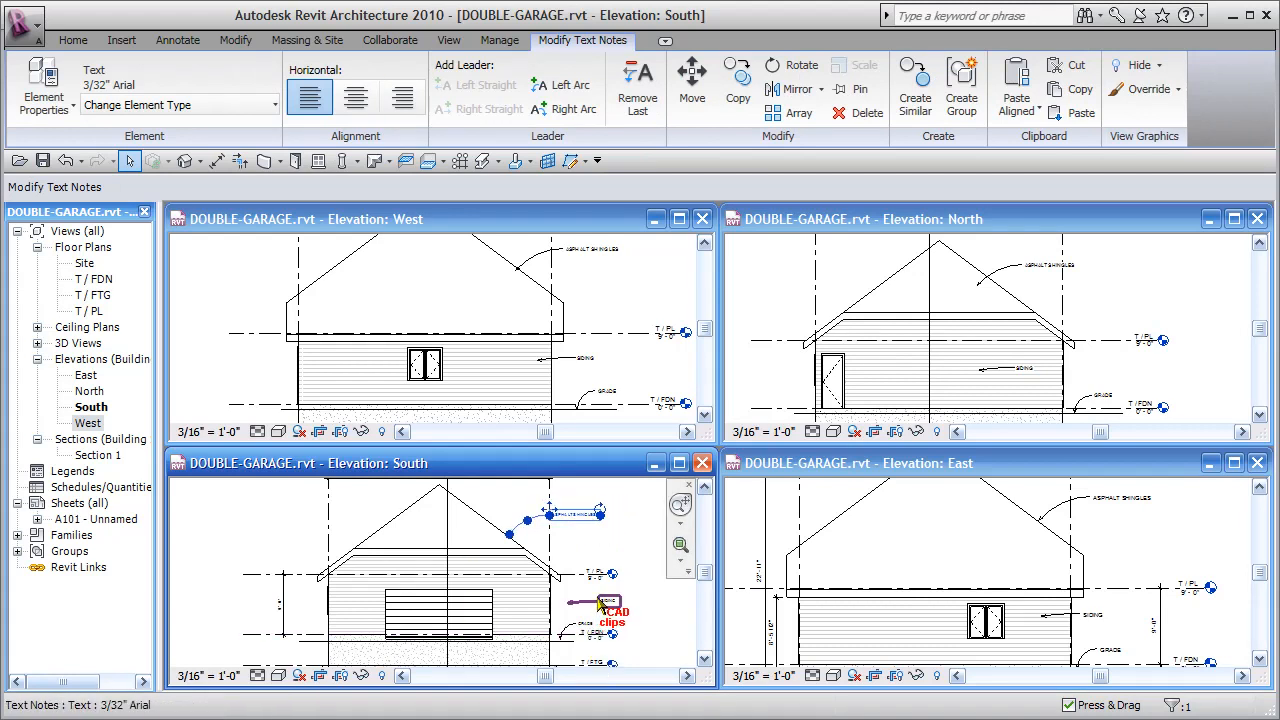
Nudge the SIDING note in the South elevation toward the building until its leader reaches the wall, then deselect it
{"action": "left_click_drag", "start_coordinate": [597, 598], "coordinate": [623, 599]}
{"action": "key", "text": "Left"}
{"action": "key", "text": "Left"}
{"action": "key", "text": "Left"}
{"action": "key", "text": "Left"}
{"action": "key", "text": "Left"}
{"action": "key", "text": "Left"}
{"action": "key", "text": "Left"}
{"action": "key", "text": "Left"}
{"action": "key", "text": "Left"}
{"action": "key", "text": "Left"}
{"action": "key", "text": "Left"}
{"action": "key", "text": "Left"}
{"action": "key", "text": "Left"}
{"action": "key", "text": "Left"}
{"action": "key", "text": "Left"}
{"action": "key", "text": "Left"}
{"action": "key", "text": "Left"}
{"action": "key", "text": "Left"}
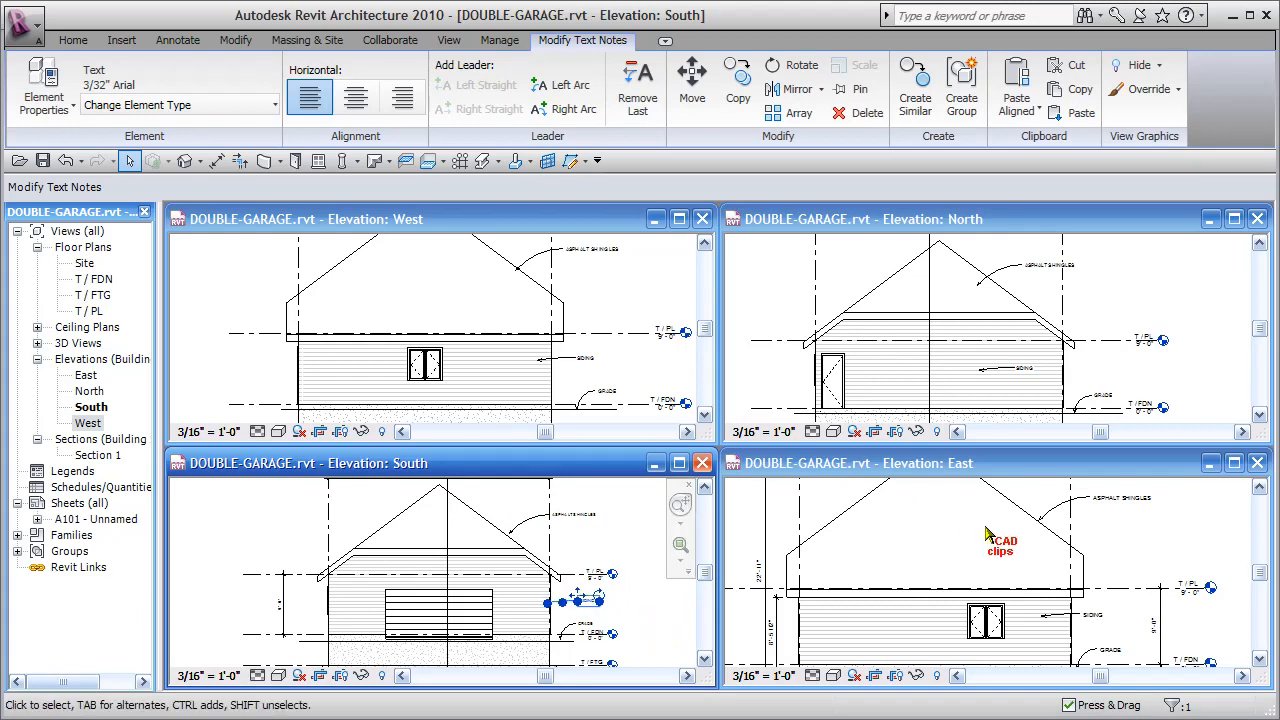
{"action": "key", "text": "Escape"}
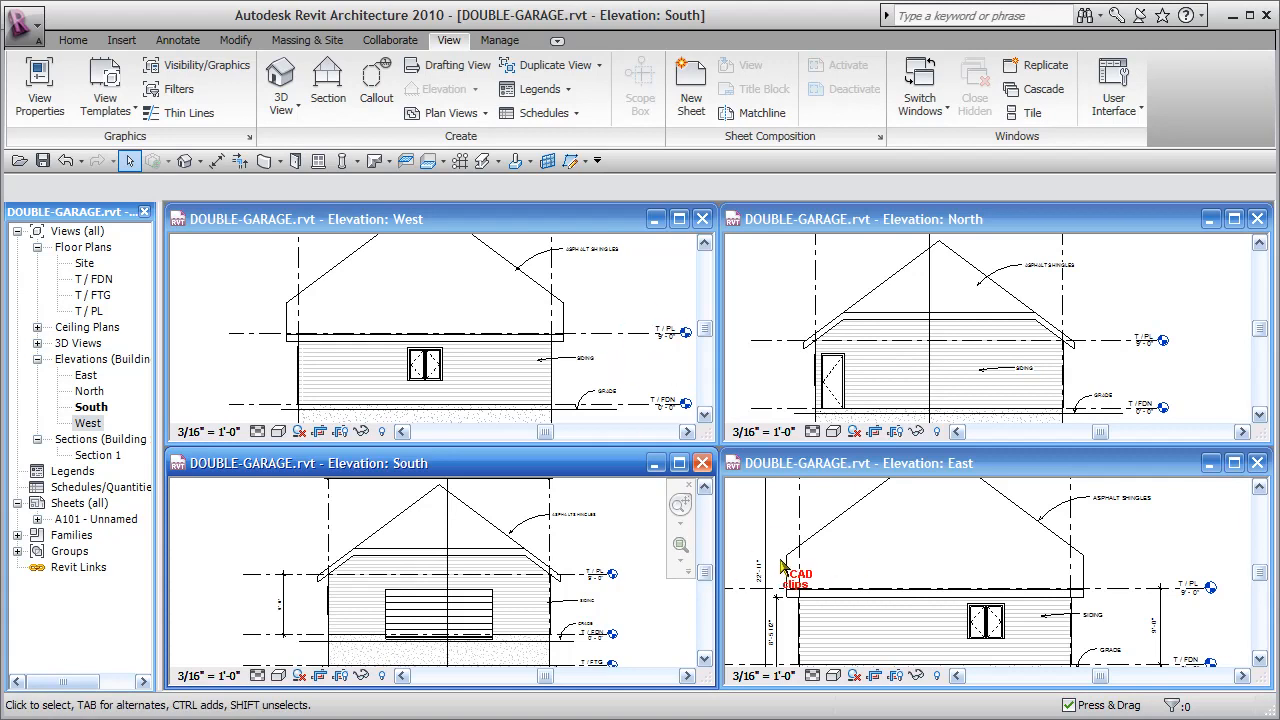
Examine the section line running through the North elevation and the overall extents of the East and North views
{"action": "scroll", "coordinate": [910, 565], "scroll_direction": "down", "scroll_amount": 2}
{"action": "mouse_move", "coordinate": [928, 566]}
{"action": "middle_mouse_down"}
{"action": "mouse_move", "coordinate": [943, 583]}
{"action": "mouse_move", "coordinate": [971, 566]}
{"action": "mouse_move", "coordinate": [974, 580]}
{"action": "middle_mouse_up"}
{"action": "left_click", "coordinate": [1005, 340]}
{"action": "middle_click_drag", "start_coordinate": [1014, 318], "coordinate": [1025, 390]}
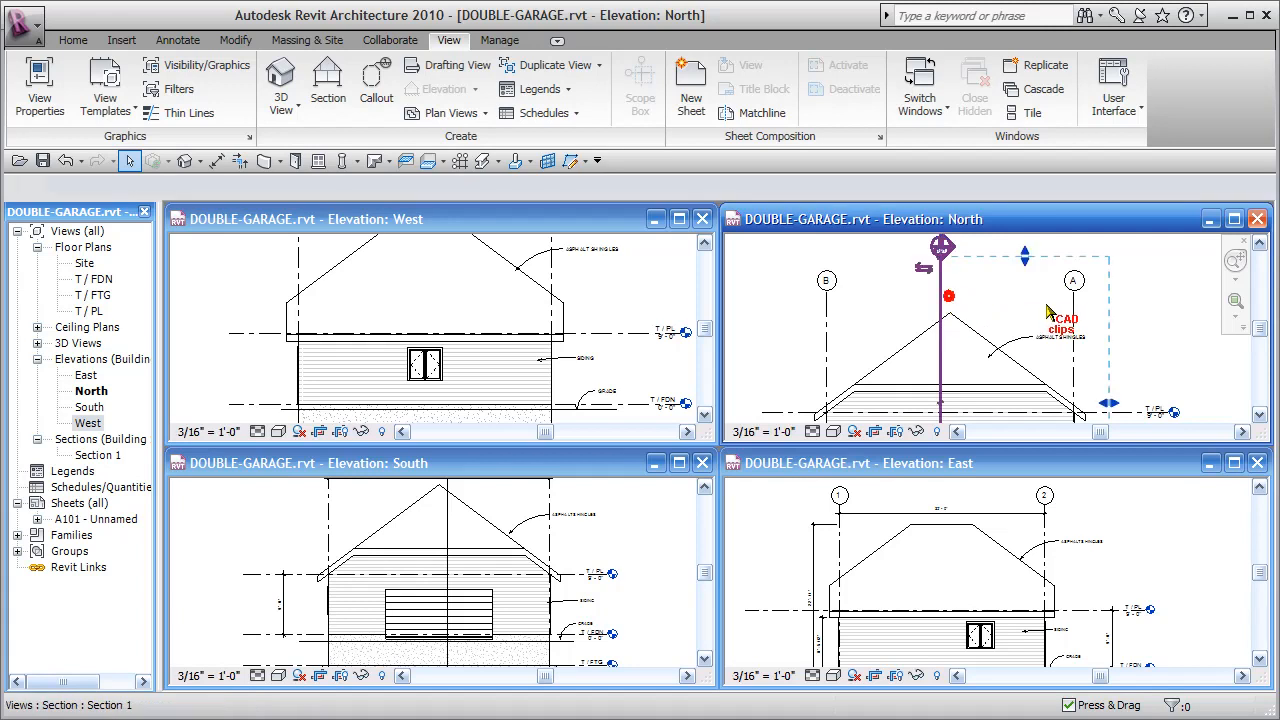
{"action": "left_click", "coordinate": [1048, 304]}
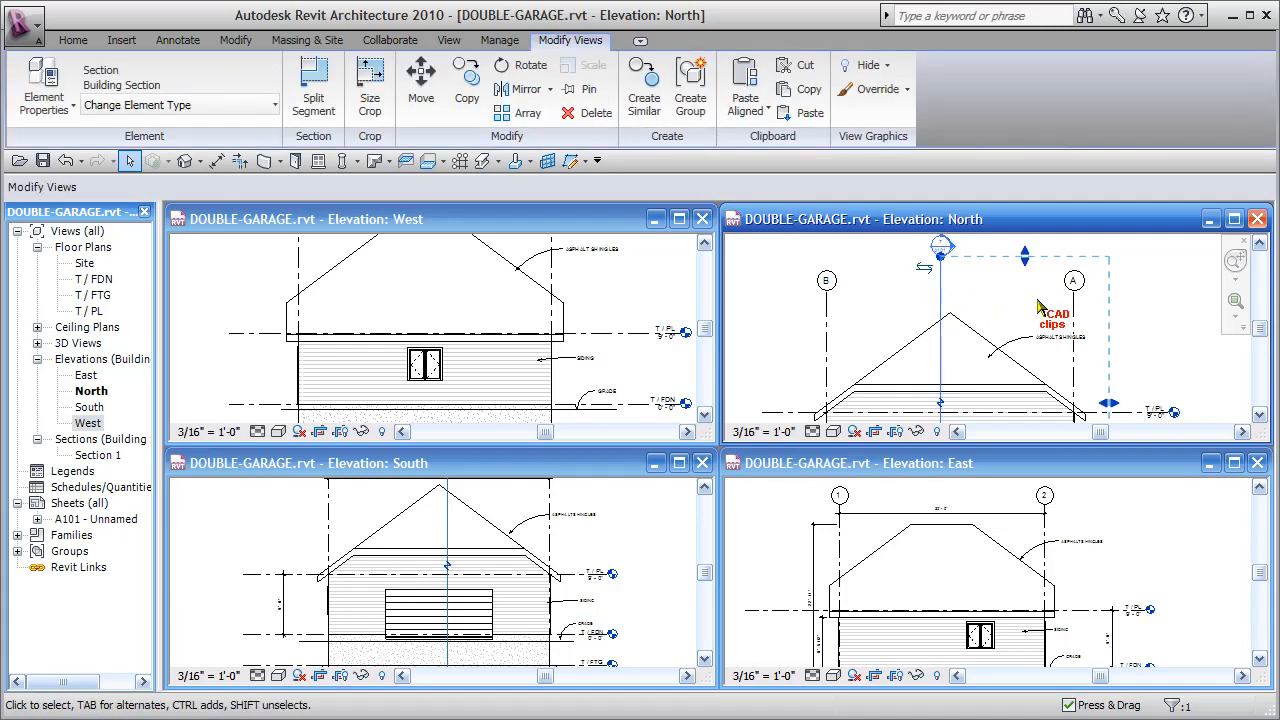
{"action": "left_click", "coordinate": [1015, 296]}
{"action": "scroll", "coordinate": [884, 295], "scroll_direction": "down", "scroll_amount": 2}
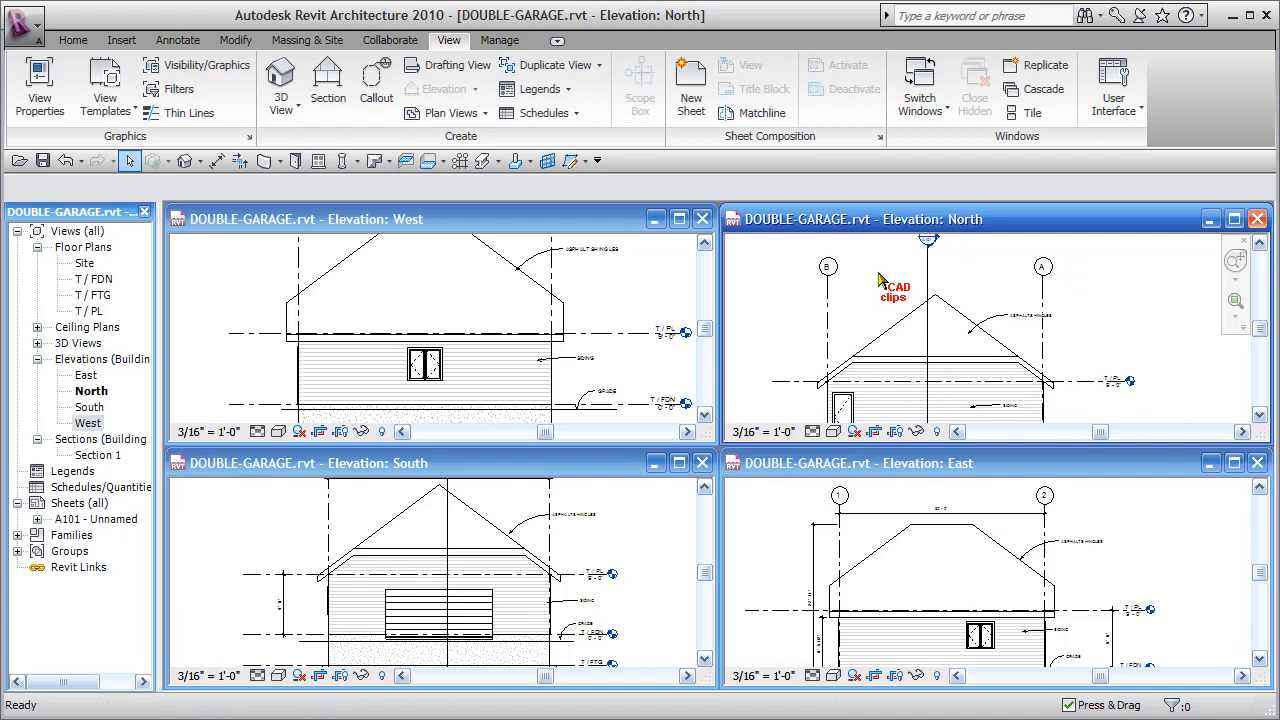
Turn off the Sections annotation category in the North elevation's visibility/graphic overrides and apply the change
{"action": "key", "text": "v"}
{"action": "key", "text": "g"}
{"action": "left_click", "coordinate": [432, 104]}
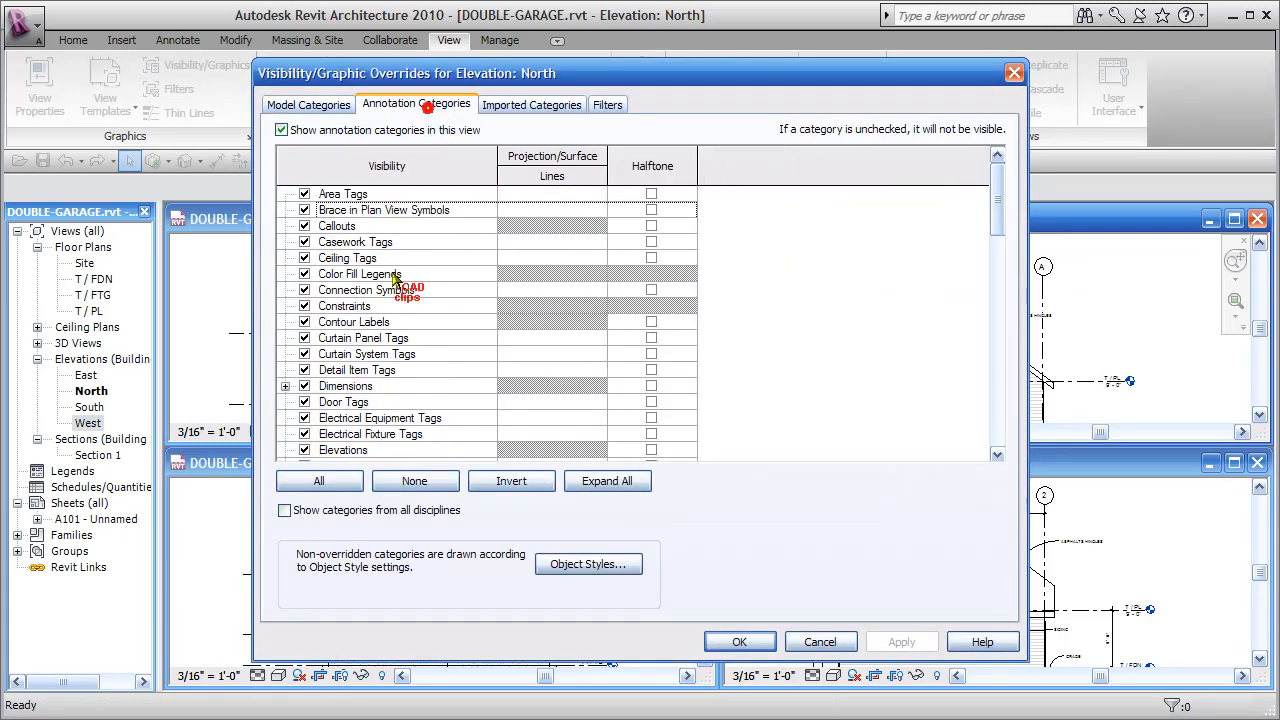
{"action": "left_click", "coordinate": [370, 291]}
{"action": "key", "text": "s"}
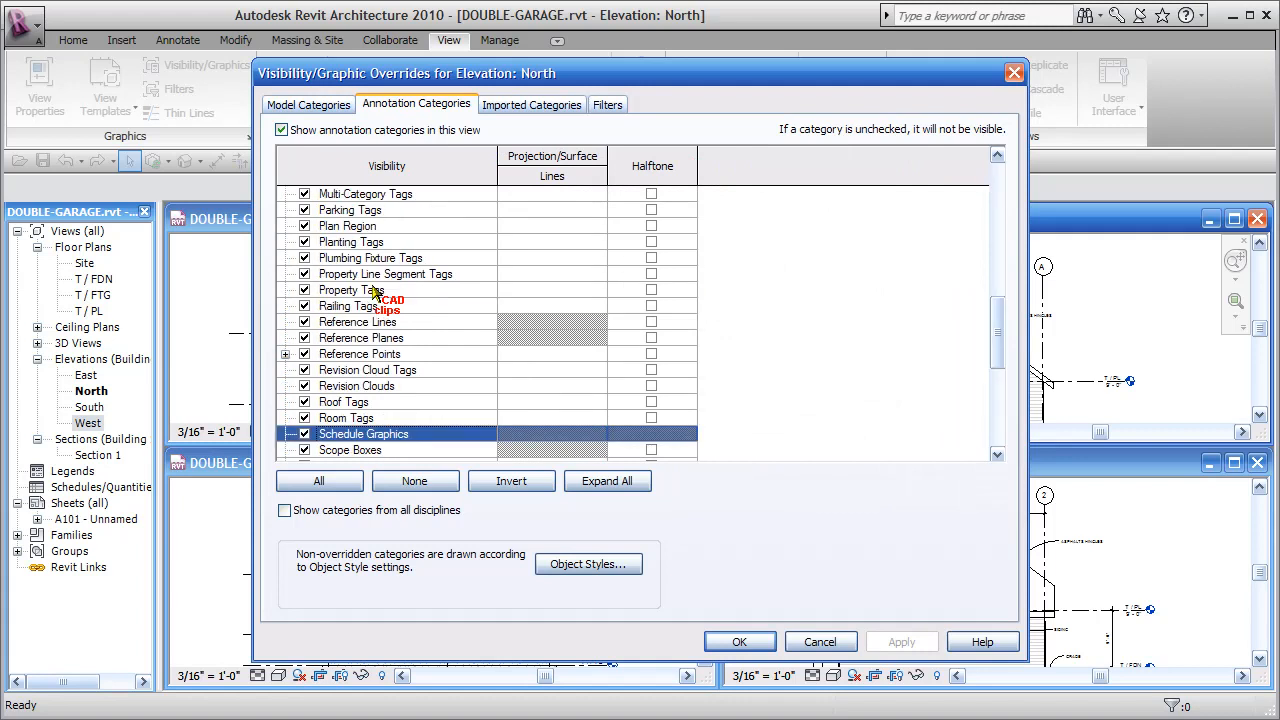
{"action": "scroll", "coordinate": [427, 405], "scroll_direction": "down", "scroll_amount": 3}
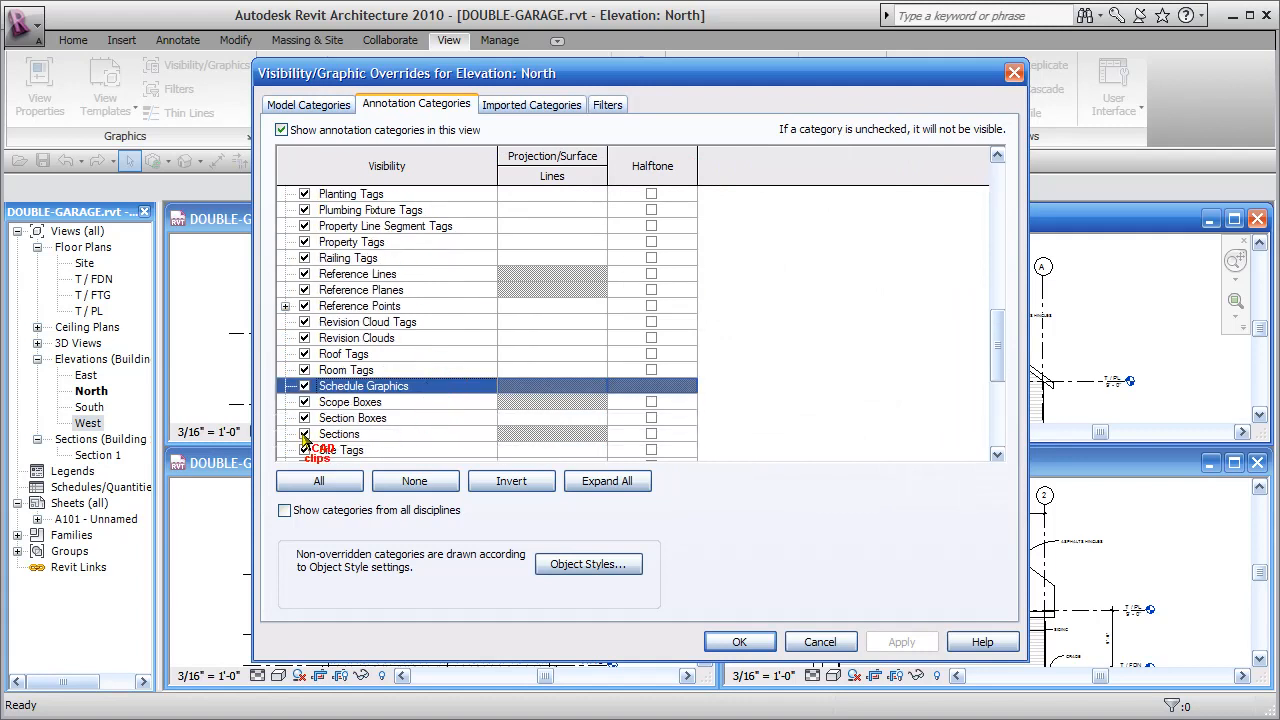
{"action": "left_click", "coordinate": [304, 435]}
{"action": "left_click", "coordinate": [765, 643]}
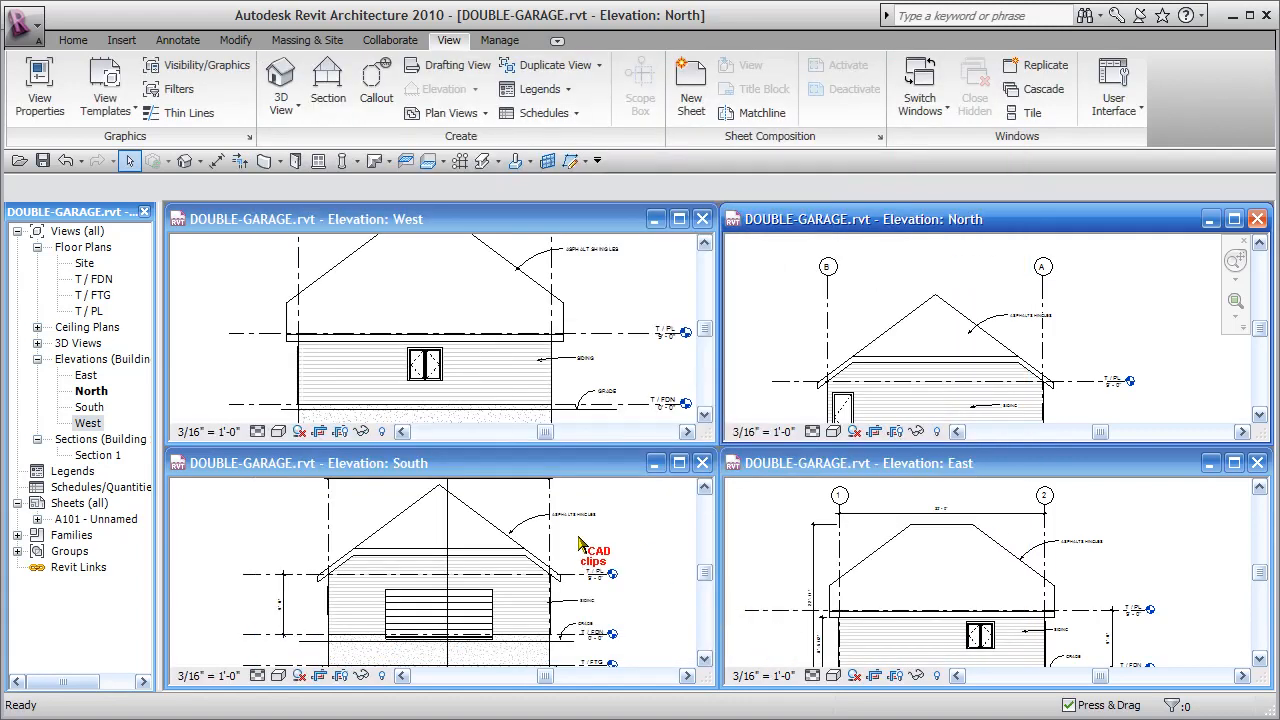
Turn off the Sections annotation category in the South elevation's visibility/graphic overrides and apply the change
{"action": "left_click", "coordinate": [624, 532]}
{"action": "scroll", "coordinate": [577, 558], "scroll_direction": "down", "scroll_amount": 2}
{"action": "middle_click_drag", "start_coordinate": [559, 561], "coordinate": [562, 587]}
{"action": "key", "text": "v"}
{"action": "key", "text": "g"}
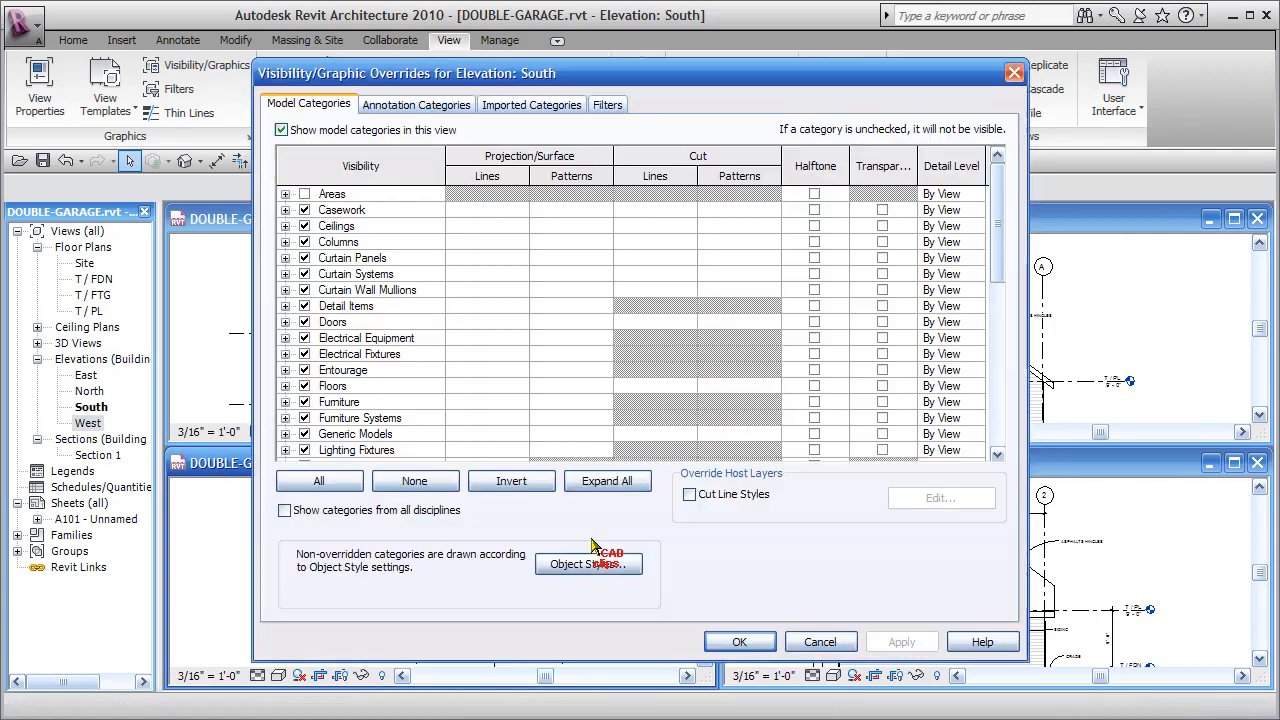
{"action": "left_click", "coordinate": [416, 104]}
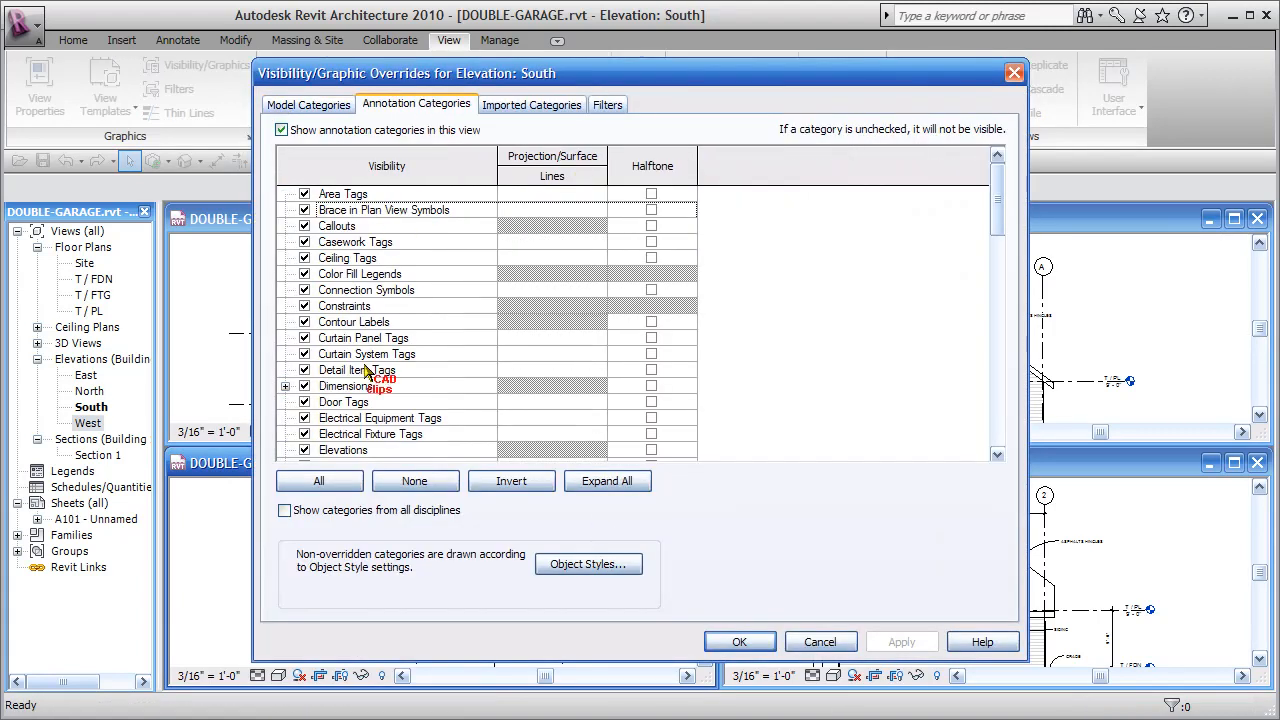
{"action": "key", "text": "s"}
{"action": "scroll", "coordinate": [366, 375], "scroll_direction": "down", "scroll_amount": 1}
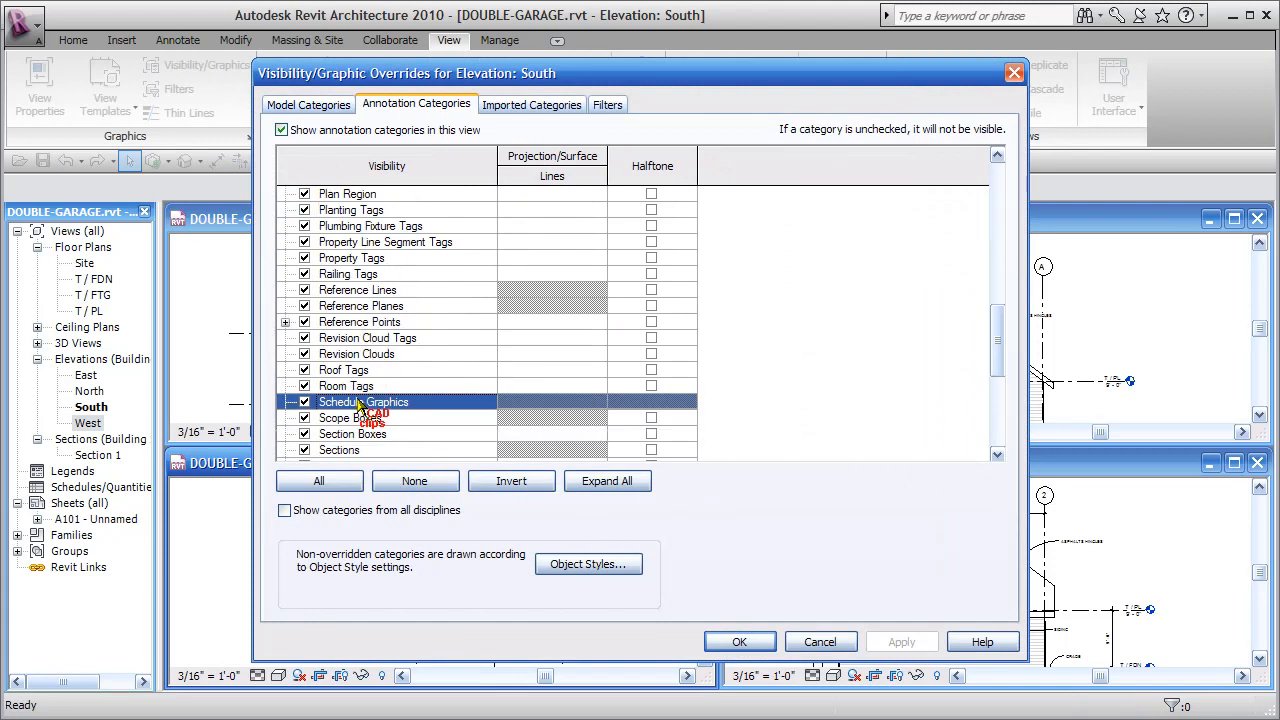
{"action": "left_click", "coordinate": [305, 450]}
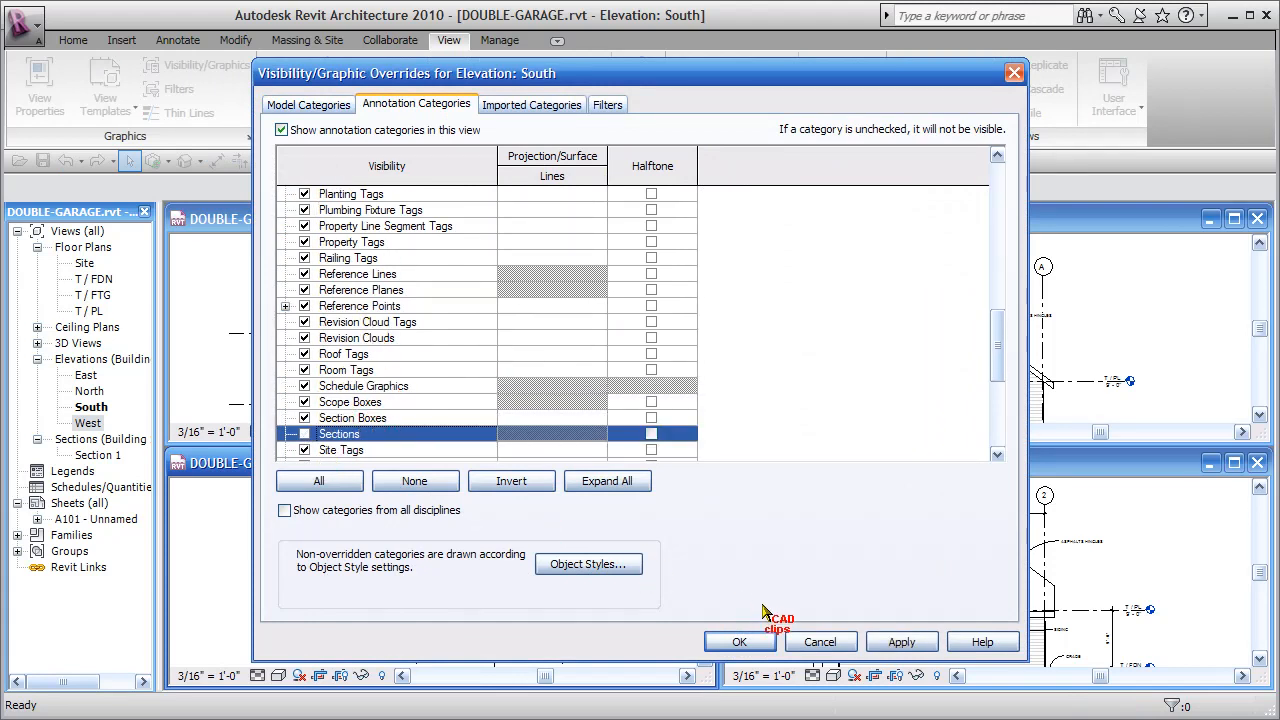
{"action": "left_click", "coordinate": [740, 641]}
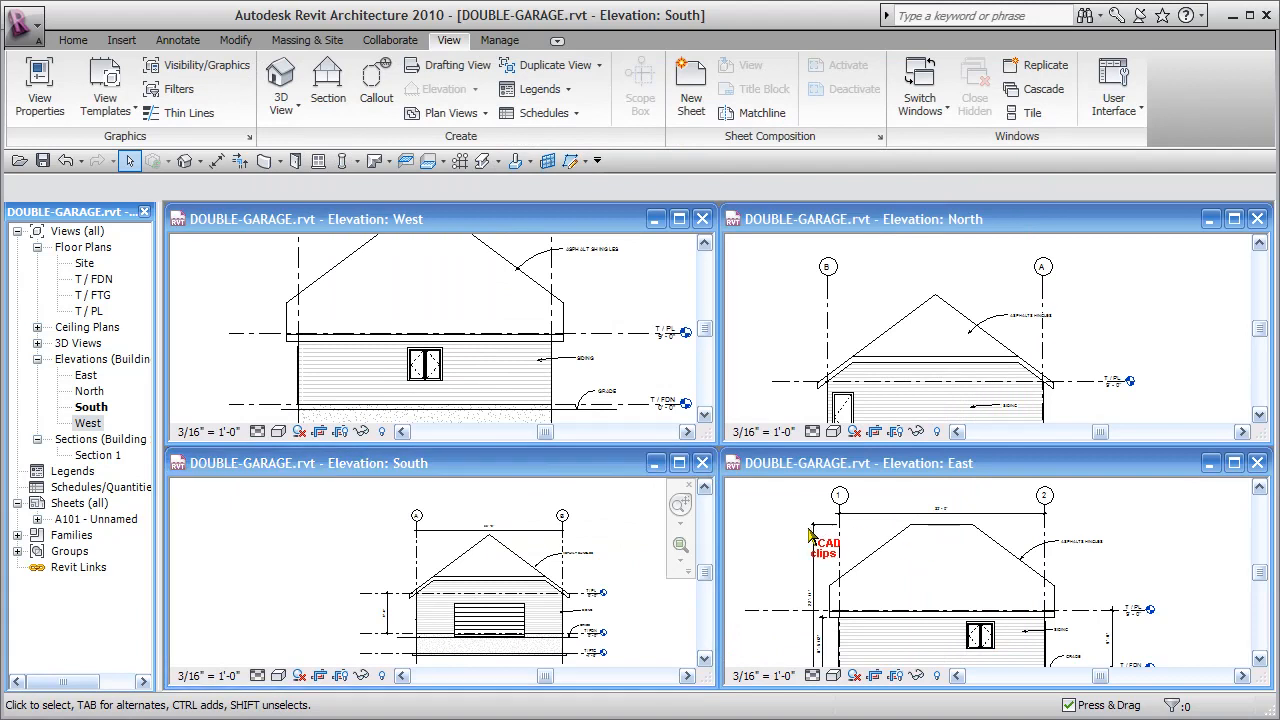
Add an aligned dimension between grids B and A in the North elevation, placed between the grid bubbles and the roof peak
{"action": "left_click", "coordinate": [814, 524]}
{"action": "left_click", "coordinate": [1145, 345]}
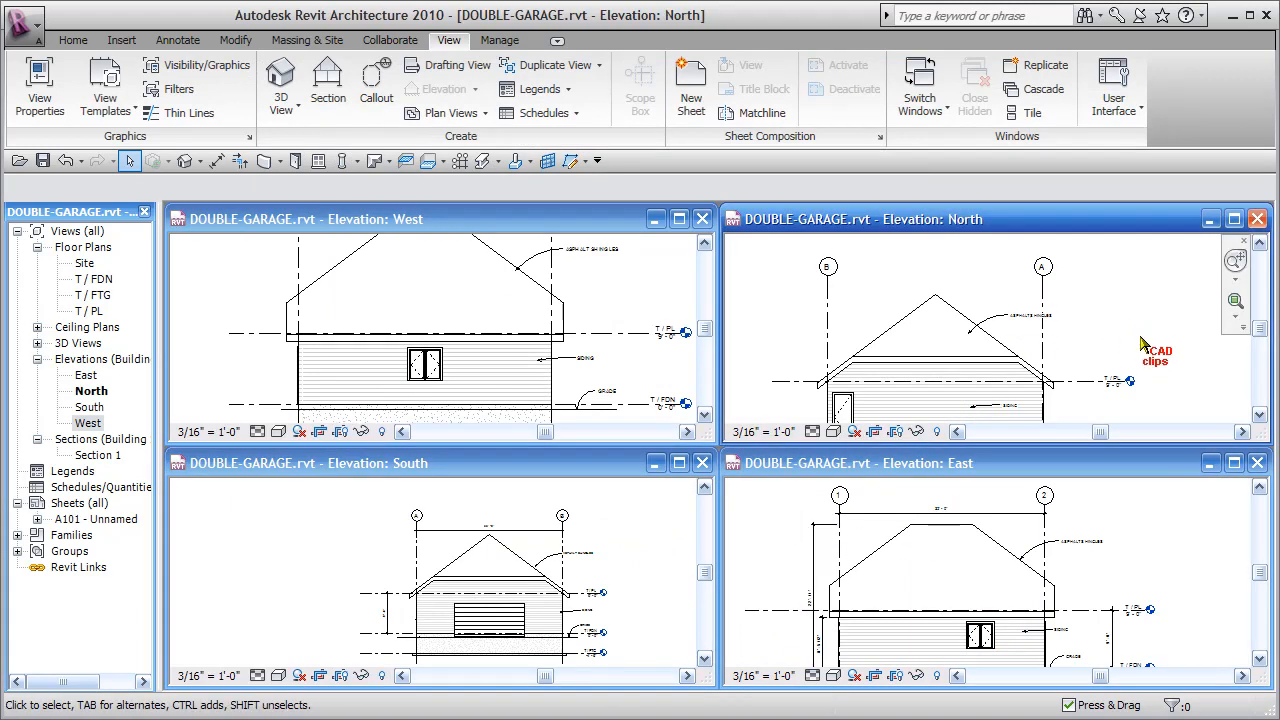
{"action": "left_click", "coordinate": [178, 40]}
{"action": "left_click", "coordinate": [33, 78]}
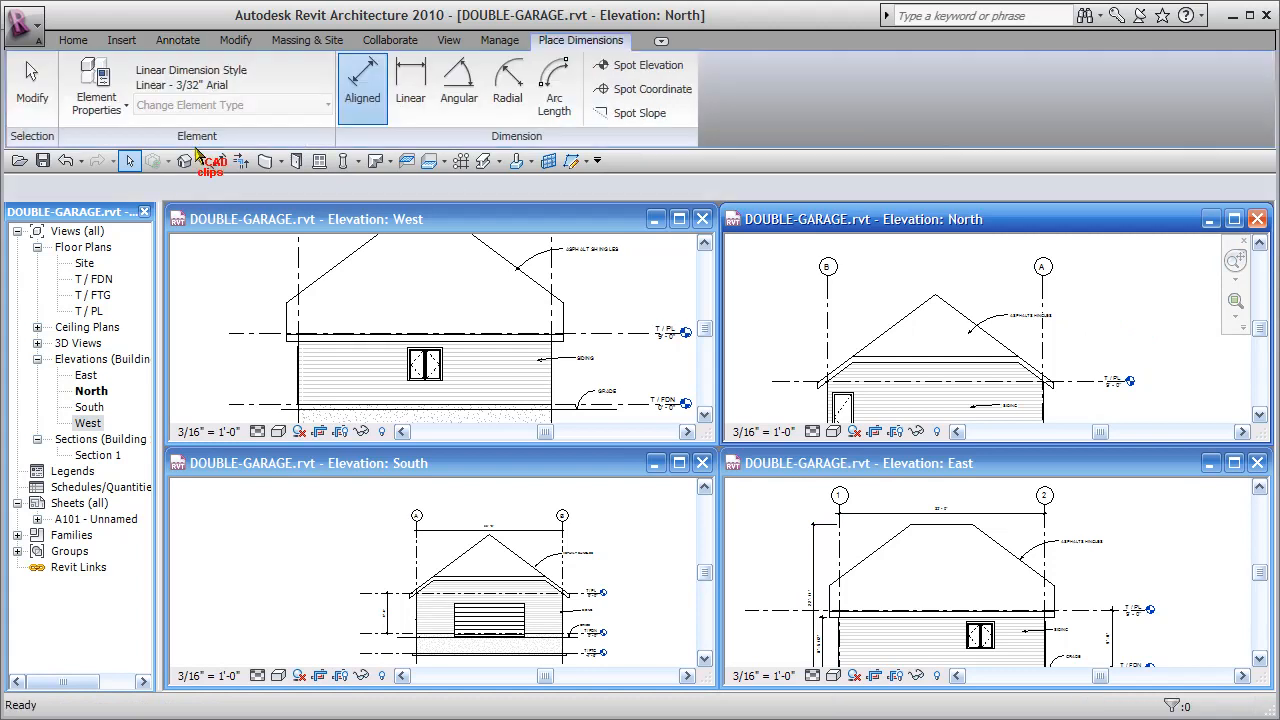
{"action": "left_click", "coordinate": [834, 307]}
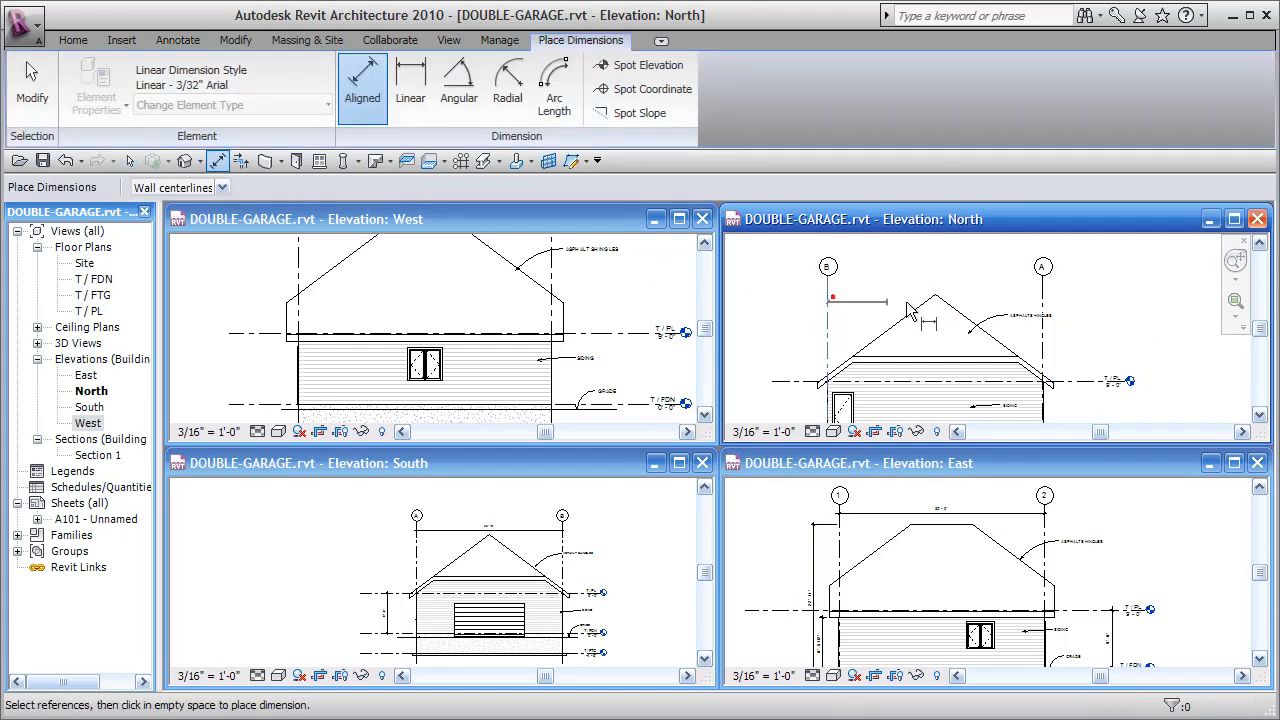
{"action": "left_click", "coordinate": [1042, 288]}
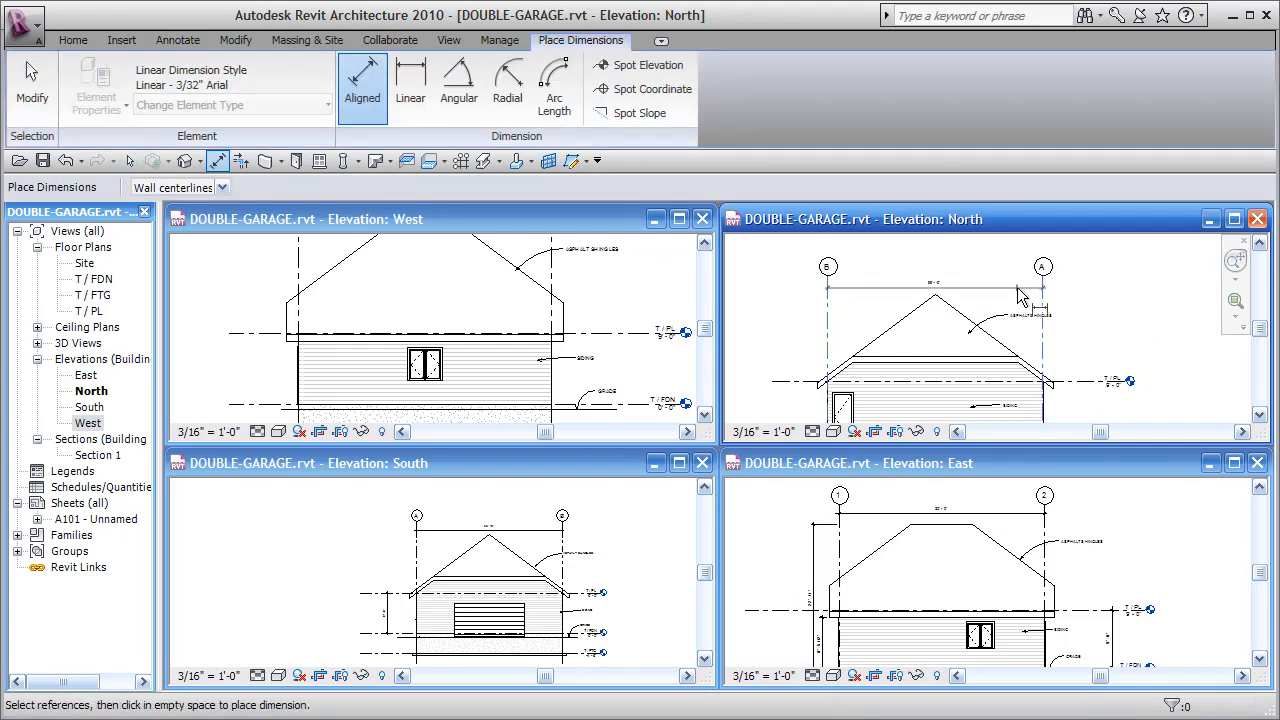
{"action": "scroll", "coordinate": [1030, 290], "scroll_direction": "up", "scroll_amount": 2}
{"action": "scroll", "coordinate": [1088, 290], "scroll_direction": "down", "scroll_amount": 2}
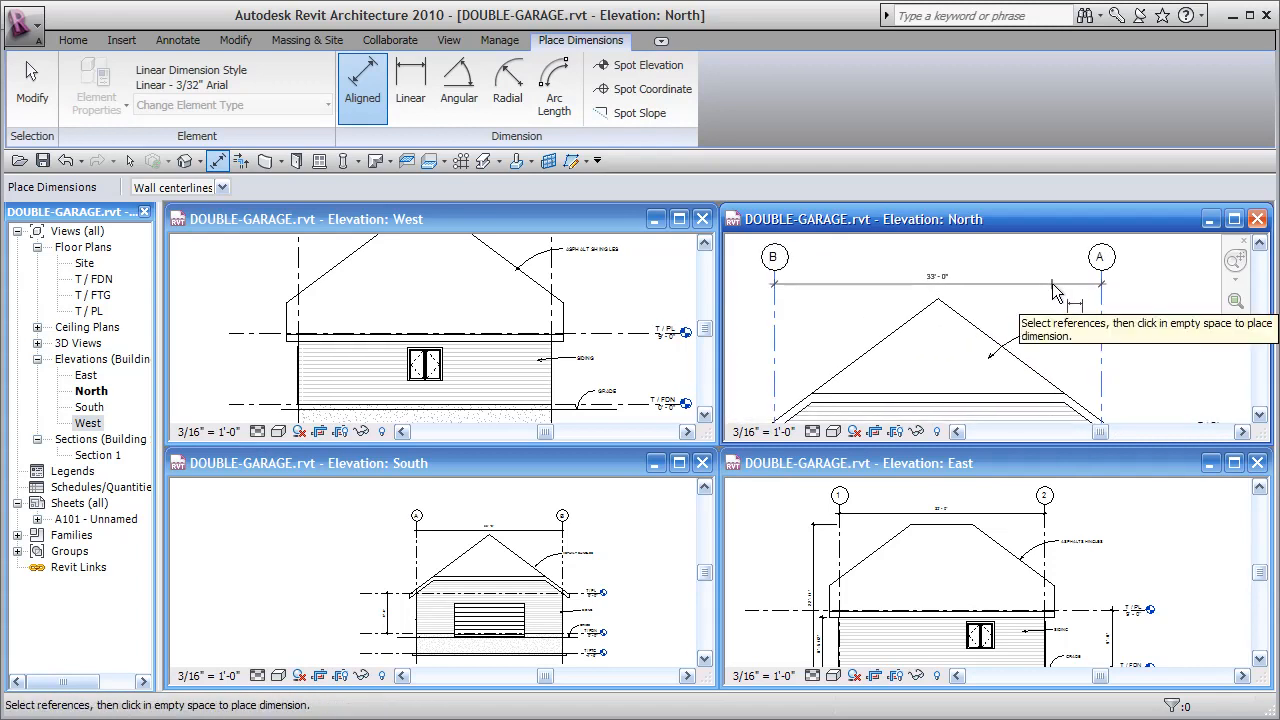
{"action": "left_click", "coordinate": [1055, 284]}
Add an aligned dimension between grids 2 and 1 in the West elevation just above the roof ridge, then end the command
{"action": "middle_click_drag", "start_coordinate": [600, 334], "coordinate": [630, 409]}
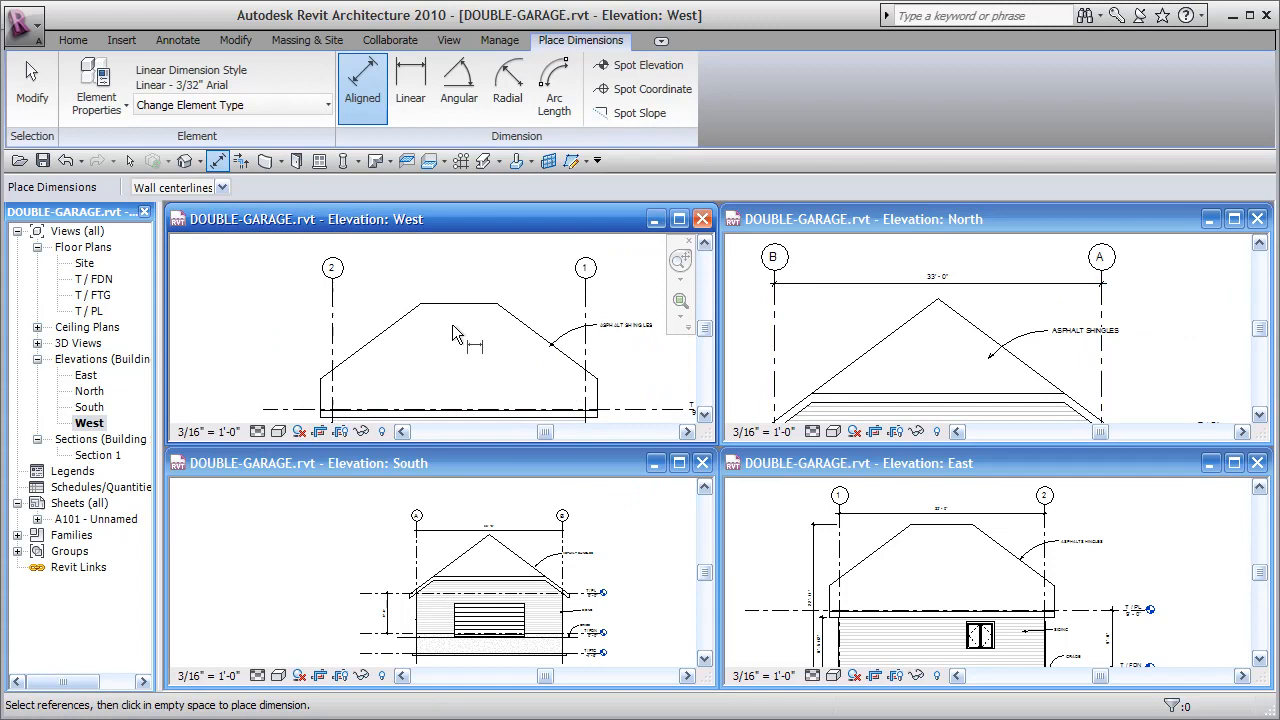
{"action": "left_click", "coordinate": [334, 302]}
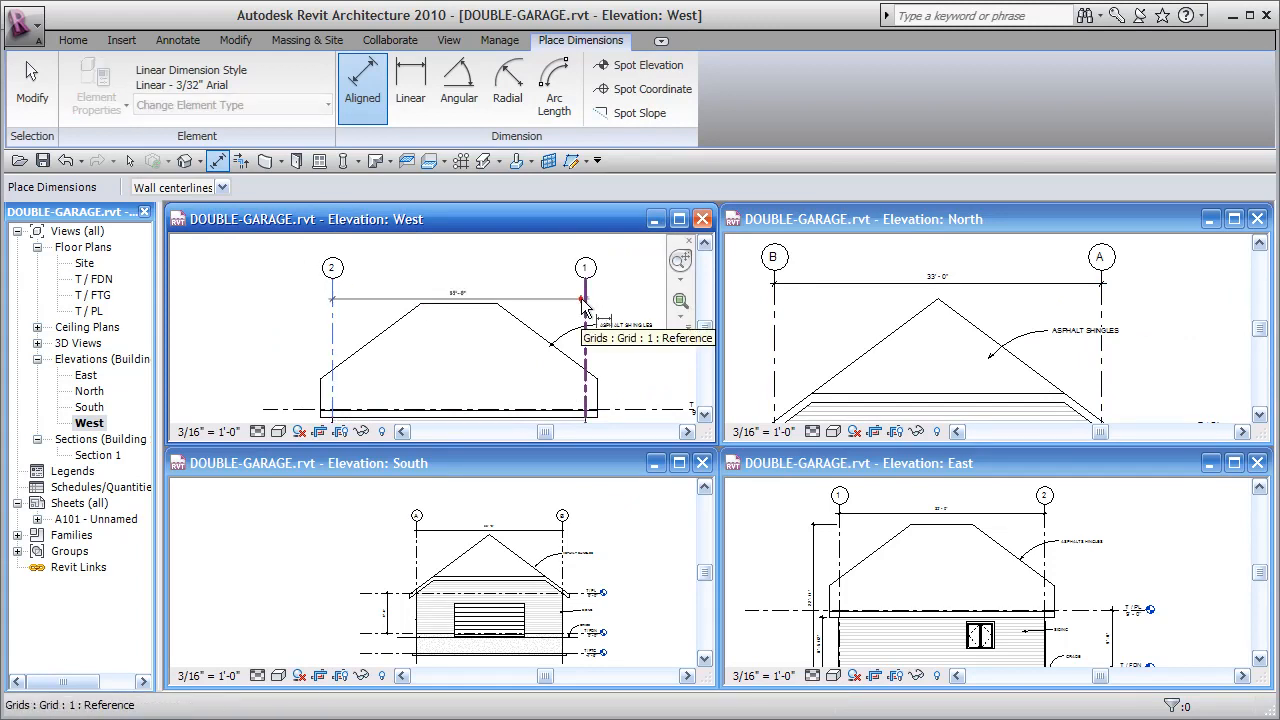
{"action": "left_click", "coordinate": [584, 306]}
{"action": "left_click", "coordinate": [564, 292]}
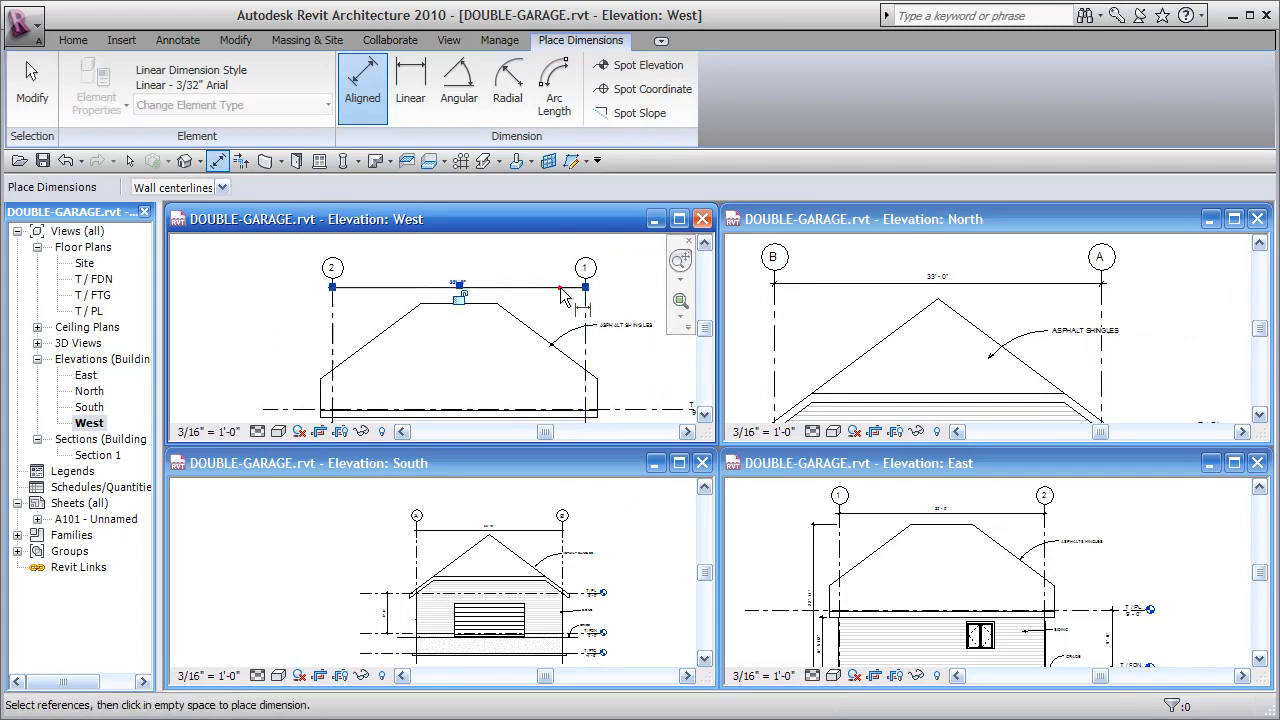
{"action": "key", "text": "Escape"}
{"action": "key", "text": "Escape"}
Examine the dimensions, notes and level markers across the West, North, South and East elevations
{"action": "scroll", "coordinate": [622, 373], "scroll_direction": "down", "scroll_amount": 1}
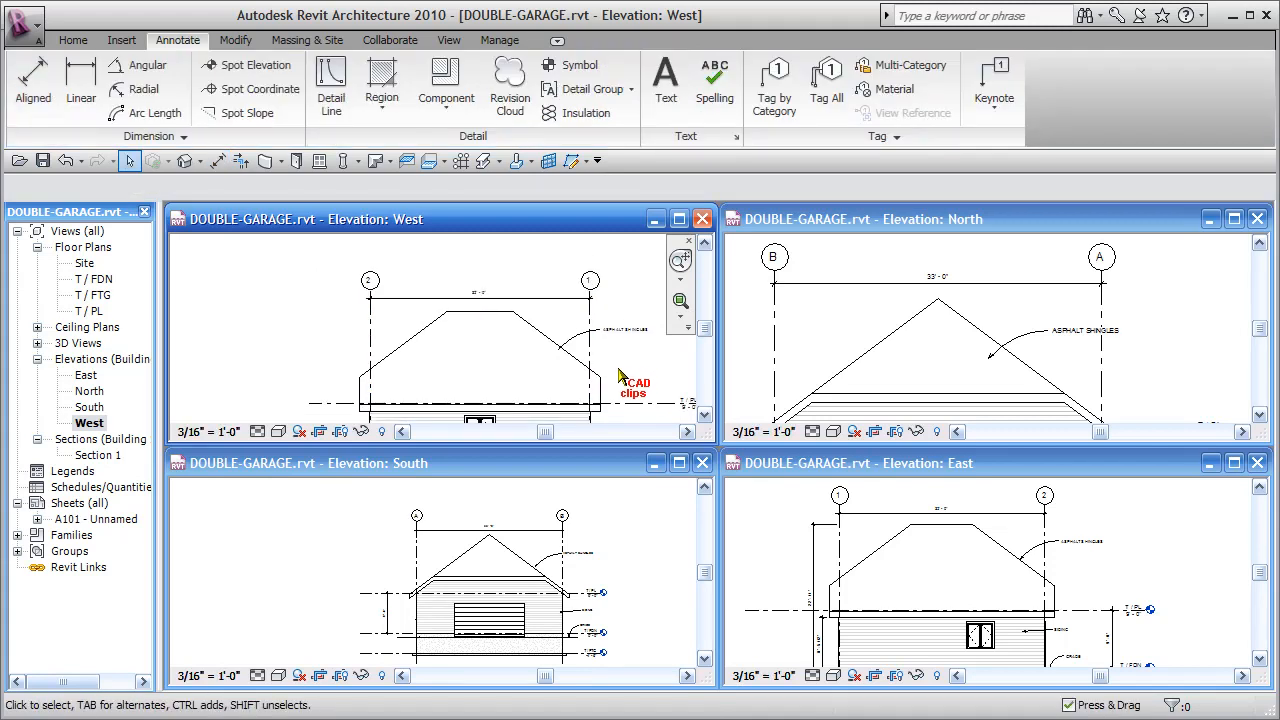
{"action": "middle_click_drag", "start_coordinate": [622, 373], "coordinate": [537, 306]}
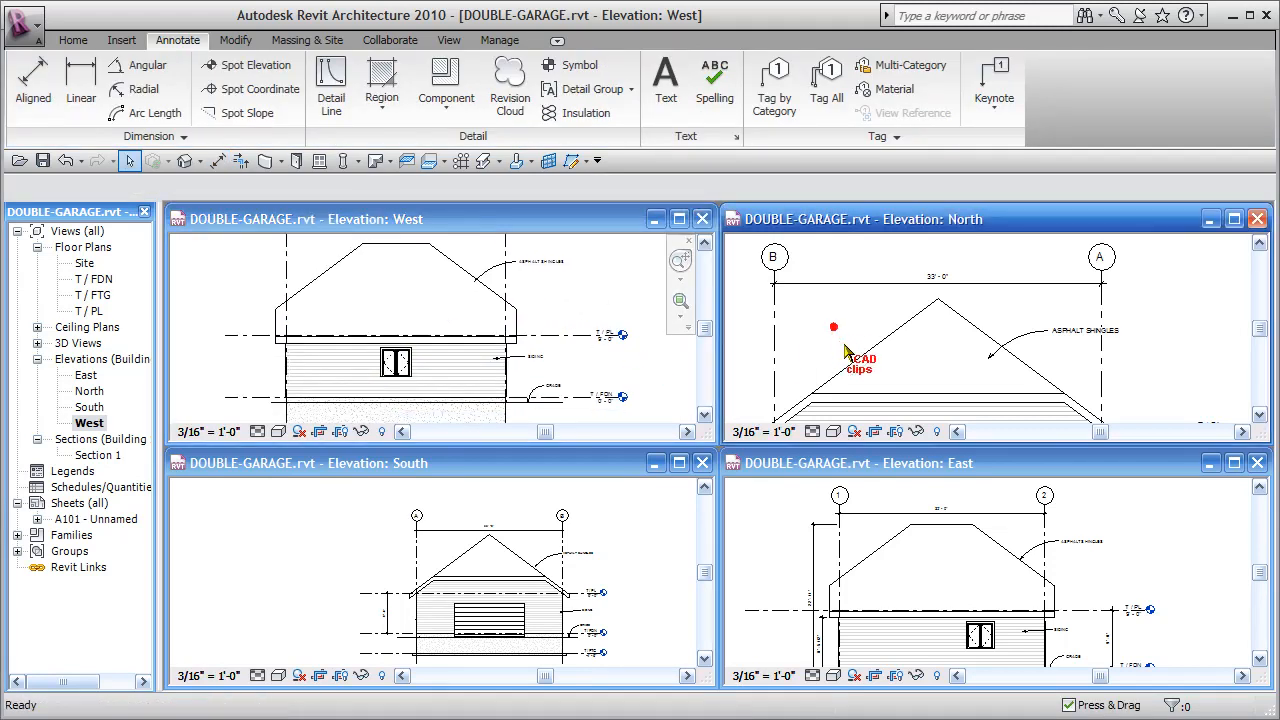
{"action": "scroll", "coordinate": [838, 334], "scroll_direction": "up", "scroll_amount": 2}
{"action": "middle_click_drag", "start_coordinate": [967, 348], "coordinate": [993, 300]}
{"action": "scroll", "coordinate": [993, 300], "scroll_direction": "down", "scroll_amount": 1}
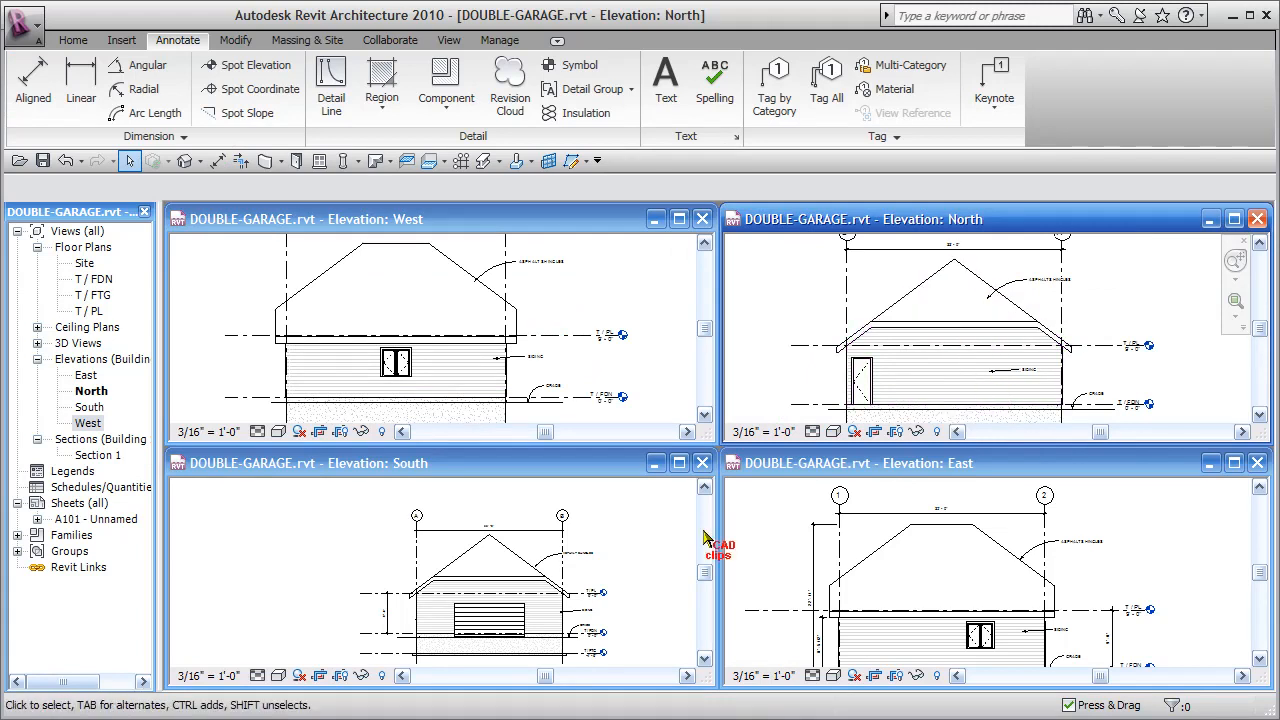
{"action": "middle_click_drag", "start_coordinate": [650, 576], "coordinate": [590, 546]}
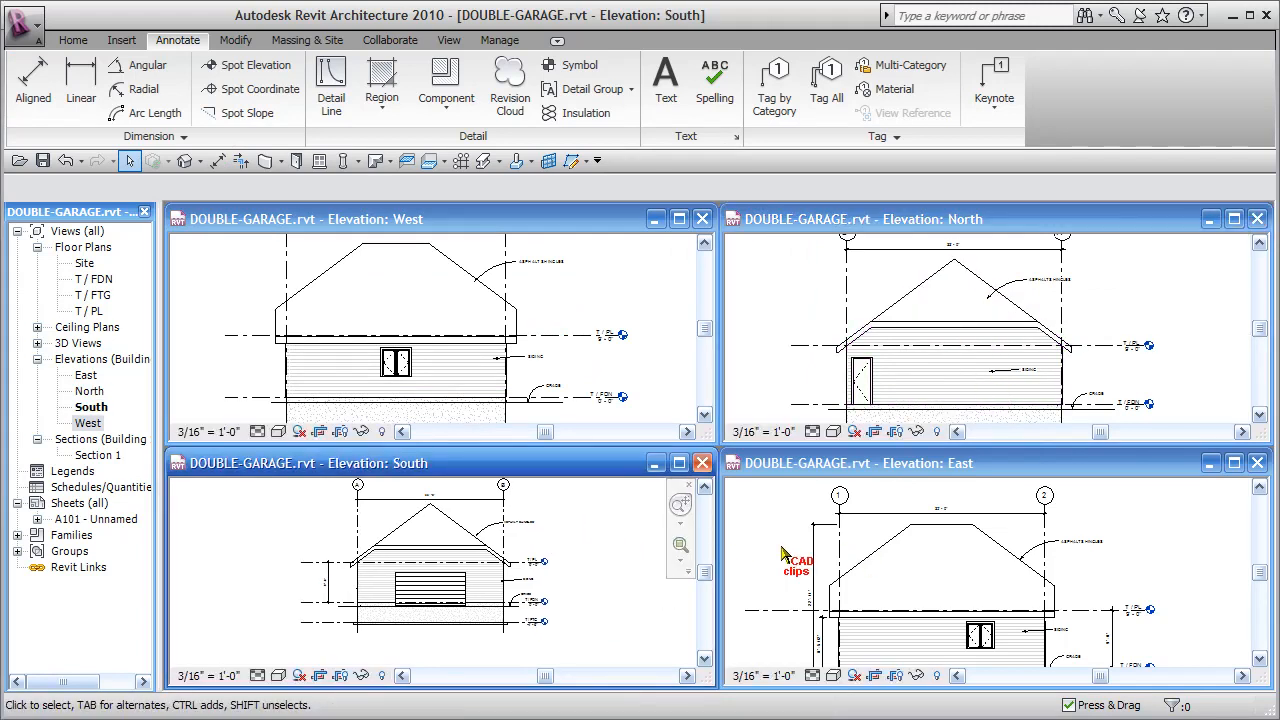
{"action": "scroll", "coordinate": [777, 540], "scroll_direction": "down", "scroll_amount": 1}
{"action": "middle_click_drag", "start_coordinate": [802, 576], "coordinate": [817, 554]}
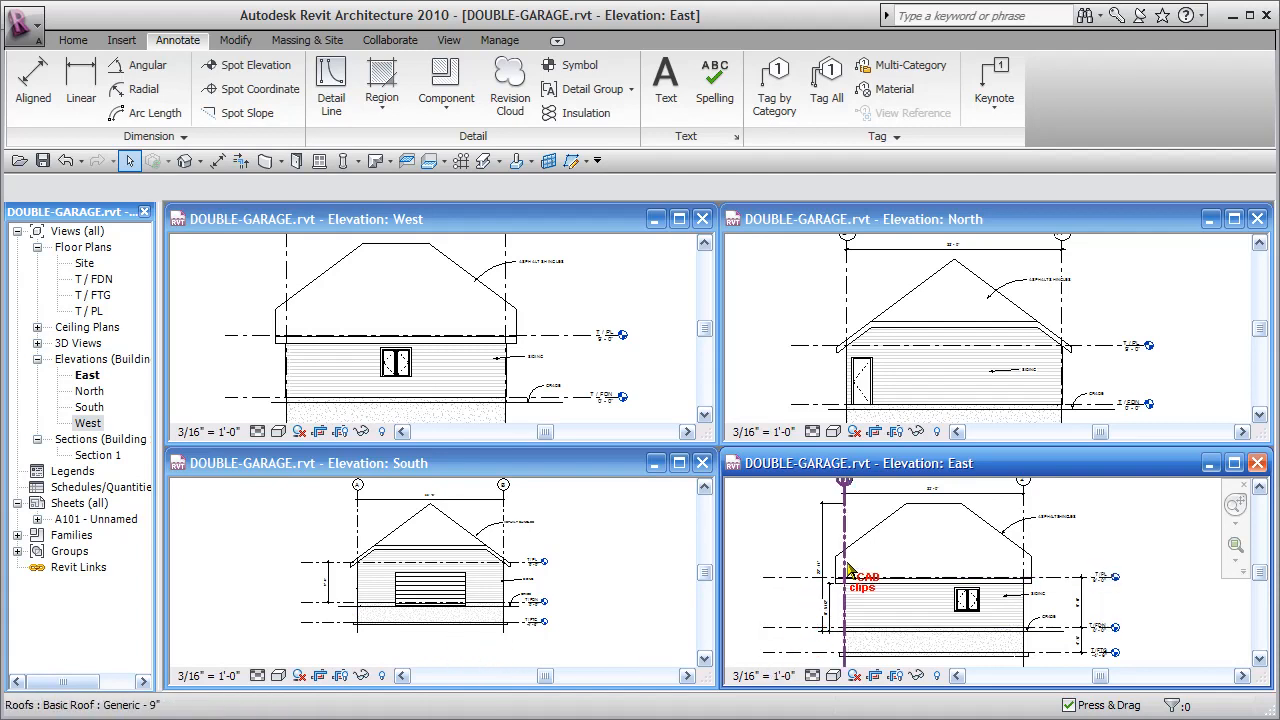
{"action": "middle_click_drag", "start_coordinate": [622, 322], "coordinate": [623, 346]}
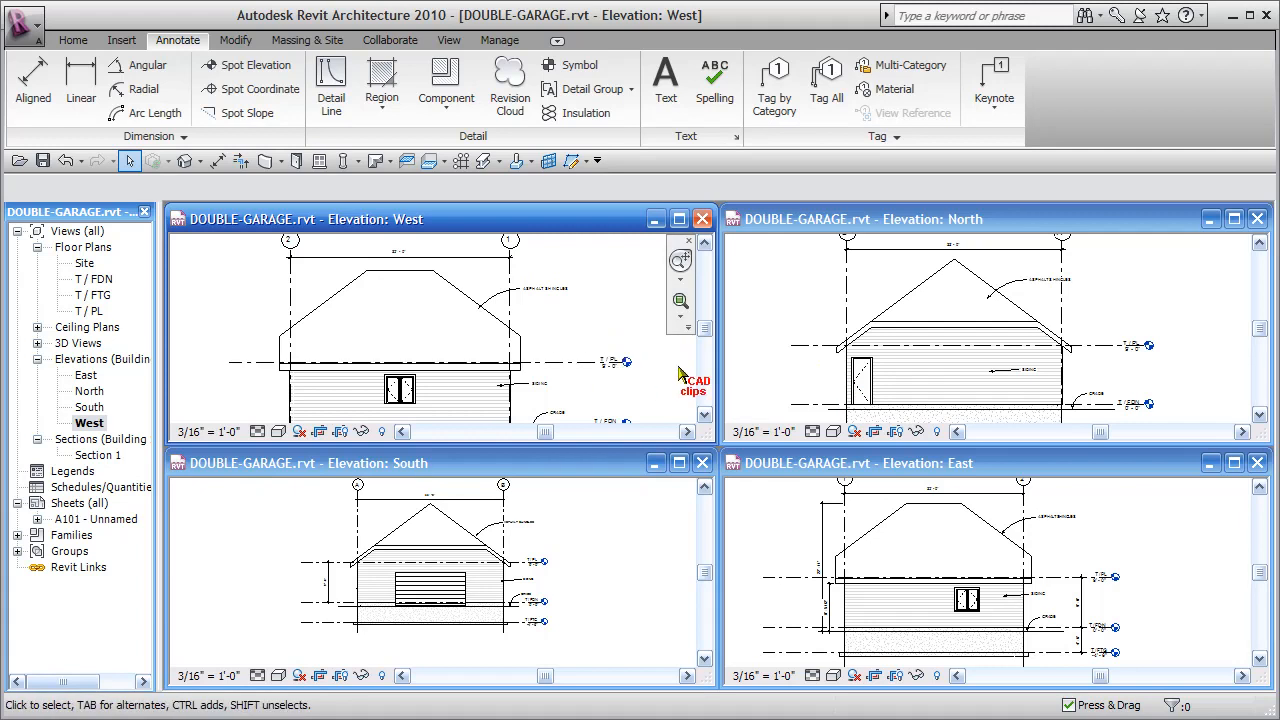
Dimension the roof overhang in the North elevation from the eave's outer edge to grid B, placing the dimension beside the door
{"action": "left_click", "coordinate": [795, 373]}
{"action": "scroll", "coordinate": [857, 380], "scroll_direction": "up", "scroll_amount": 5}
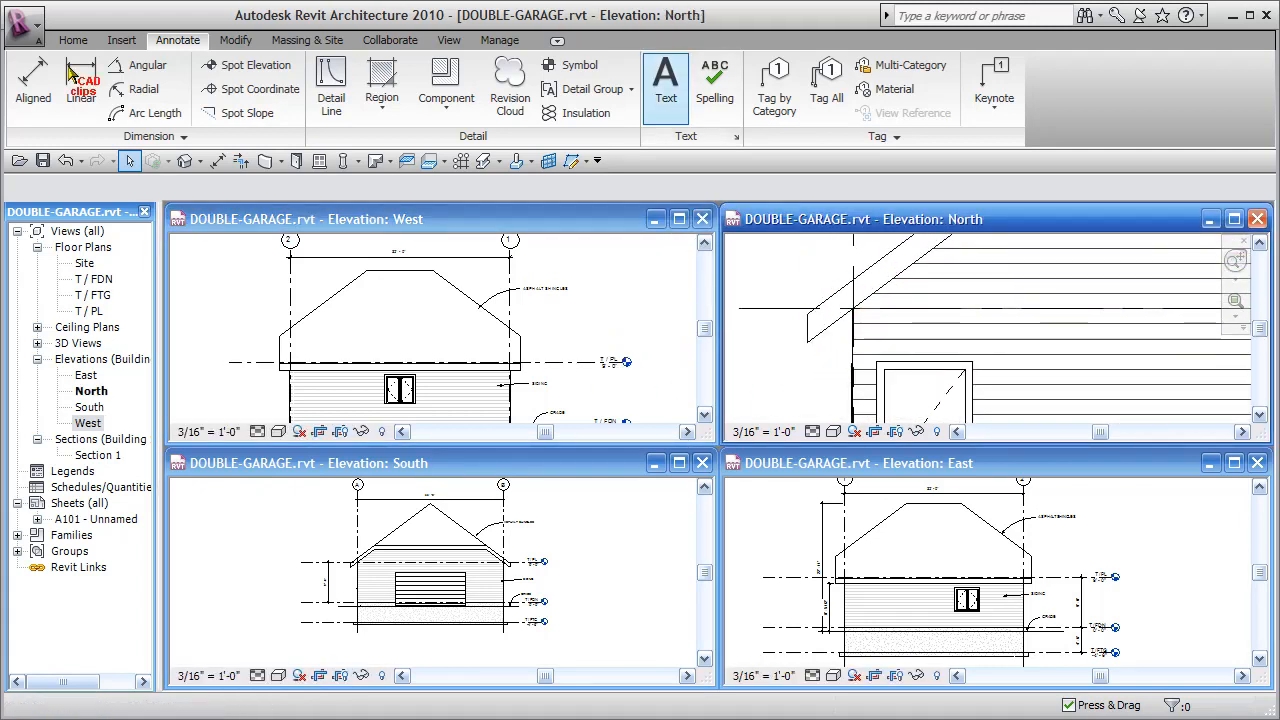
{"action": "left_click", "coordinate": [25, 76]}
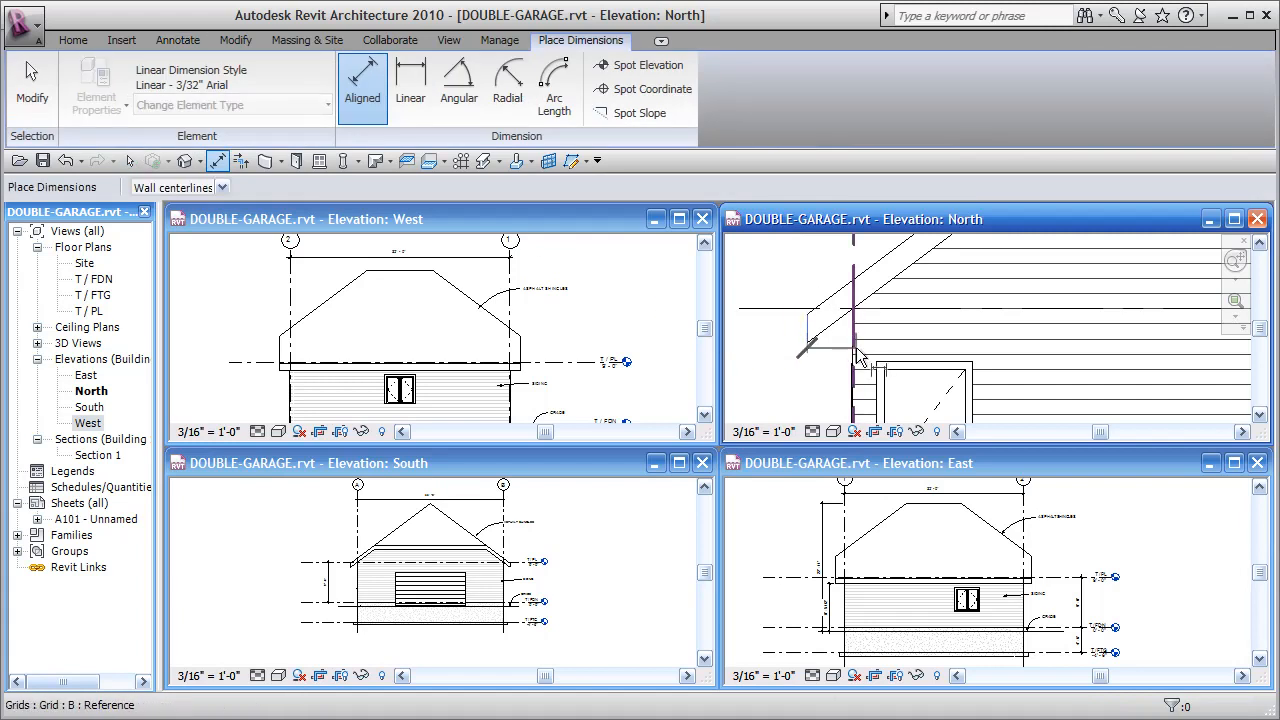
{"action": "middle_click_drag", "start_coordinate": [857, 355], "coordinate": [858, 342]}
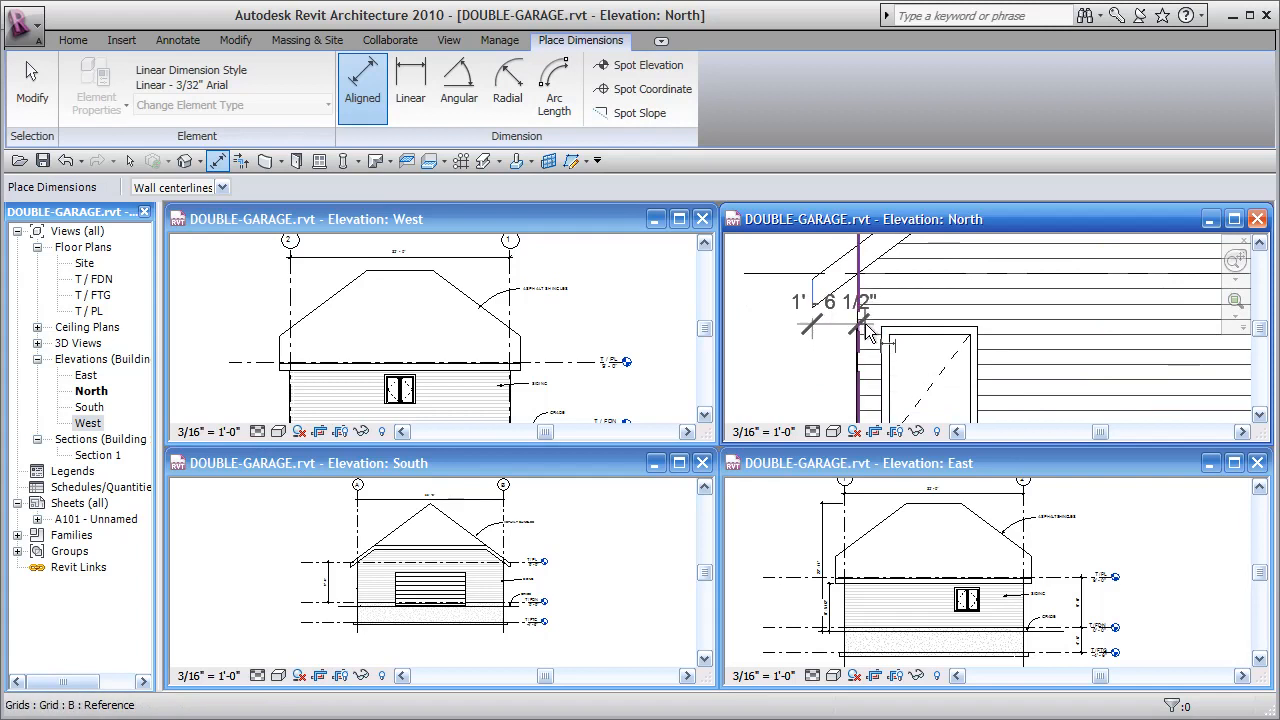
{"action": "scroll", "coordinate": [861, 313], "scroll_direction": "up", "scroll_amount": 5}
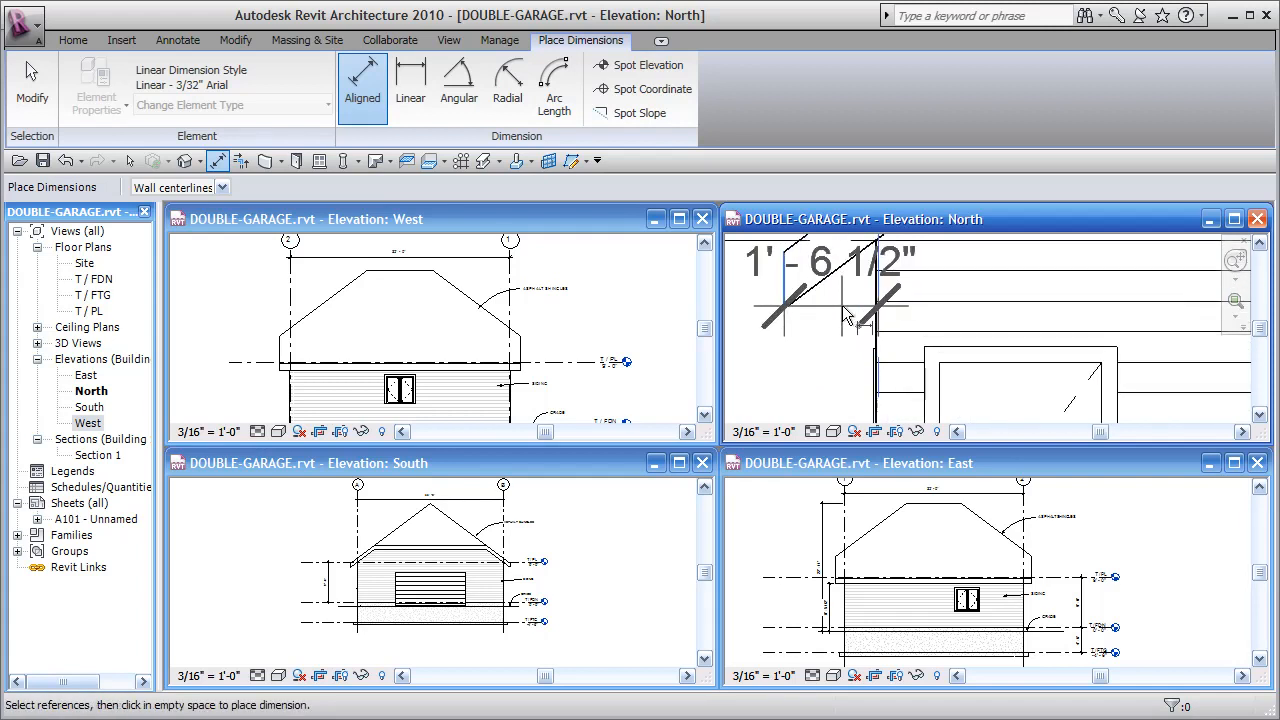
{"action": "scroll", "coordinate": [969, 334], "scroll_direction": "down", "scroll_amount": 2}
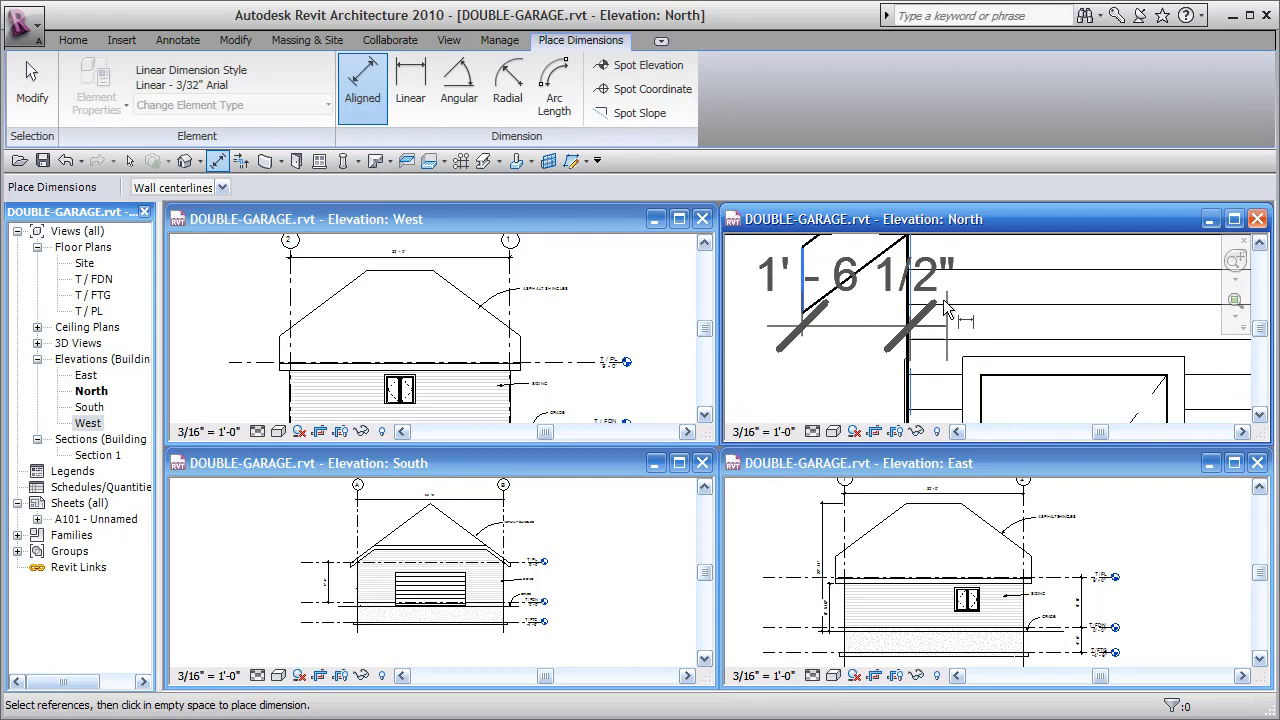
{"action": "scroll", "coordinate": [834, 350], "scroll_direction": "down", "scroll_amount": 3}
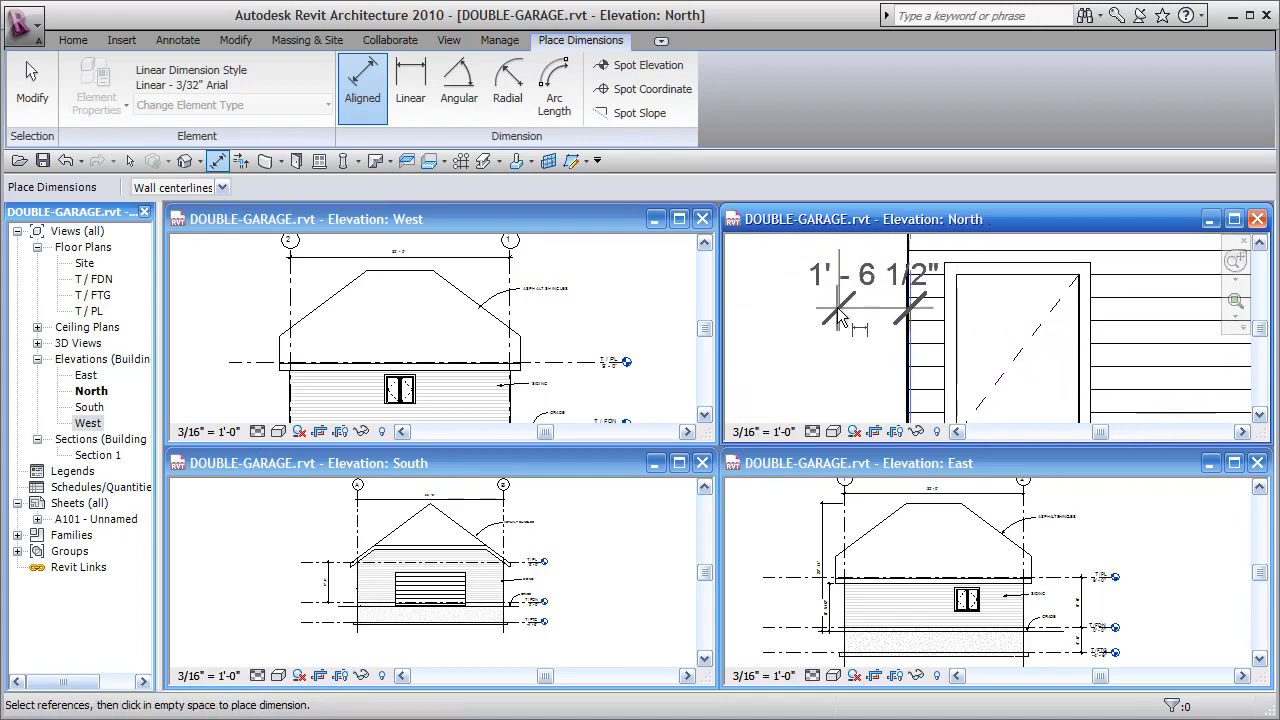
{"action": "left_click", "coordinate": [841, 299]}
{"action": "key", "text": "Escape"}
{"action": "key", "text": "Escape"}
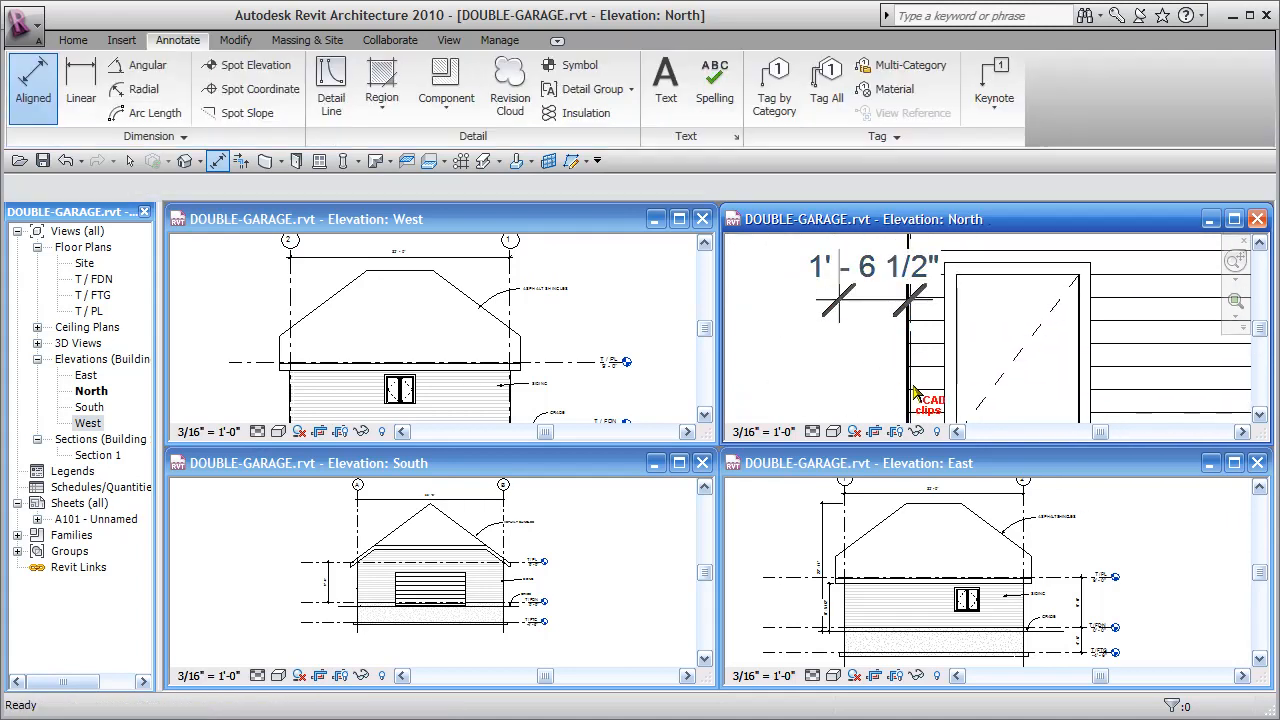
Dimension the opposite roof overhang in the North elevation from the eave's outer edge to the garage wall, placed below the eave
{"action": "mouse_move", "coordinate": [1076, 382]}
{"action": "middle_mouse_down"}
{"action": "mouse_move", "coordinate": [890, 391]}
{"action": "mouse_move", "coordinate": [666, 357]}
{"action": "middle_mouse_up"}
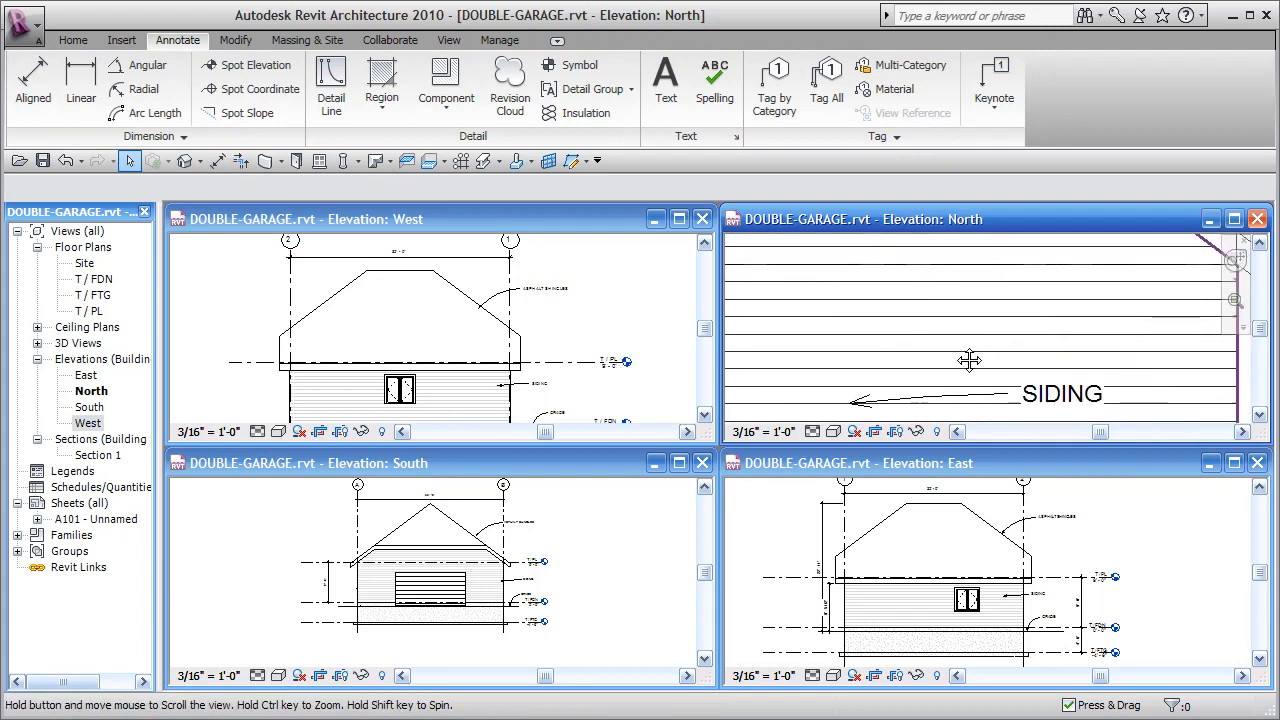
{"action": "middle_click_drag", "start_coordinate": [989, 357], "coordinate": [754, 366]}
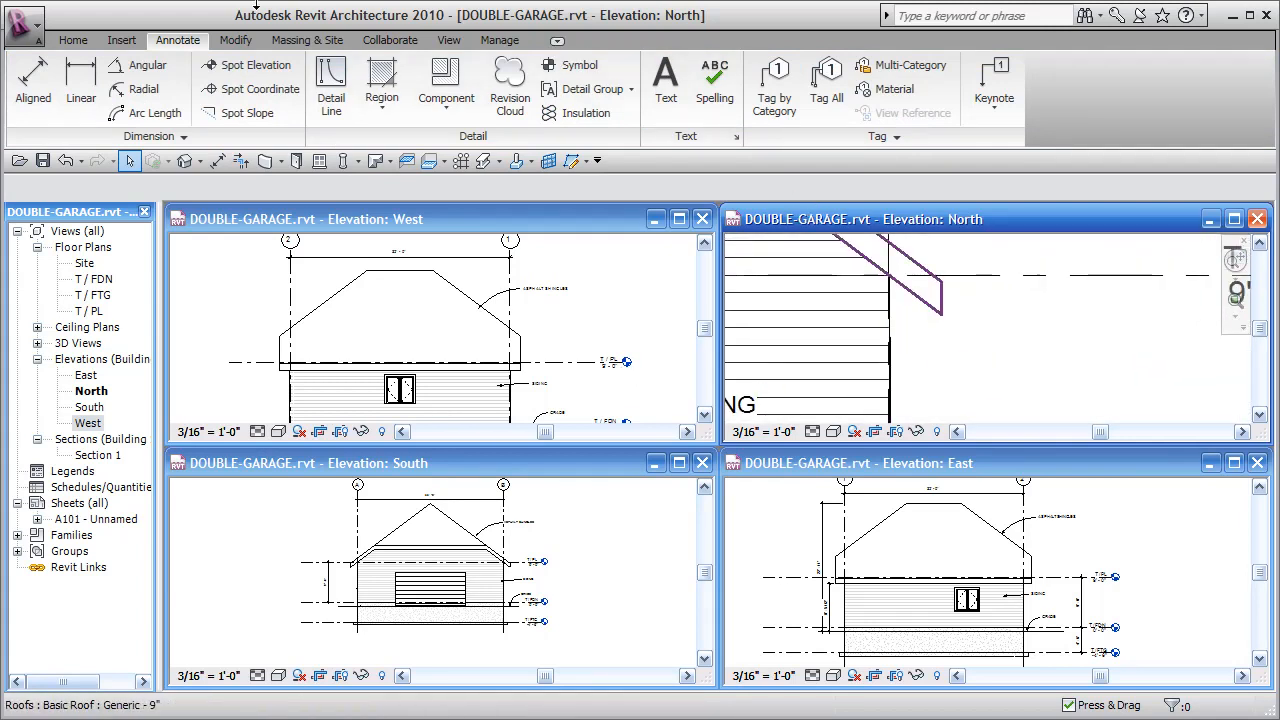
{"action": "left_click", "coordinate": [33, 80]}
{"action": "left_click", "coordinate": [944, 305]}
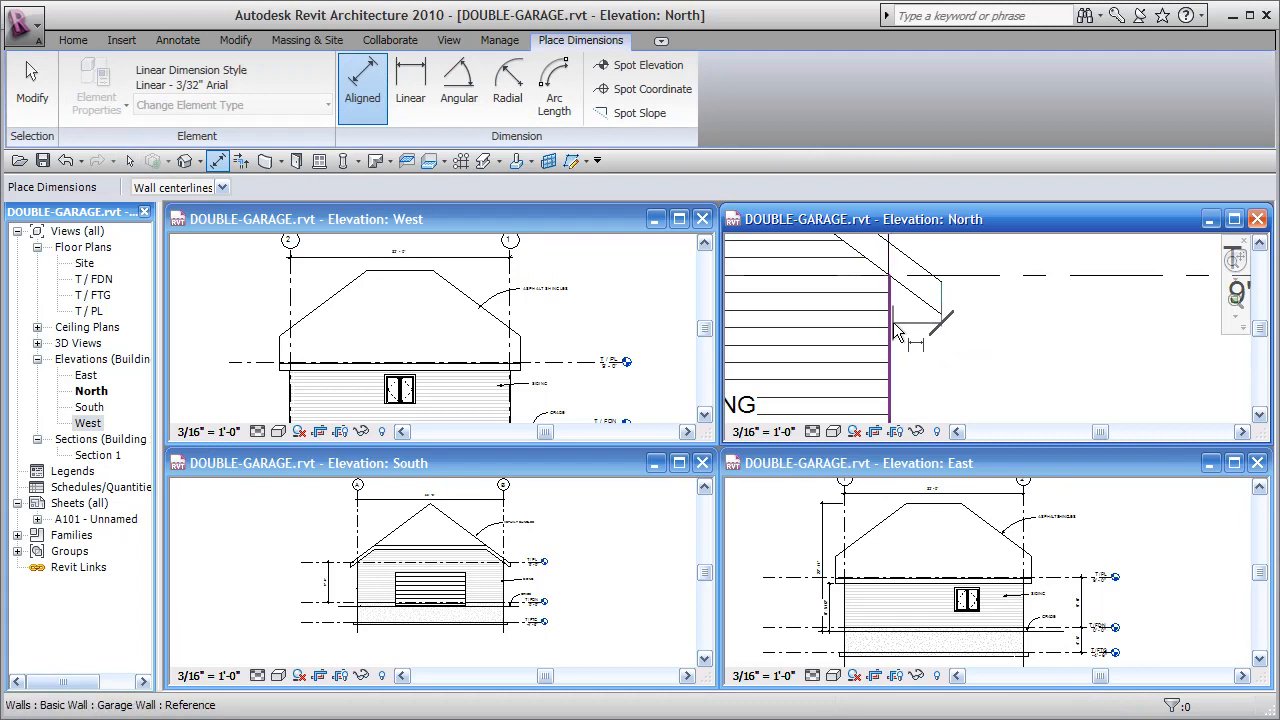
{"action": "left_click", "coordinate": [892, 323]}
{"action": "left_click", "coordinate": [920, 354]}
Try to reattach the wall-side witness line of the North elevation's overhang dimension beside the door to grid B
{"action": "middle_click_drag", "start_coordinate": [864, 375], "coordinate": [1136, 352]}
{"action": "middle_click_drag", "start_coordinate": [802, 365], "coordinate": [976, 372]}
{"action": "key", "text": "Escape"}
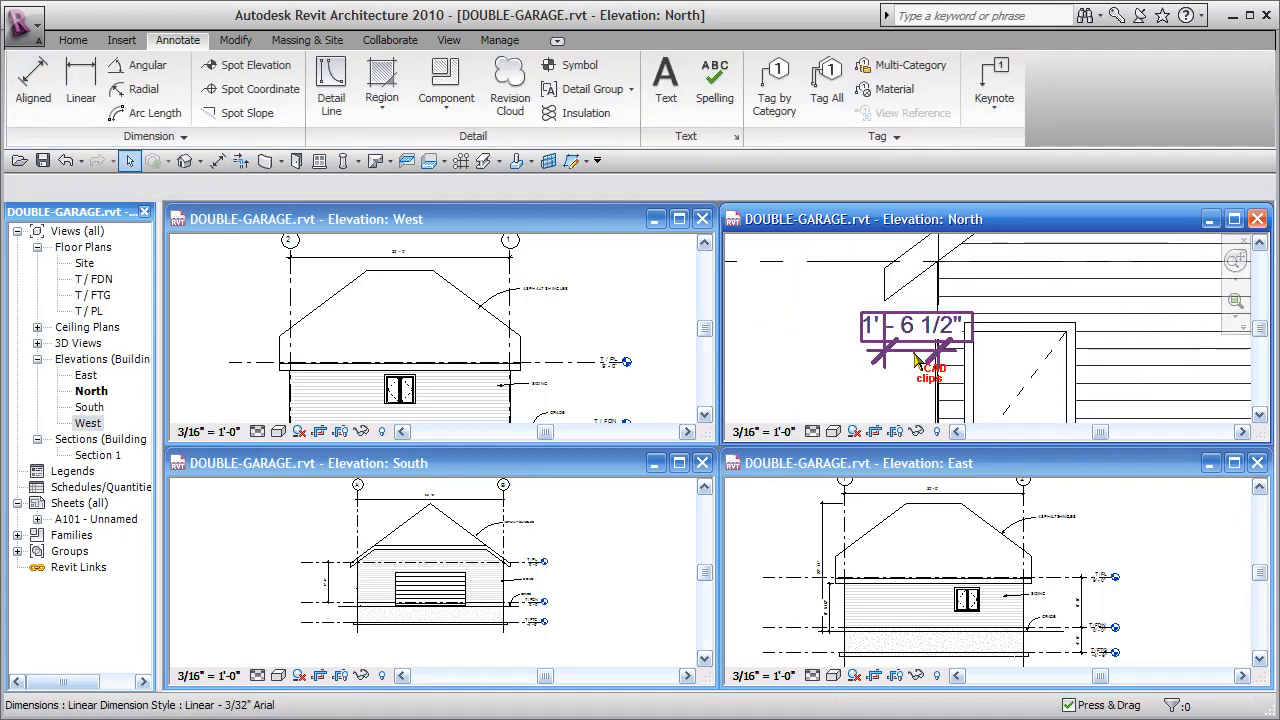
{"action": "left_click", "coordinate": [967, 368]}
{"action": "scroll", "coordinate": [967, 368], "scroll_direction": "up", "scroll_amount": 3}
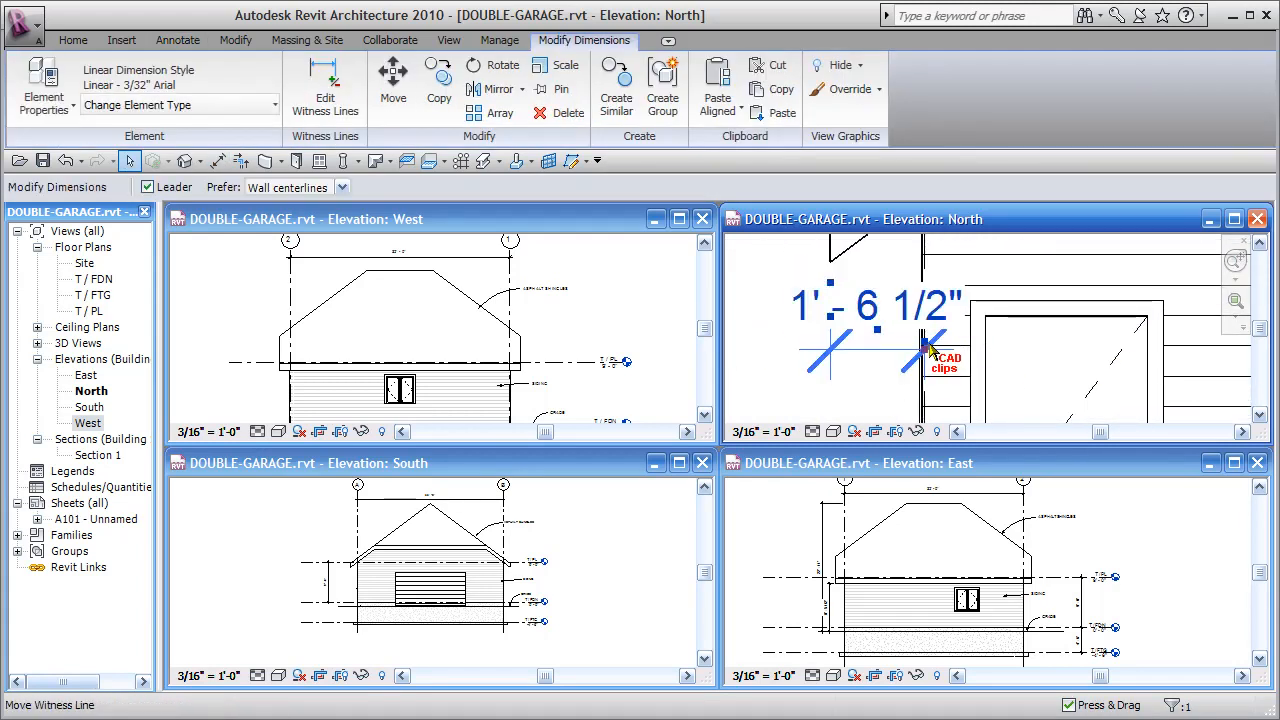
{"action": "left_click_drag", "start_coordinate": [929, 349], "coordinate": [956, 286]}
{"action": "scroll", "coordinate": [949, 344], "scroll_direction": "up", "scroll_amount": 2}
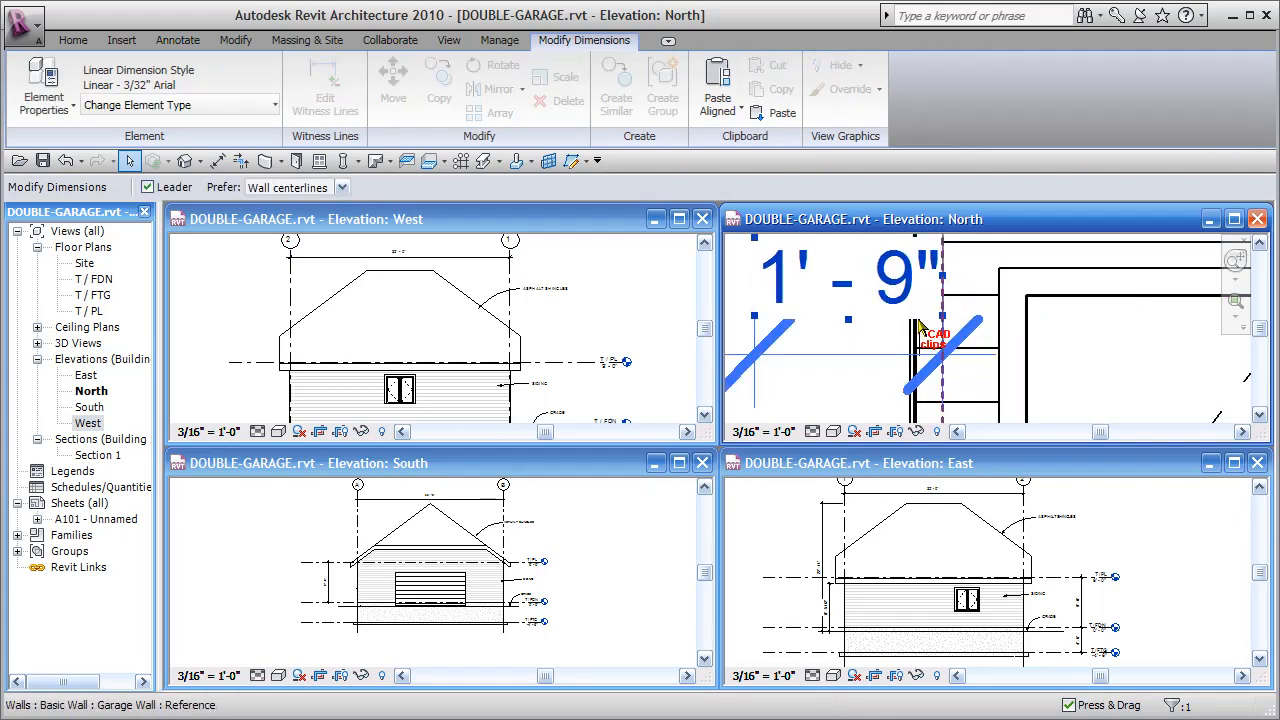
{"action": "key", "text": "Tab"}
{"action": "key", "text": "Tab"}
{"action": "key", "text": "Tab"}
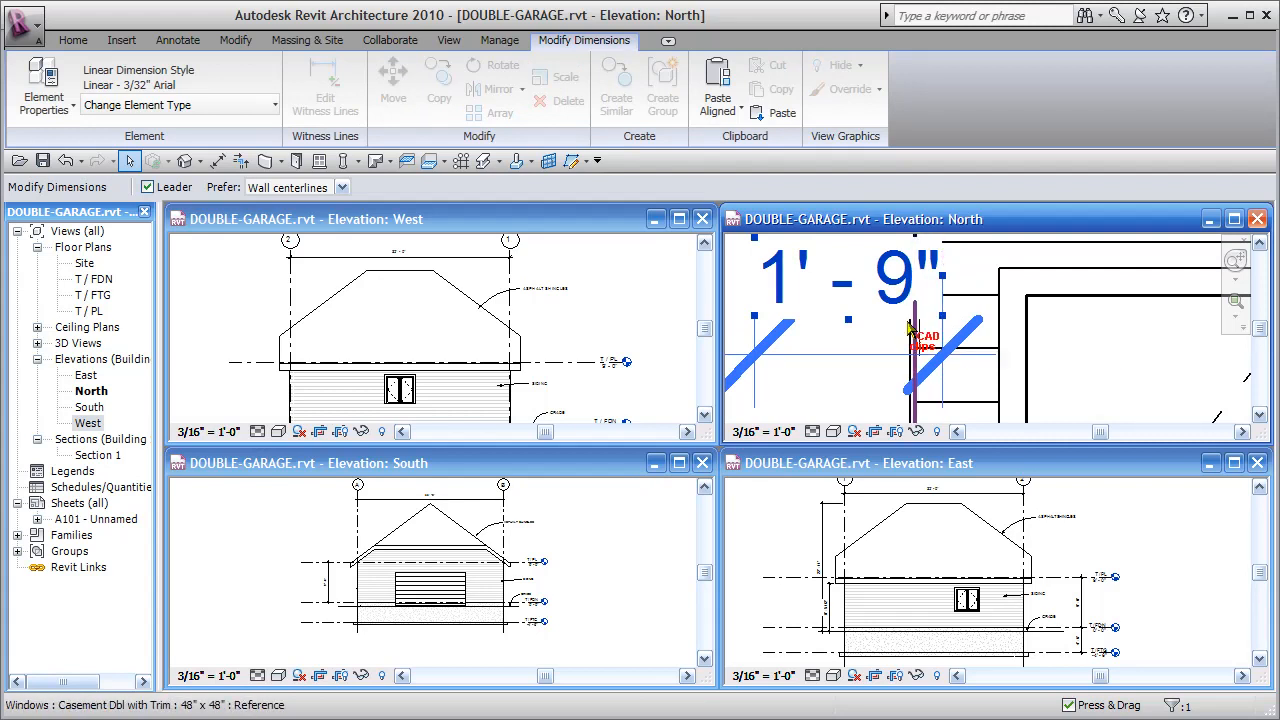
{"action": "left_click", "coordinate": [910, 328]}
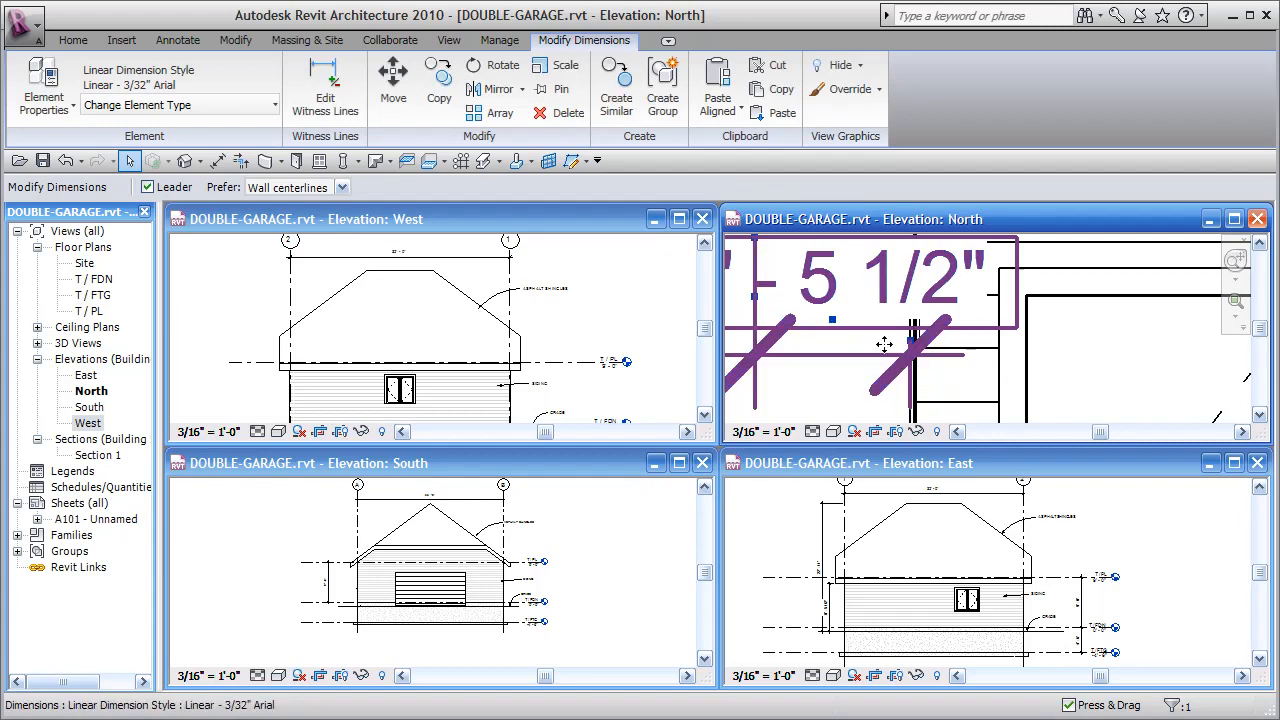
Move the wall-side witness line of the North elevation's door-side overhang dimension onto grid B, then deselect the dimension
{"action": "scroll", "coordinate": [829, 393], "scroll_direction": "down", "scroll_amount": 2}
{"action": "middle_click_drag", "start_coordinate": [847, 393], "coordinate": [837, 366]}
{"action": "scroll", "coordinate": [869, 334], "scroll_direction": "up", "scroll_amount": 2}
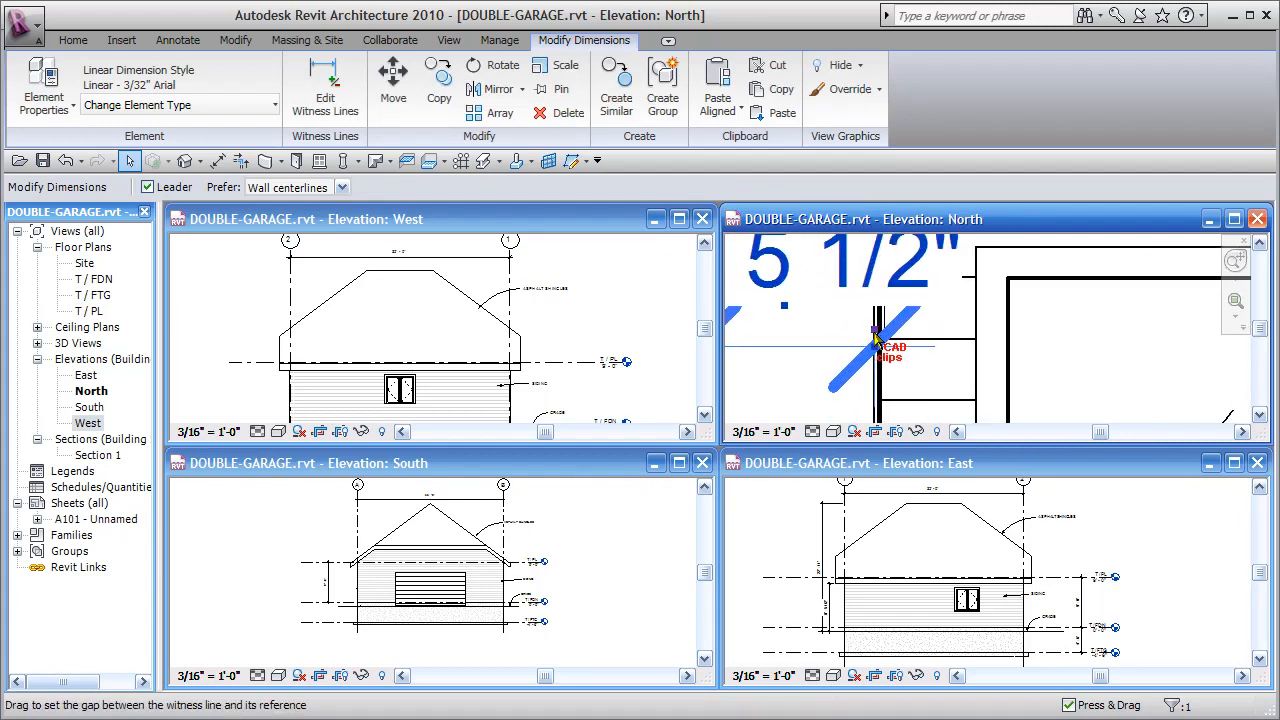
{"action": "left_click_drag", "start_coordinate": [876, 333], "coordinate": [877, 334]}
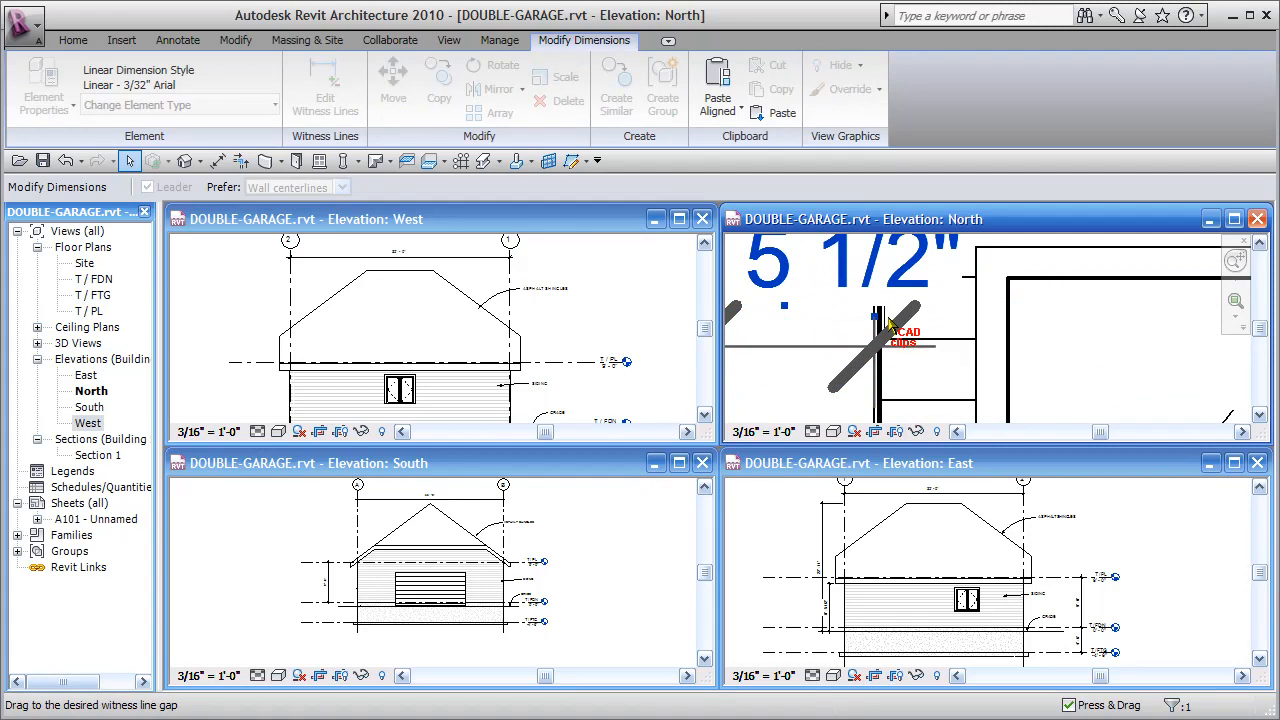
{"action": "left_click_drag", "start_coordinate": [877, 278], "coordinate": [877, 282]}
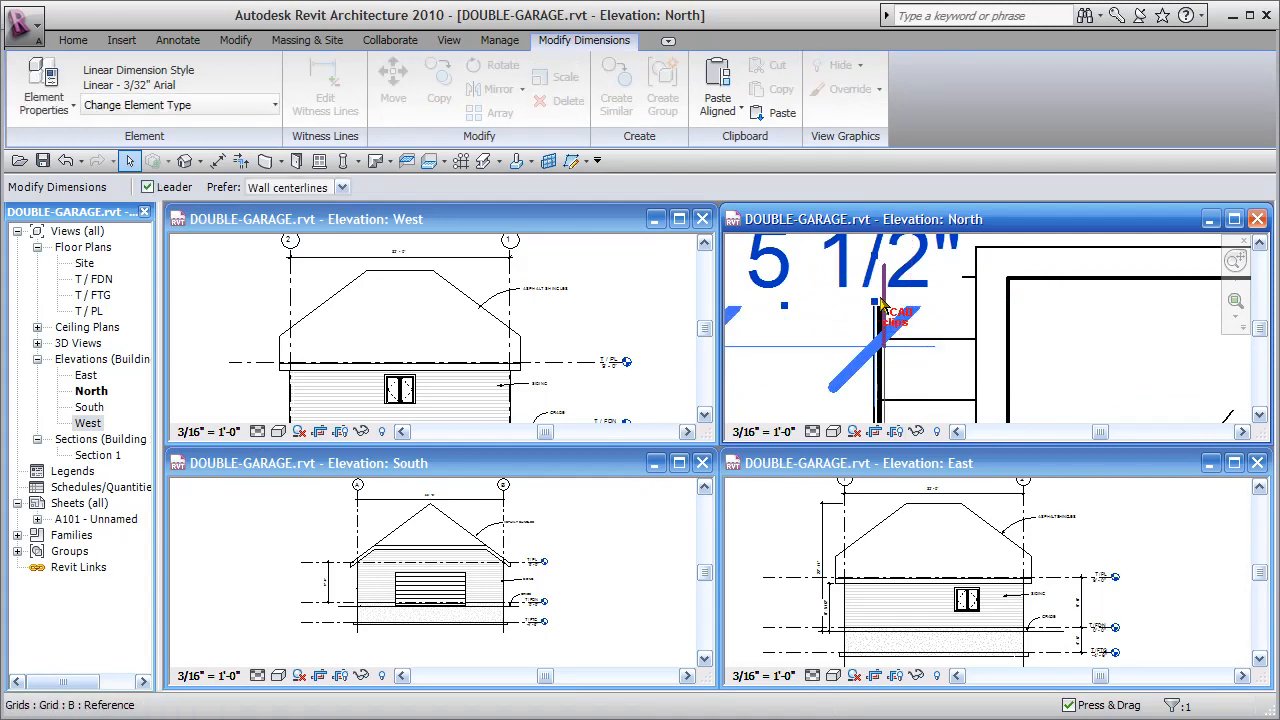
{"action": "scroll", "coordinate": [878, 305], "scroll_direction": "down", "scroll_amount": 4}
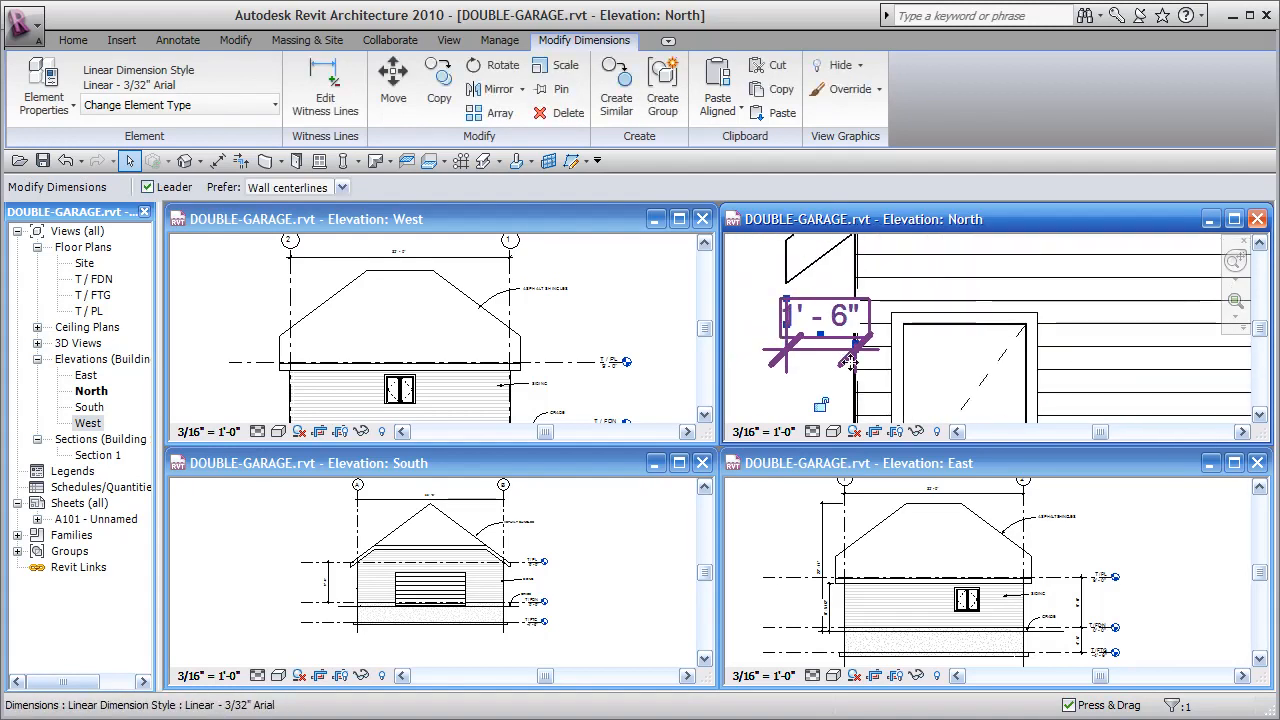
{"action": "left_click", "coordinate": [930, 363]}
{"action": "scroll", "coordinate": [868, 408], "scroll_direction": "down", "scroll_amount": 2}
{"action": "mouse_move", "coordinate": [1034, 388]}
{"action": "middle_mouse_down"}
{"action": "mouse_move", "coordinate": [1000, 373]}
{"action": "mouse_move", "coordinate": [1014, 381]}
{"action": "mouse_move", "coordinate": [940, 384]}
{"action": "mouse_move", "coordinate": [972, 375]}
{"action": "middle_mouse_up"}
{"action": "scroll", "coordinate": [989, 363], "scroll_direction": "down", "scroll_amount": 4}
{"action": "scroll", "coordinate": [938, 383], "scroll_direction": "down", "scroll_amount": 1}
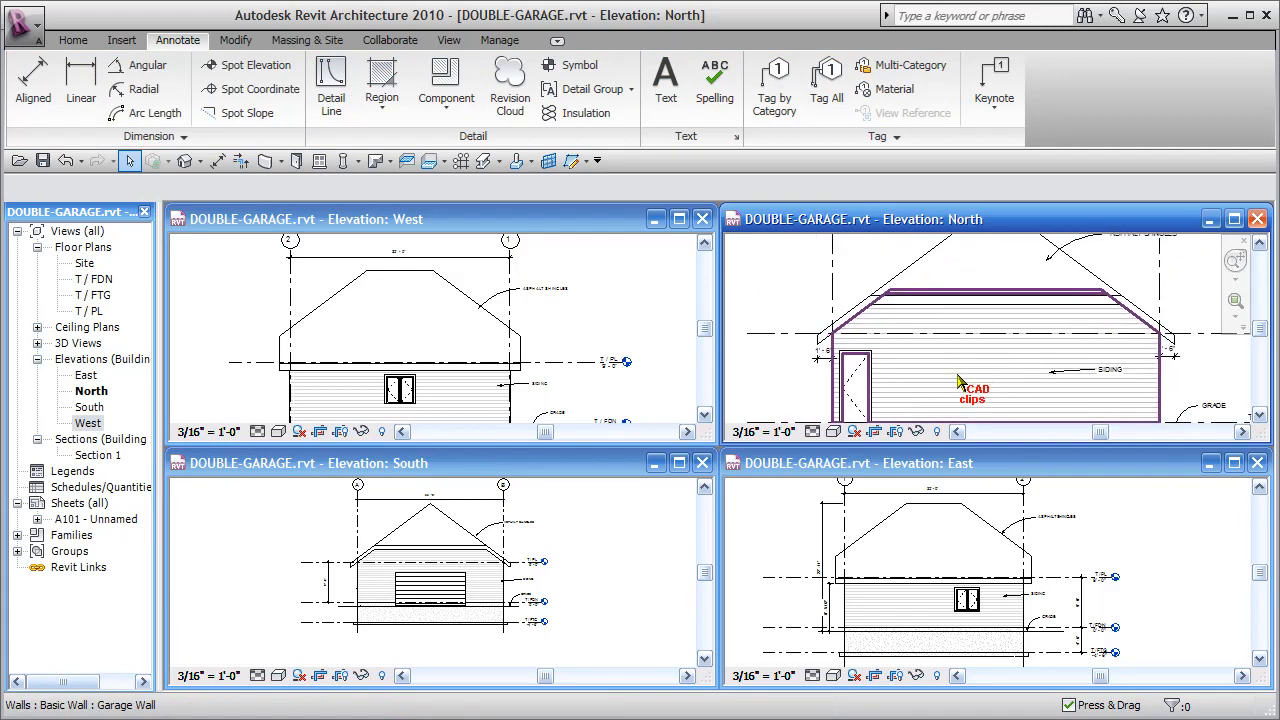
Add an aligned dimension in the West elevation between the wall edge near grid 2 and the eave's outer edge, placed below the eave
{"action": "left_click", "coordinate": [531, 386]}
{"action": "middle_click_drag", "start_coordinate": [345, 393], "coordinate": [430, 389]}
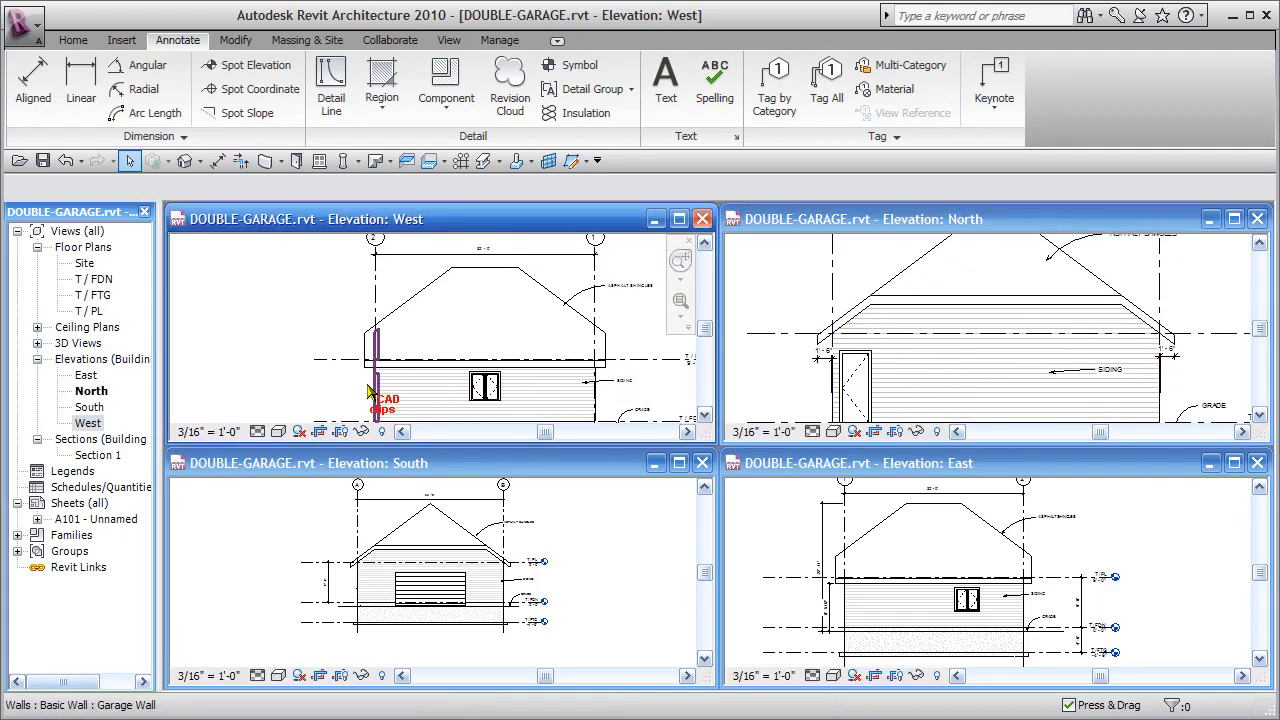
{"action": "scroll", "coordinate": [370, 390], "scroll_direction": "up", "scroll_amount": 5}
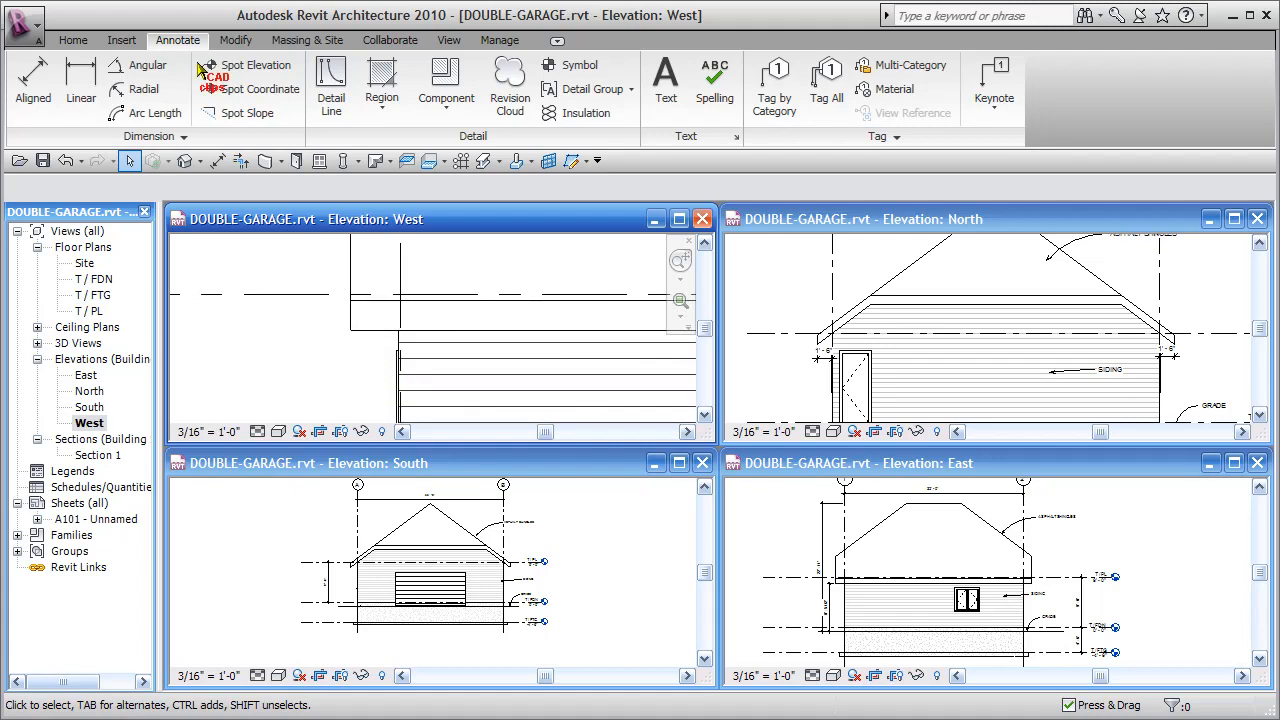
{"action": "left_click", "coordinate": [33, 82]}
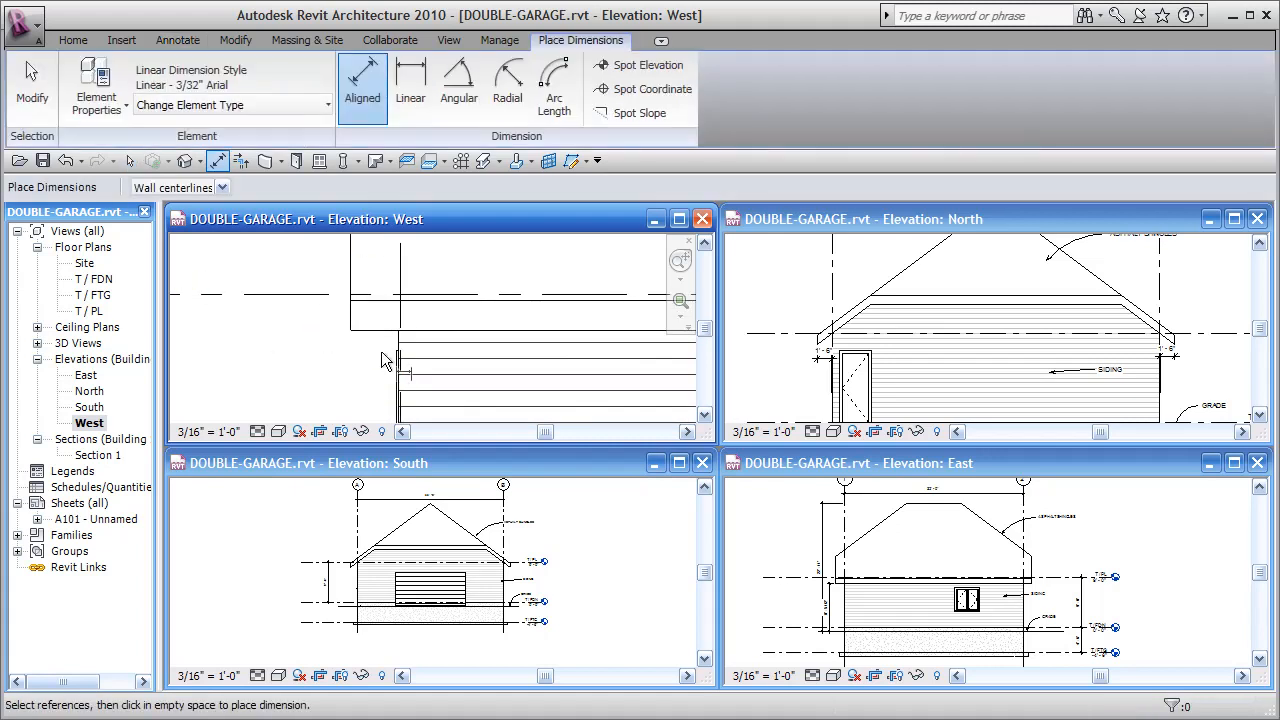
{"action": "scroll", "coordinate": [378, 356], "scroll_direction": "up", "scroll_amount": 2}
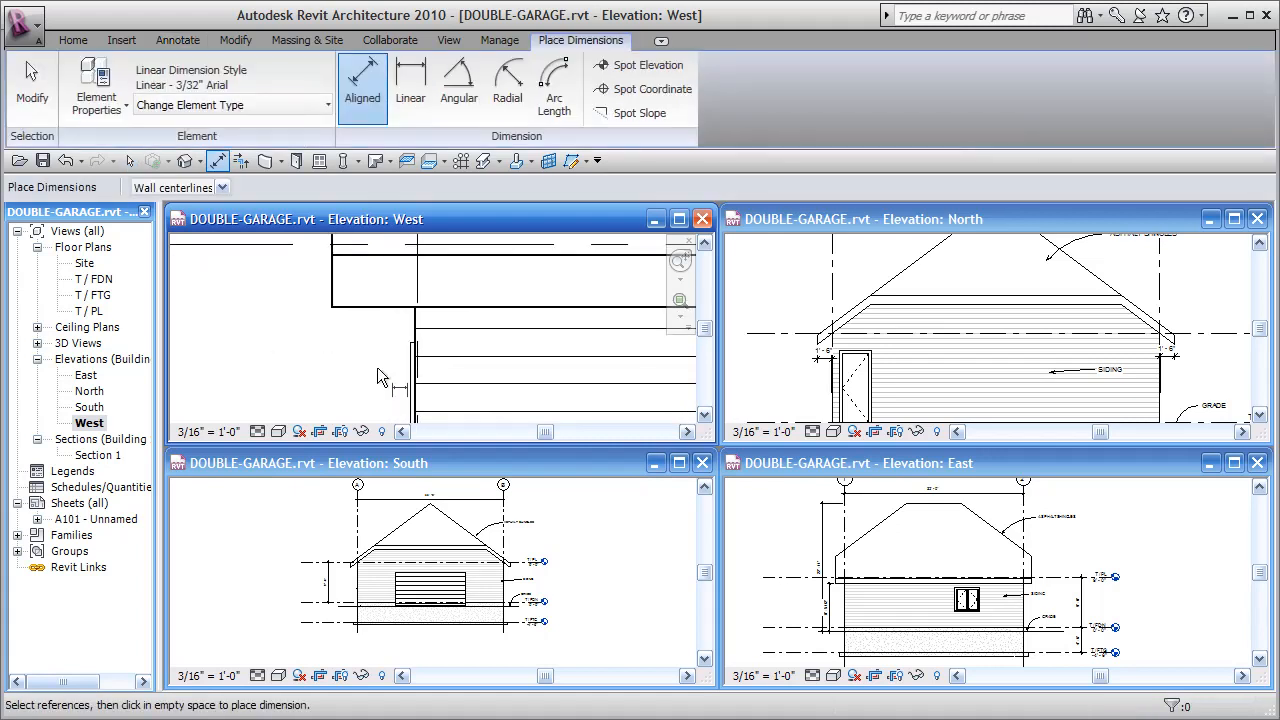
{"action": "left_click", "coordinate": [418, 330]}
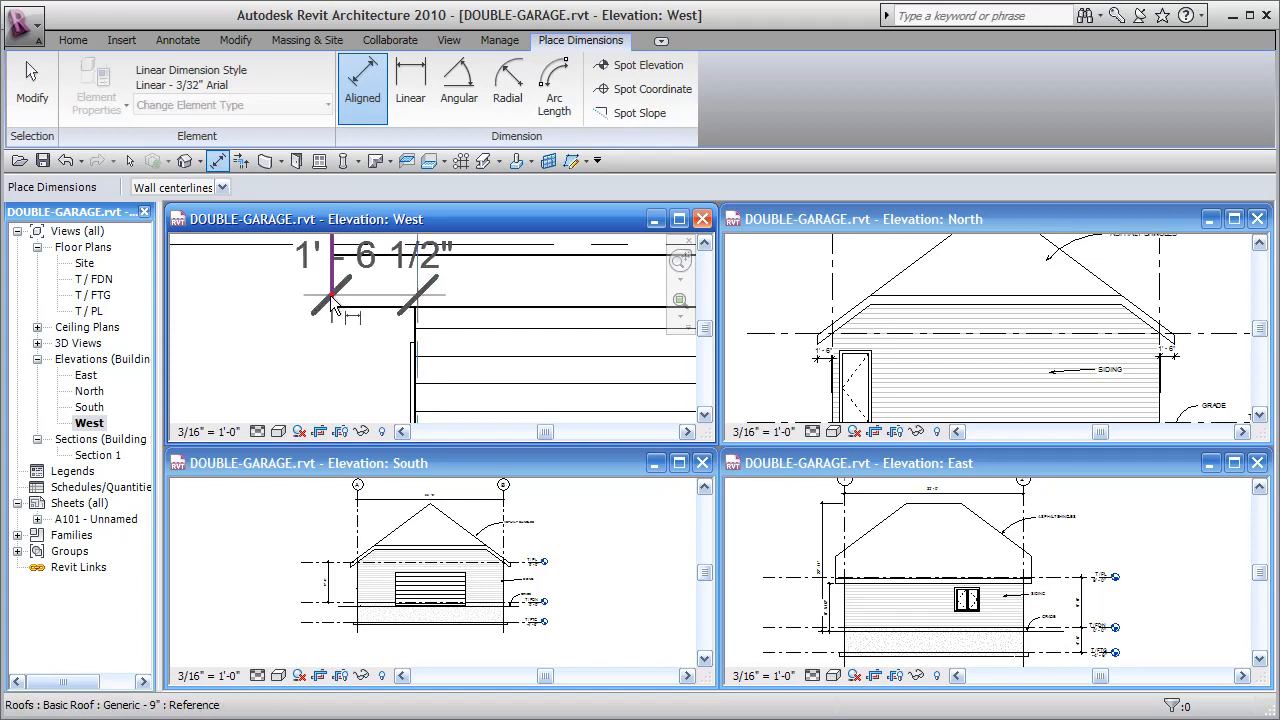
{"action": "left_click", "coordinate": [332, 295]}
{"action": "scroll", "coordinate": [336, 362], "scroll_direction": "down", "scroll_amount": 1}
{"action": "left_click", "coordinate": [360, 347]}
{"action": "scroll", "coordinate": [398, 367], "scroll_direction": "up", "scroll_amount": 2}
{"action": "scroll", "coordinate": [405, 367], "scroll_direction": "up", "scroll_amount": 1}
{"action": "key", "text": "Escape"}
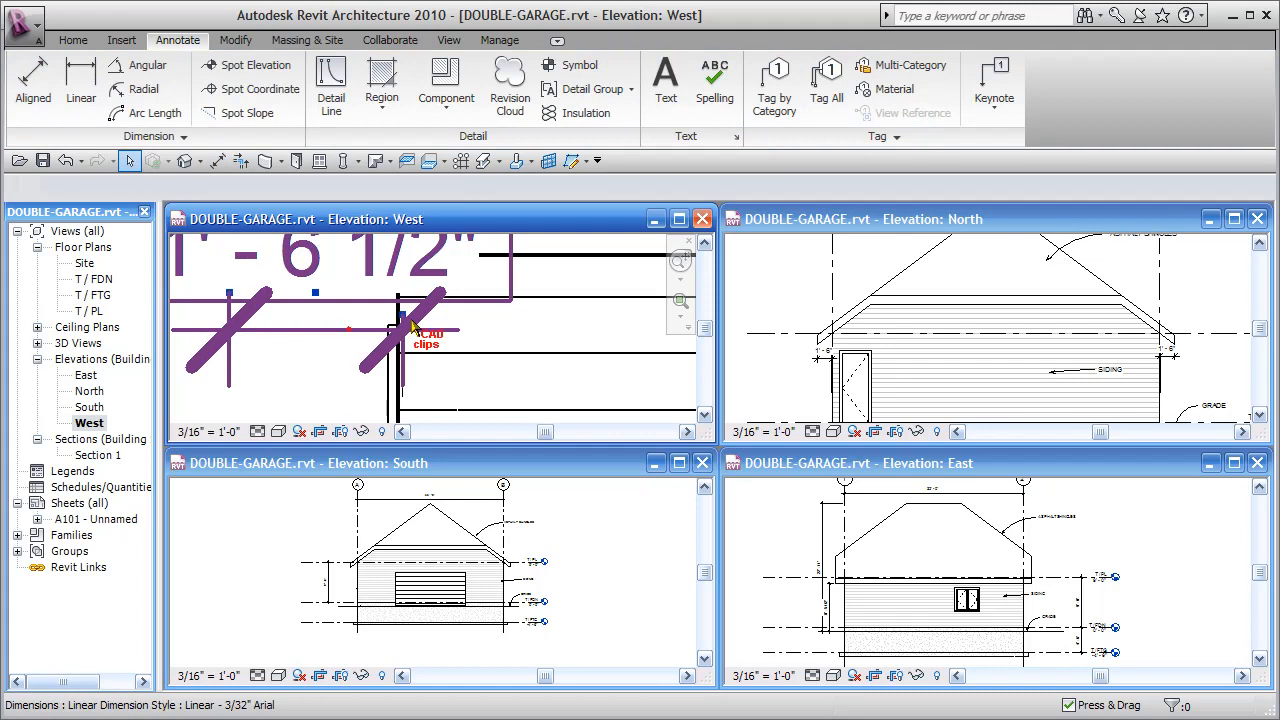
Reattach the wall-side witness line of the new West elevation overhang dimension to grid 2, then deselect the dimension
{"action": "left_click", "coordinate": [413, 325]}
{"action": "scroll", "coordinate": [405, 320], "scroll_direction": "up", "scroll_amount": 1}
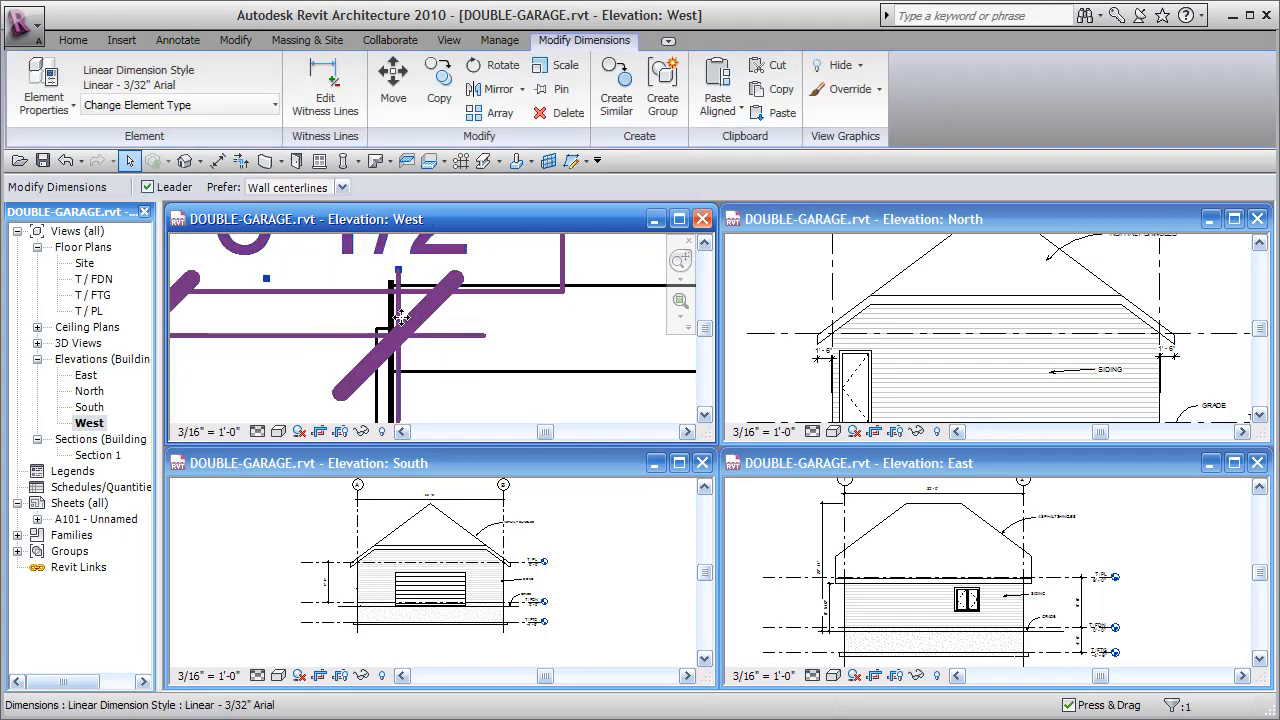
{"action": "scroll", "coordinate": [405, 300], "scroll_direction": "down", "scroll_amount": 1}
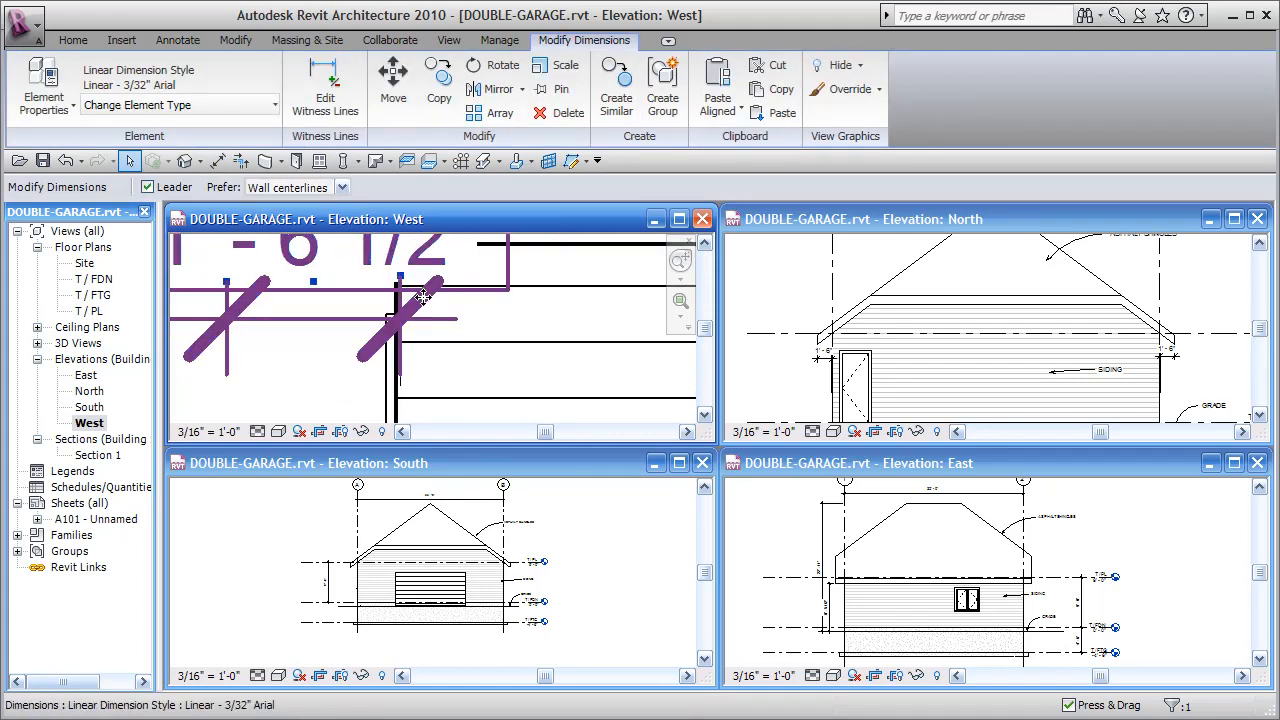
{"action": "scroll", "coordinate": [409, 286], "scroll_direction": "down", "scroll_amount": 2}
{"action": "left_click_drag", "start_coordinate": [405, 278], "coordinate": [405, 386]}
{"action": "left_click", "coordinate": [404, 347]}
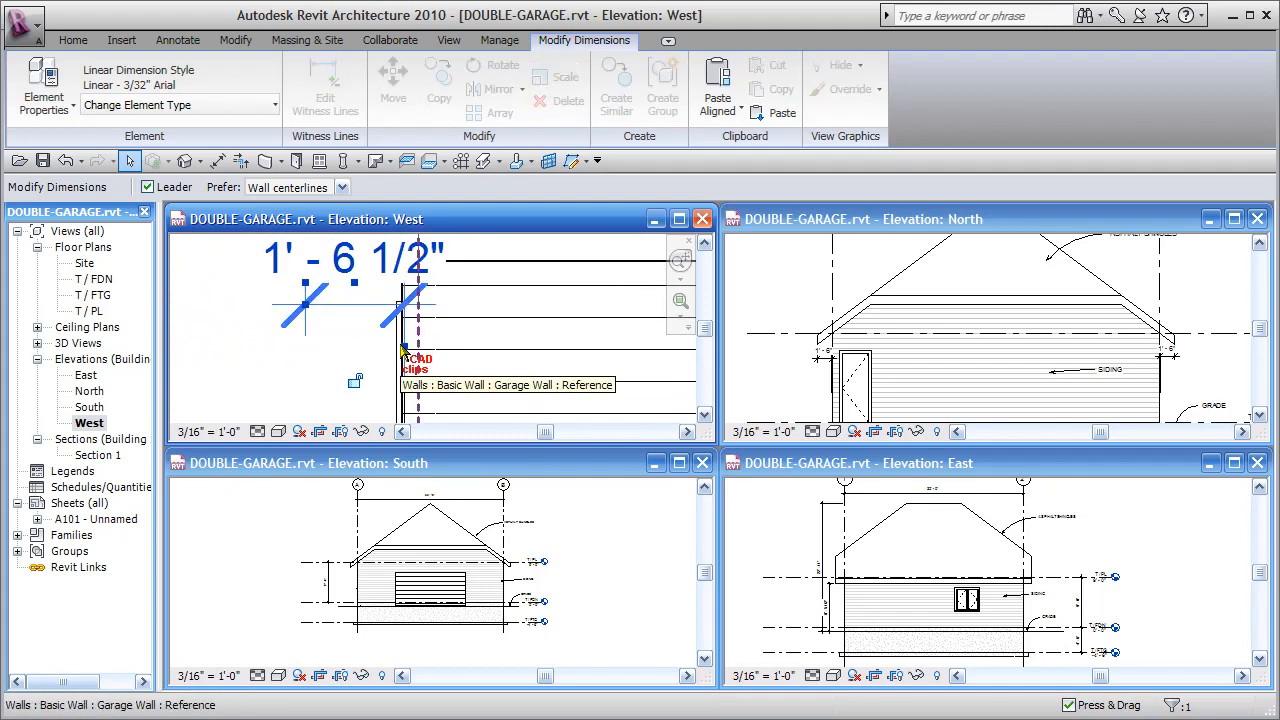
{"action": "key", "text": "Tab"}
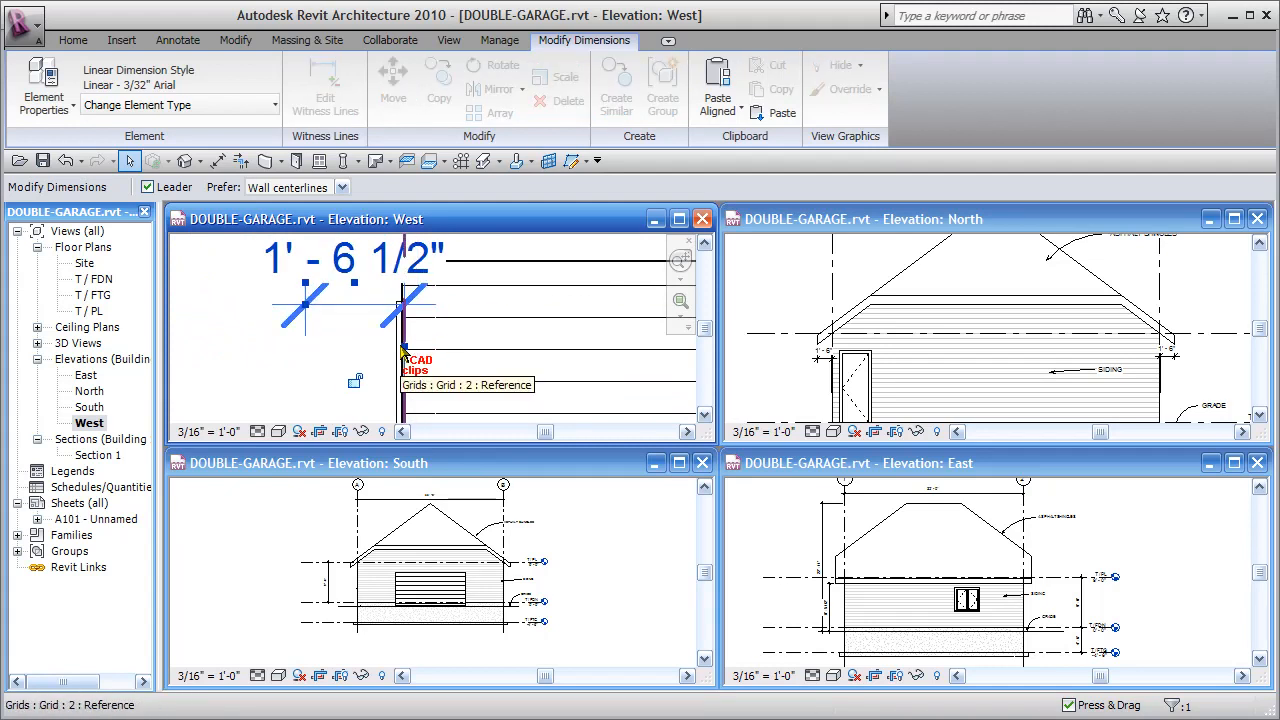
{"action": "left_click", "coordinate": [402, 349]}
{"action": "scroll", "coordinate": [394, 356], "scroll_direction": "up", "scroll_amount": 2}
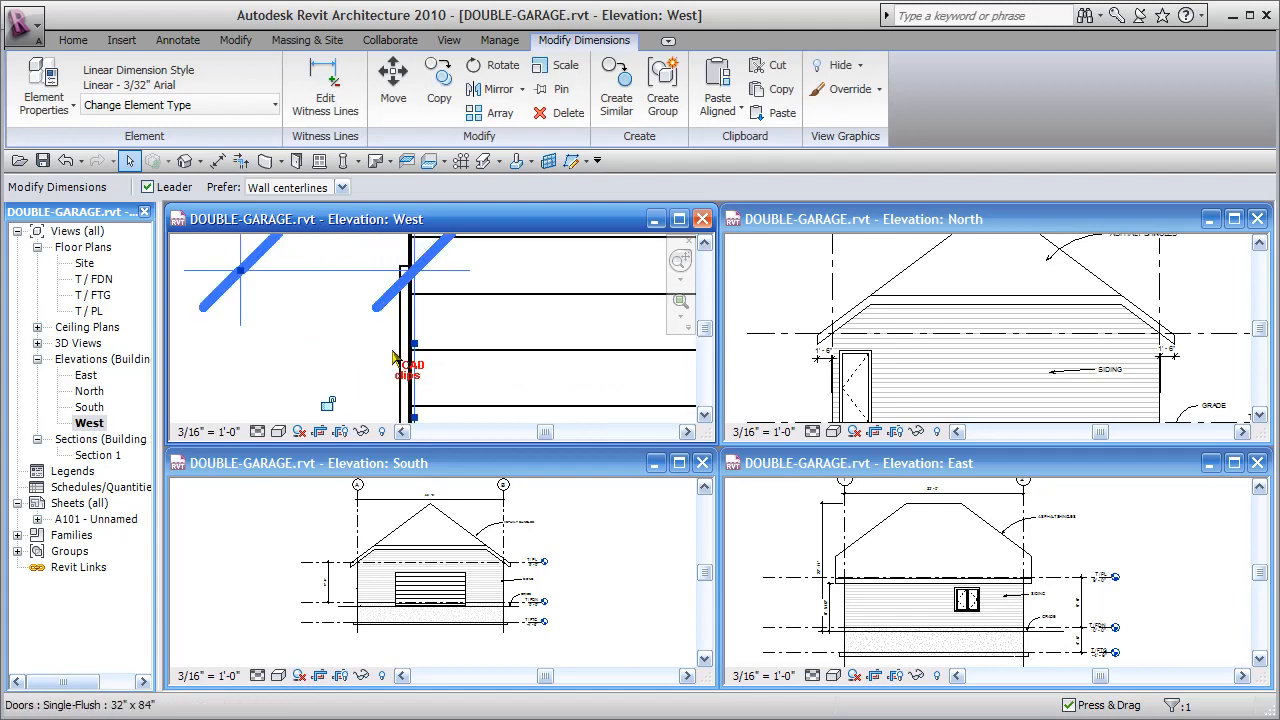
{"action": "left_click", "coordinate": [415, 345]}
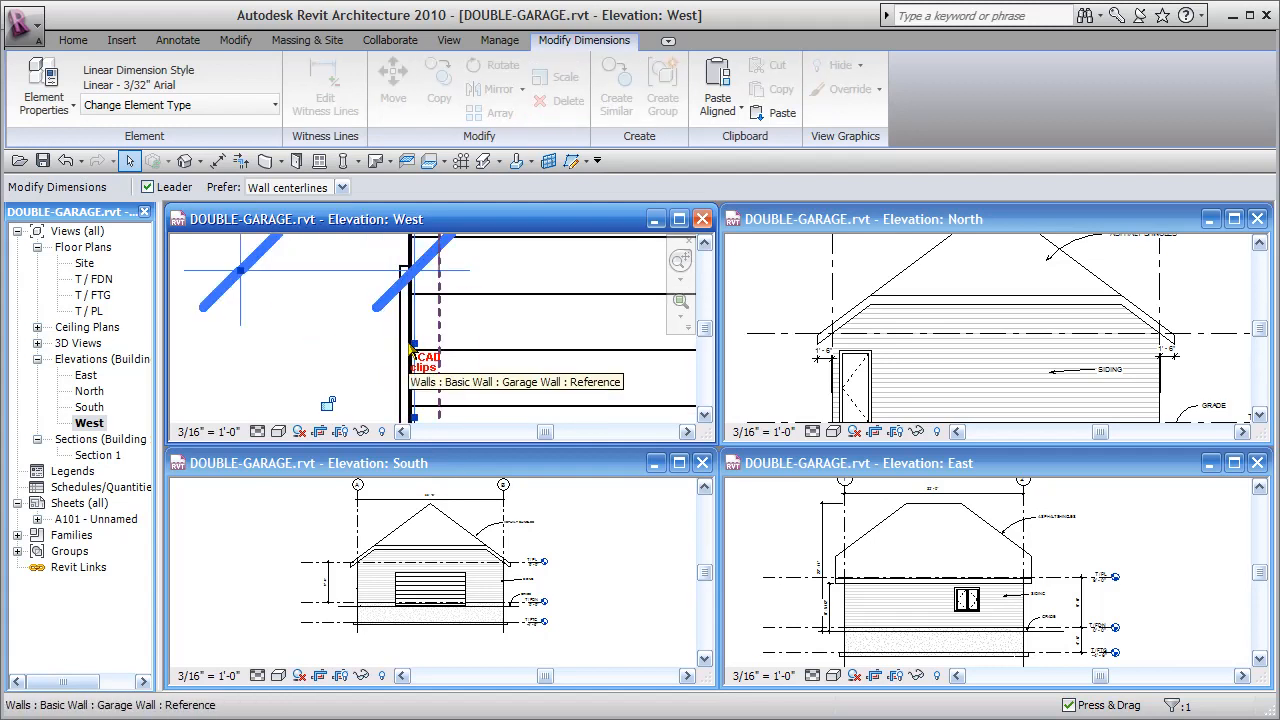
{"action": "key", "text": "Tab"}
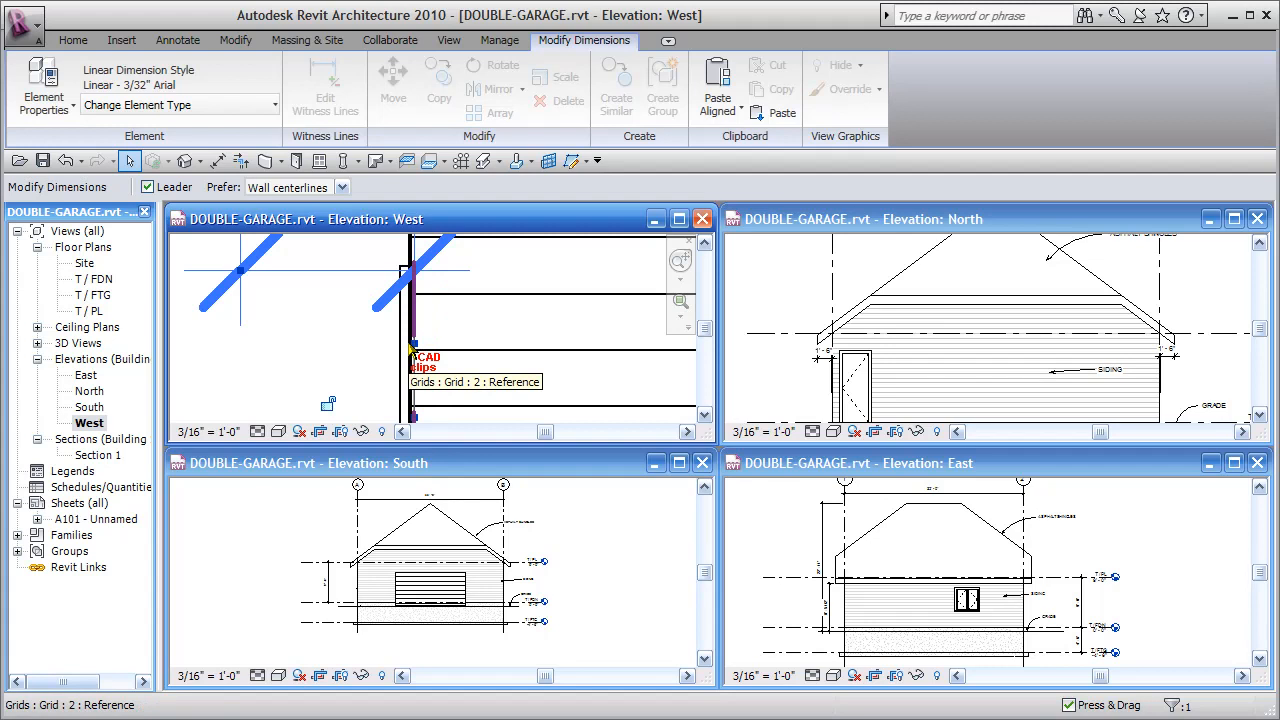
{"action": "left_click", "coordinate": [406, 362]}
{"action": "scroll", "coordinate": [406, 370], "scroll_direction": "down", "scroll_amount": 2}
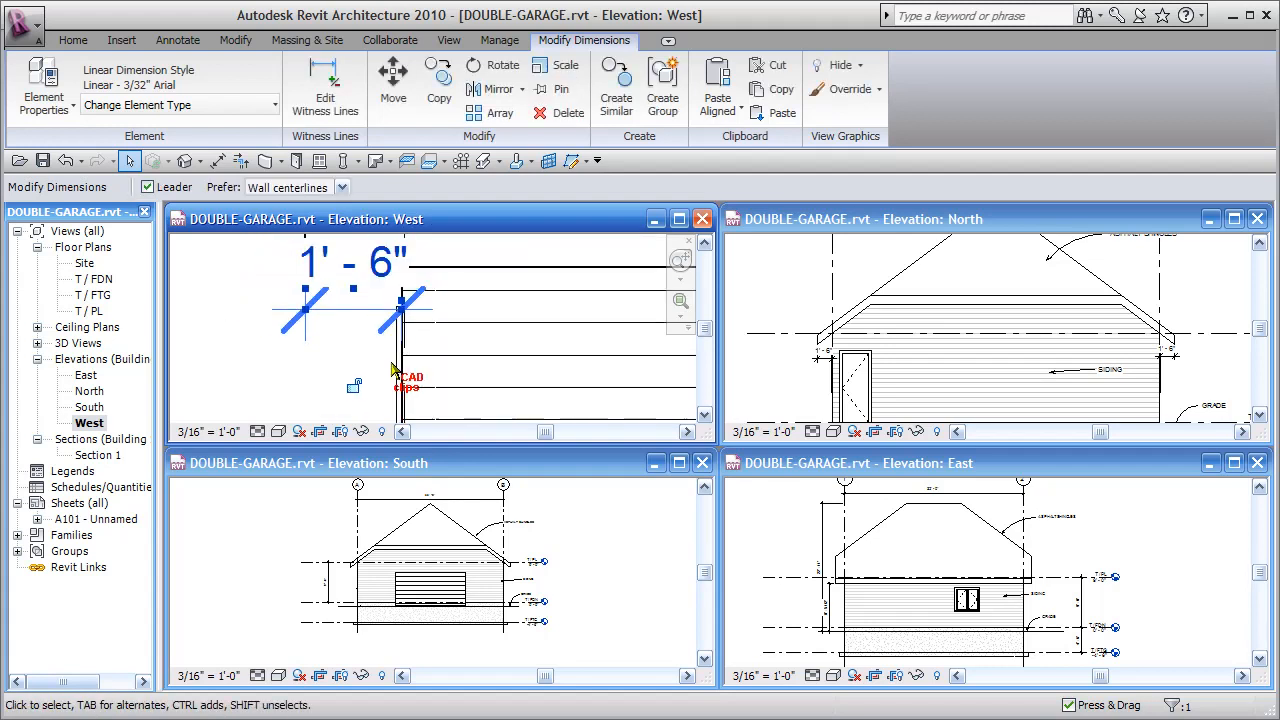
{"action": "key", "text": "Escape"}
Dimension the opposite roof overhang in the West elevation from grid 1 to the eave's outer edge, placed above the eave, then end the command
{"action": "scroll", "coordinate": [400, 370], "scroll_direction": "down", "scroll_amount": 4}
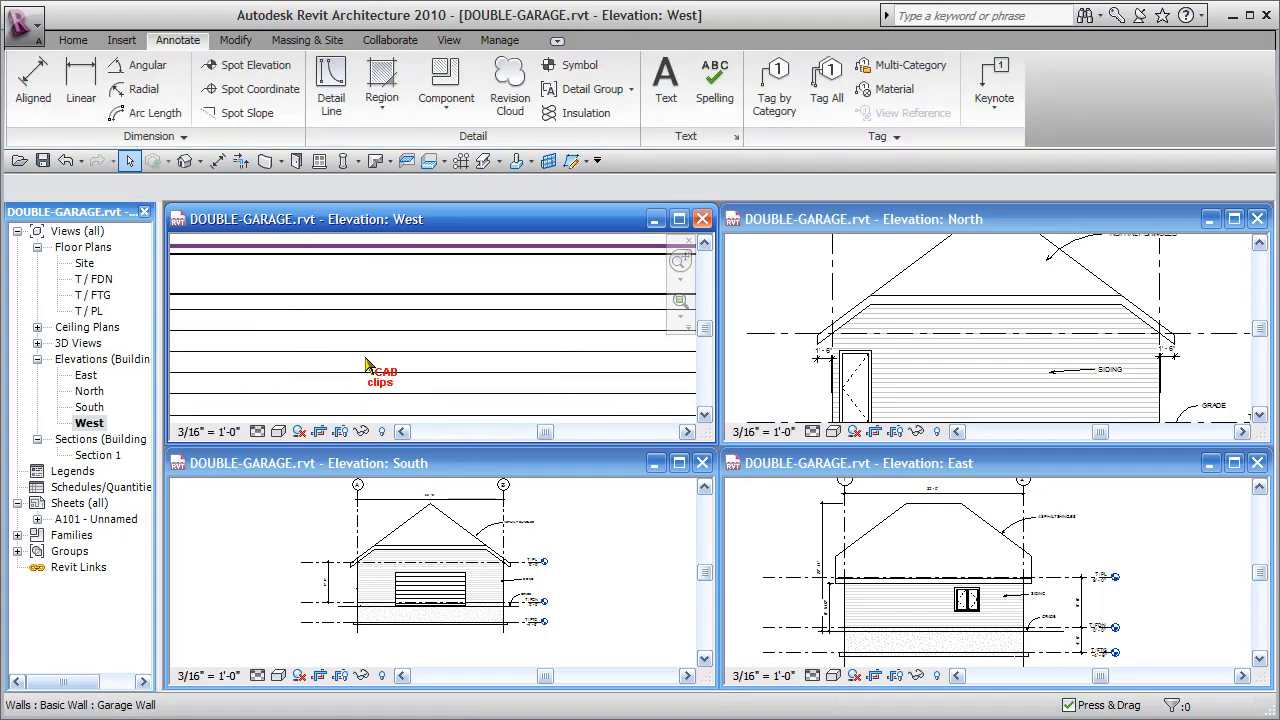
{"action": "scroll", "coordinate": [370, 361], "scroll_direction": "down", "scroll_amount": 3}
{"action": "scroll", "coordinate": [396, 361], "scroll_direction": "down", "scroll_amount": 2}
{"action": "middle_click_drag", "start_coordinate": [434, 377], "coordinate": [341, 366]}
{"action": "scroll", "coordinate": [347, 357], "scroll_direction": "down", "scroll_amount": 1}
{"action": "scroll", "coordinate": [610, 348], "scroll_direction": "up", "scroll_amount": 5}
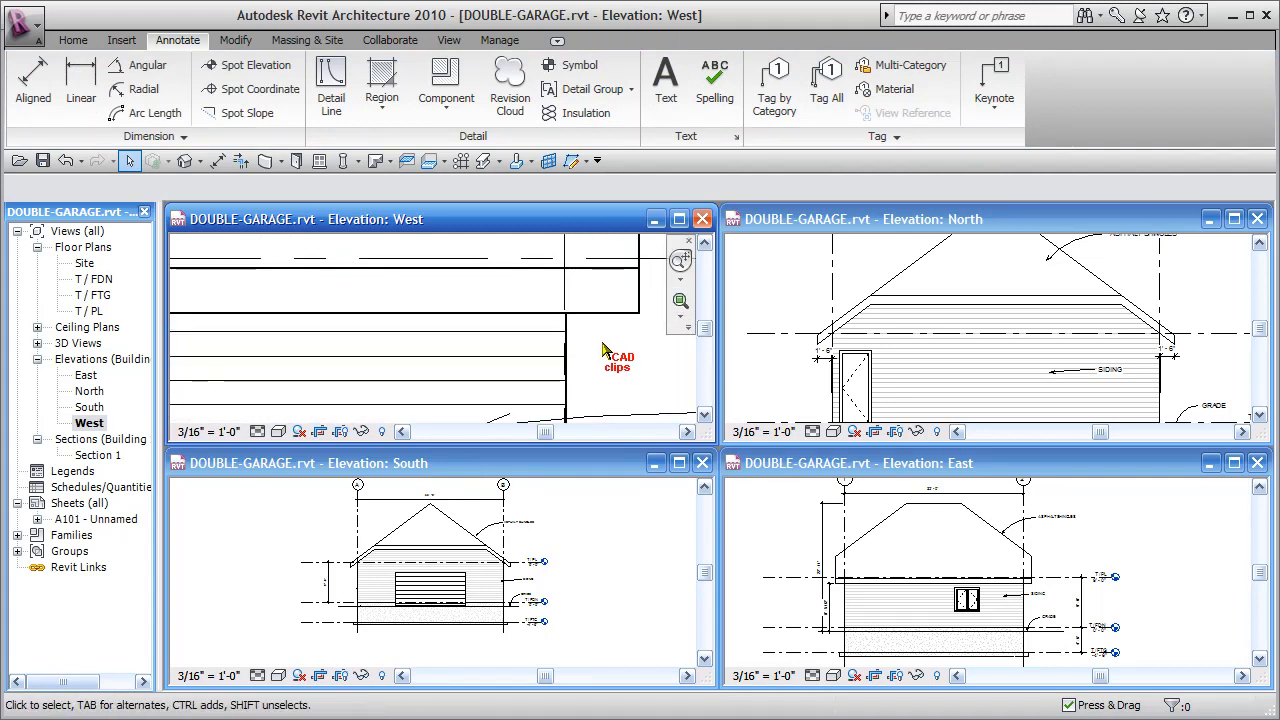
{"action": "scroll", "coordinate": [604, 348], "scroll_direction": "up", "scroll_amount": 2}
{"action": "scroll", "coordinate": [590, 357], "scroll_direction": "up", "scroll_amount": 3}
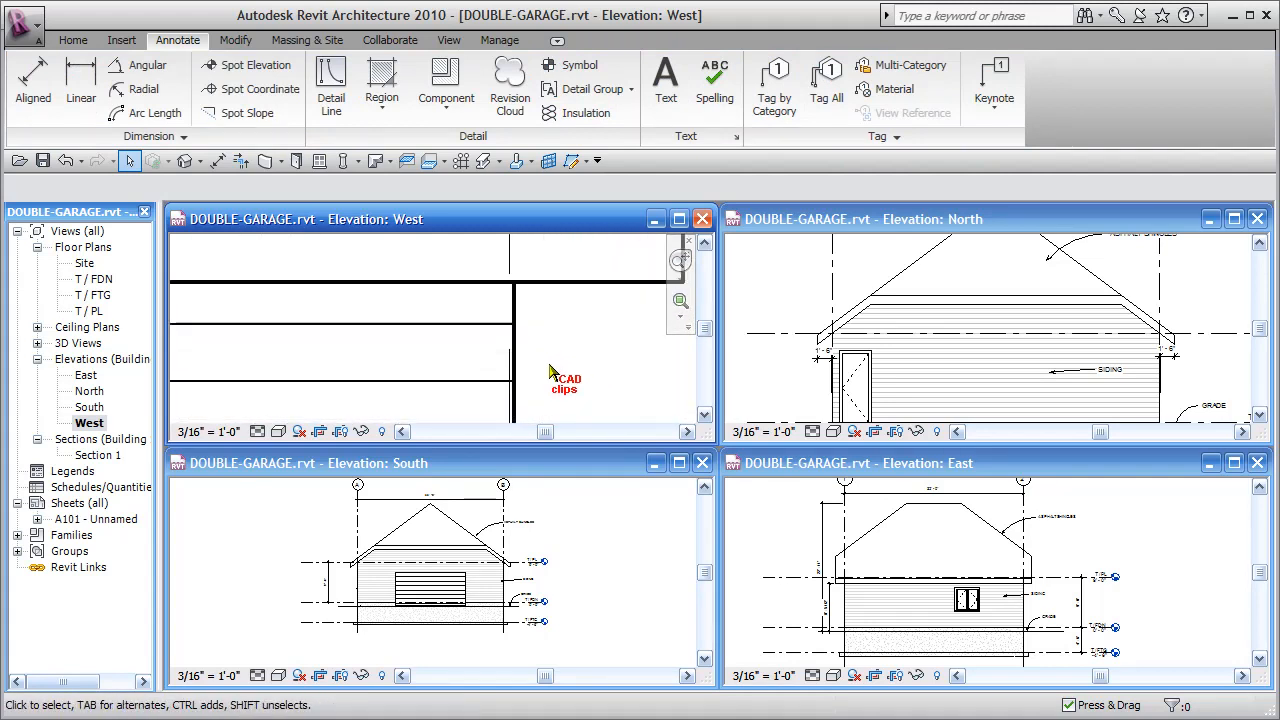
{"action": "left_click", "coordinate": [33, 82]}
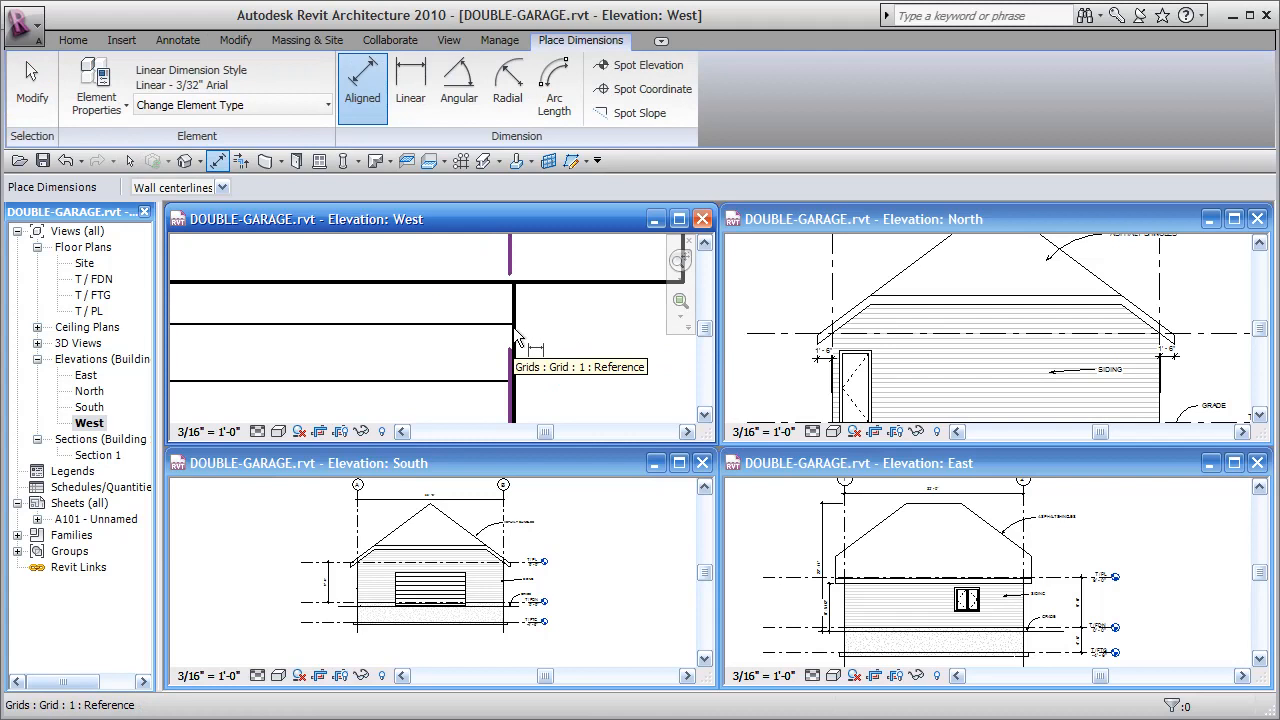
{"action": "left_click", "coordinate": [513, 327]}
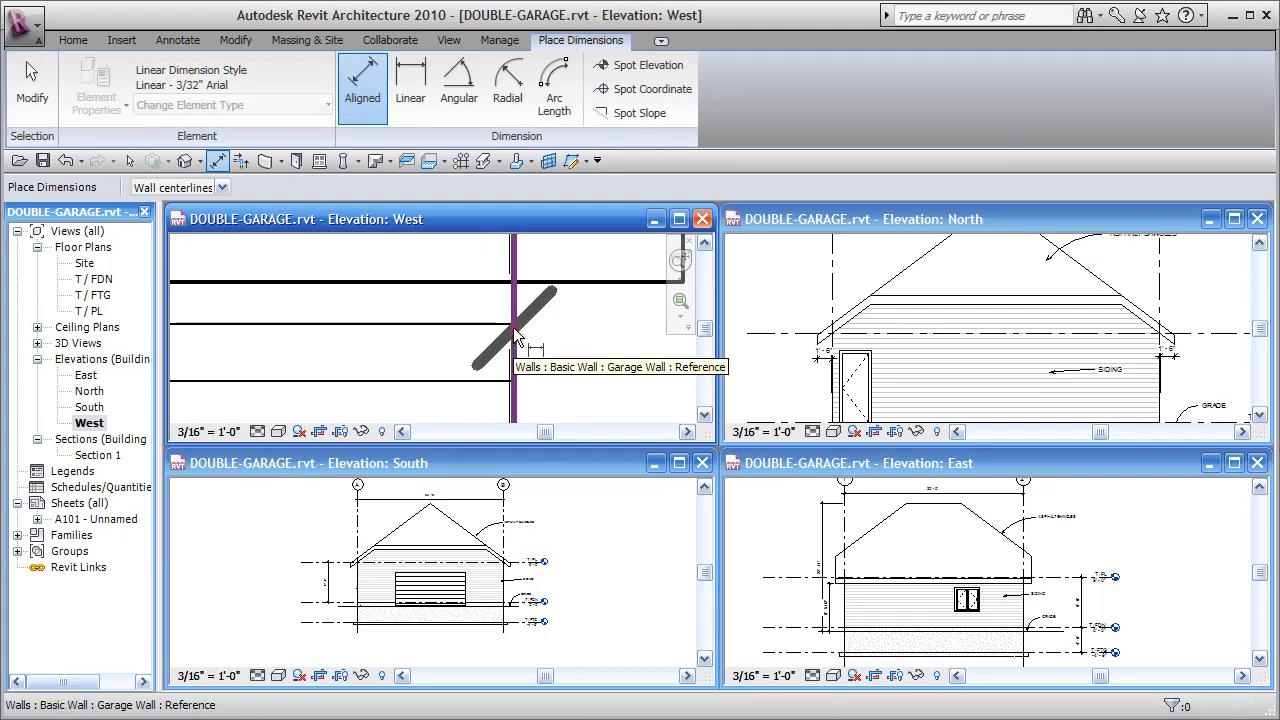
{"action": "middle_click_drag", "start_coordinate": [628, 323], "coordinate": [413, 415]}
{"action": "left_click", "coordinate": [471, 338]}
{"action": "scroll", "coordinate": [487, 351], "scroll_direction": "down", "scroll_amount": 3}
{"action": "scroll", "coordinate": [487, 351], "scroll_direction": "down", "scroll_amount": 2}
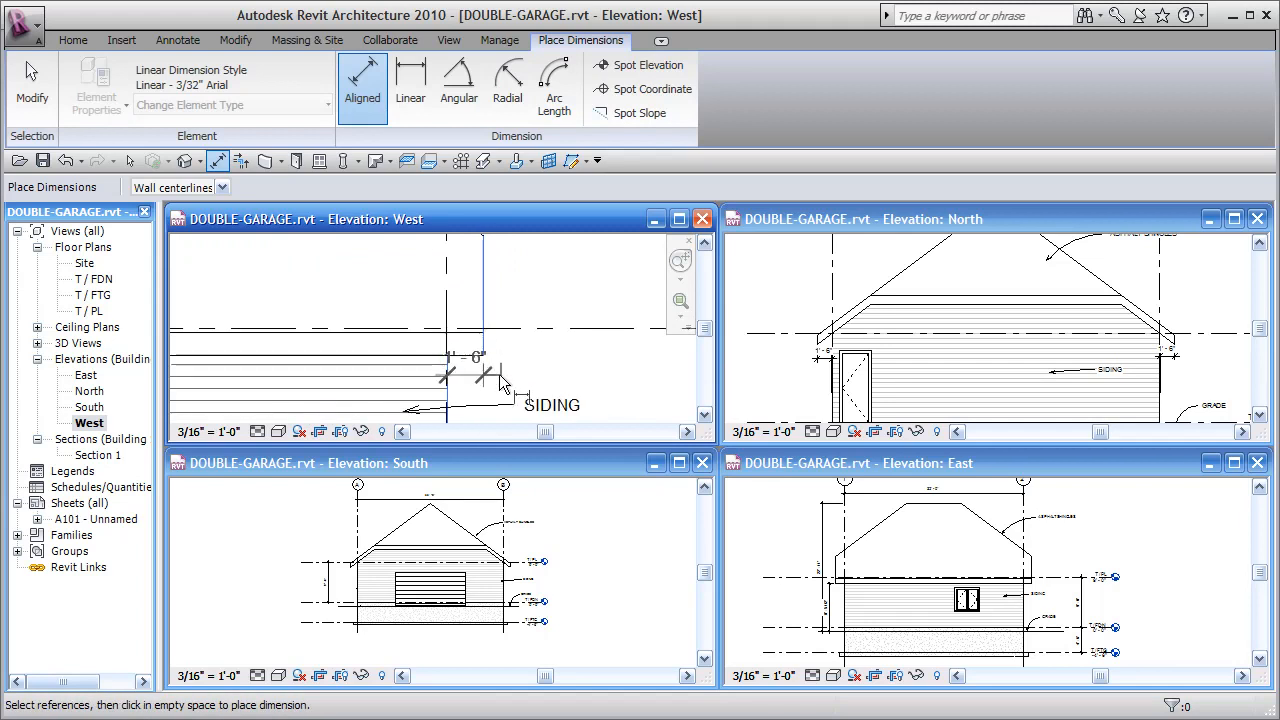
{"action": "left_click", "coordinate": [532, 285]}
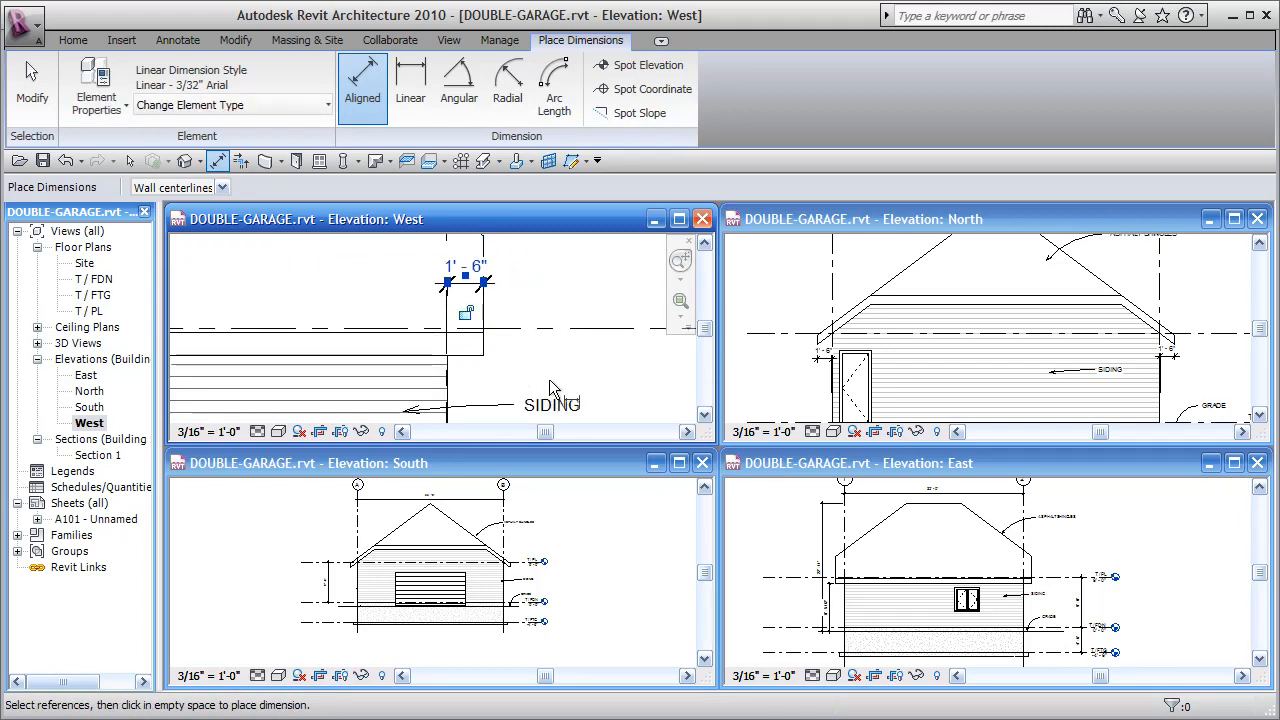
{"action": "key", "text": "Escape"}
{"action": "scroll", "coordinate": [560, 372], "scroll_direction": "down", "scroll_amount": 2}
{"action": "key", "text": "Escape"}
{"action": "scroll", "coordinate": [560, 367], "scroll_direction": "down", "scroll_amount": 3}
{"action": "middle_click_drag", "start_coordinate": [560, 367], "coordinate": [587, 360]}
{"action": "scroll", "coordinate": [583, 388], "scroll_direction": "down", "scroll_amount": 2}
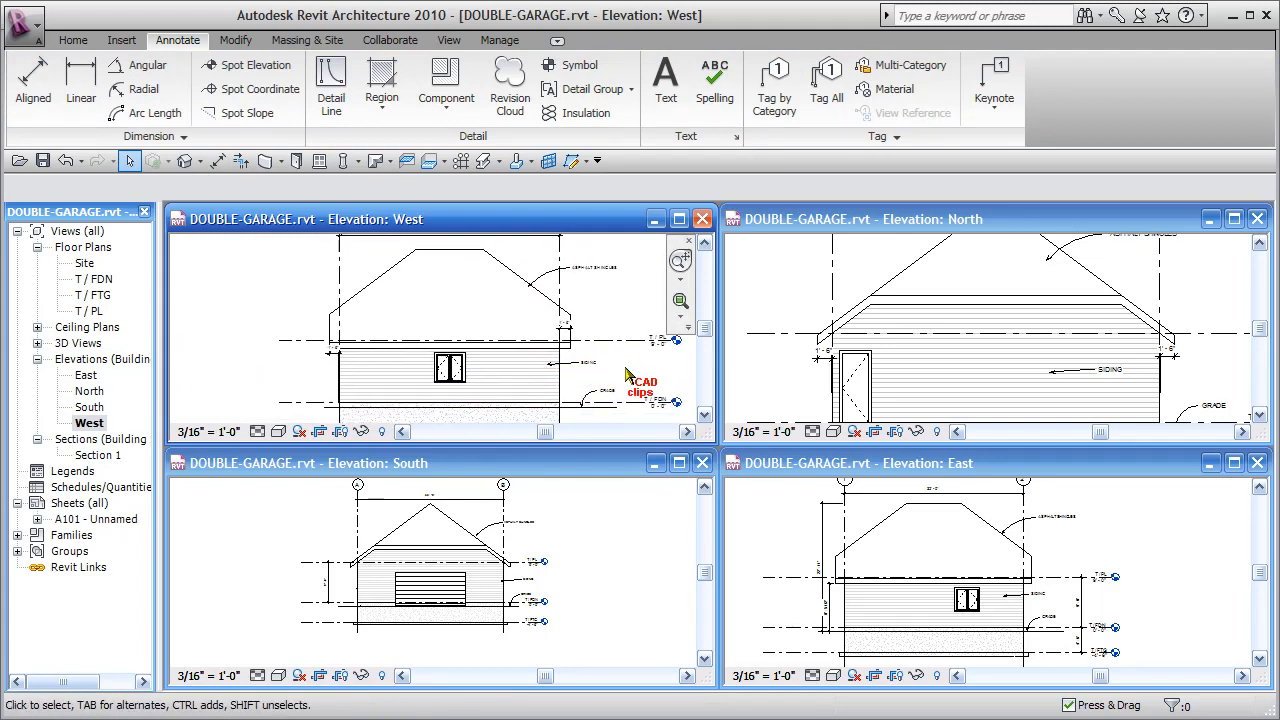
Review the South, North, West and East elevations one after another, checking the grids, notes and overhang dimensions
{"action": "left_click", "coordinate": [600, 628]}
{"action": "scroll", "coordinate": [590, 626], "scroll_direction": "up", "scroll_amount": 2}
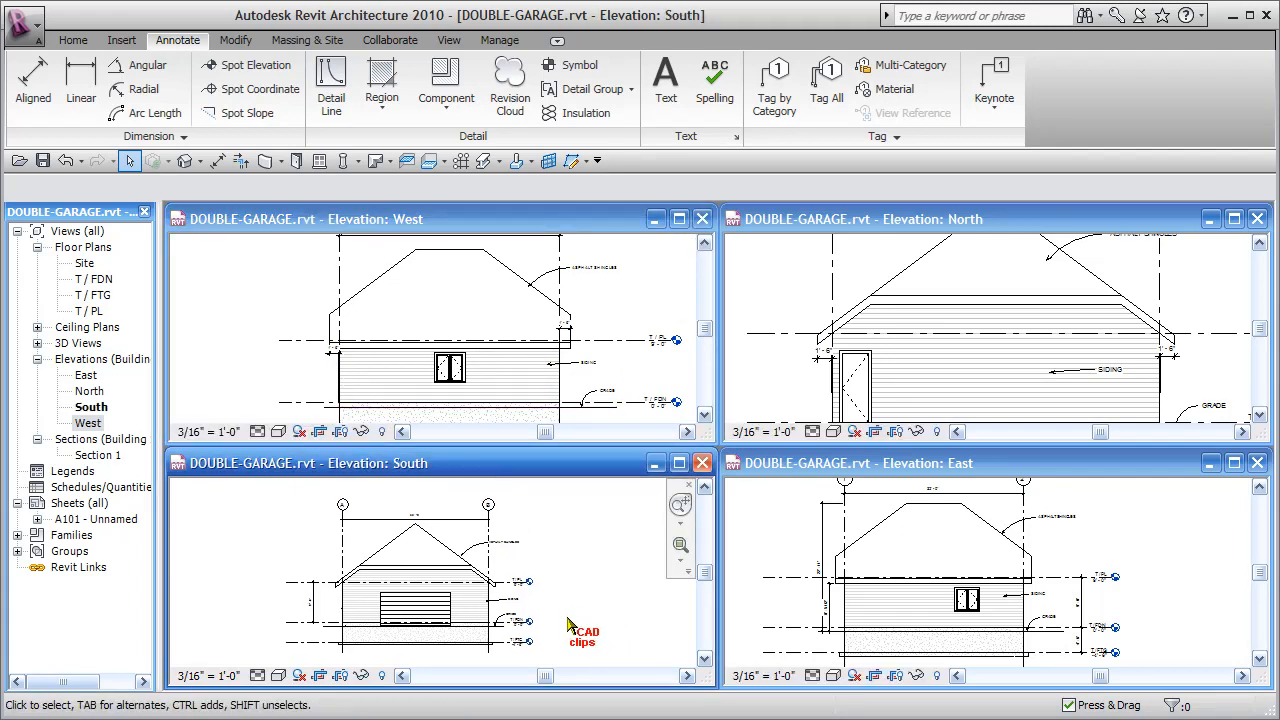
{"action": "left_click", "coordinate": [898, 373]}
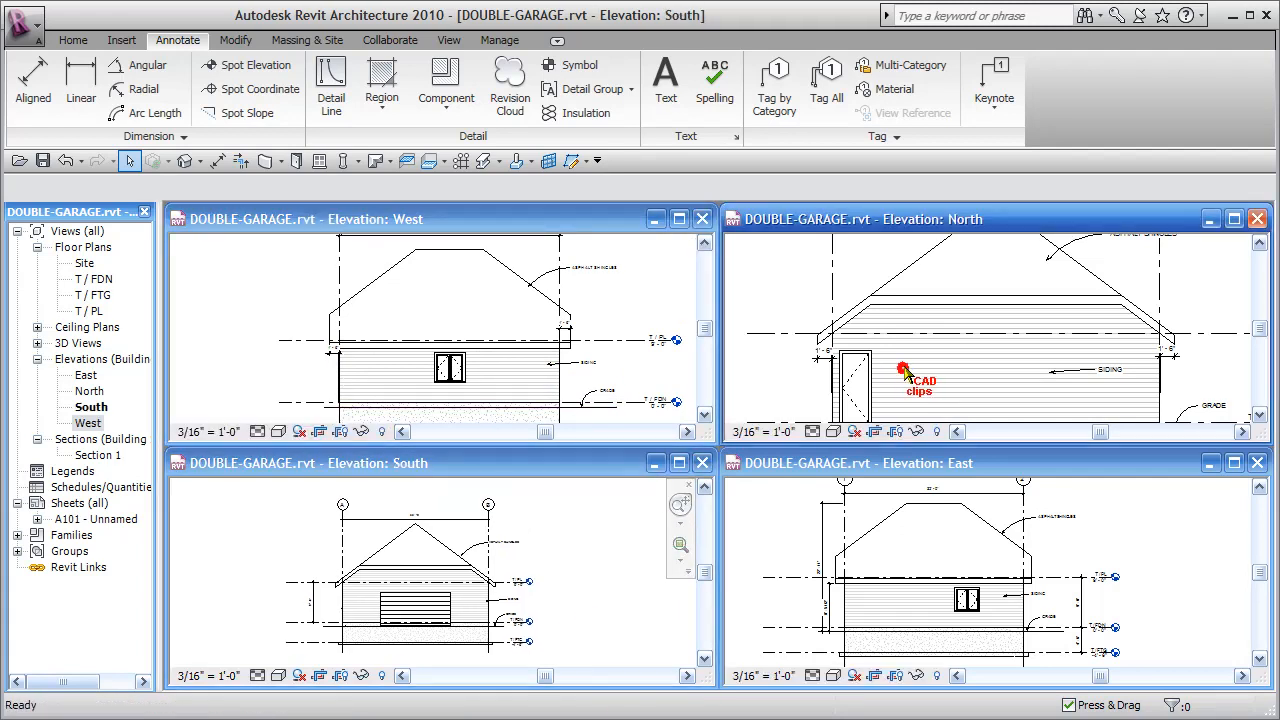
{"action": "scroll", "coordinate": [898, 374], "scroll_direction": "up", "scroll_amount": 3}
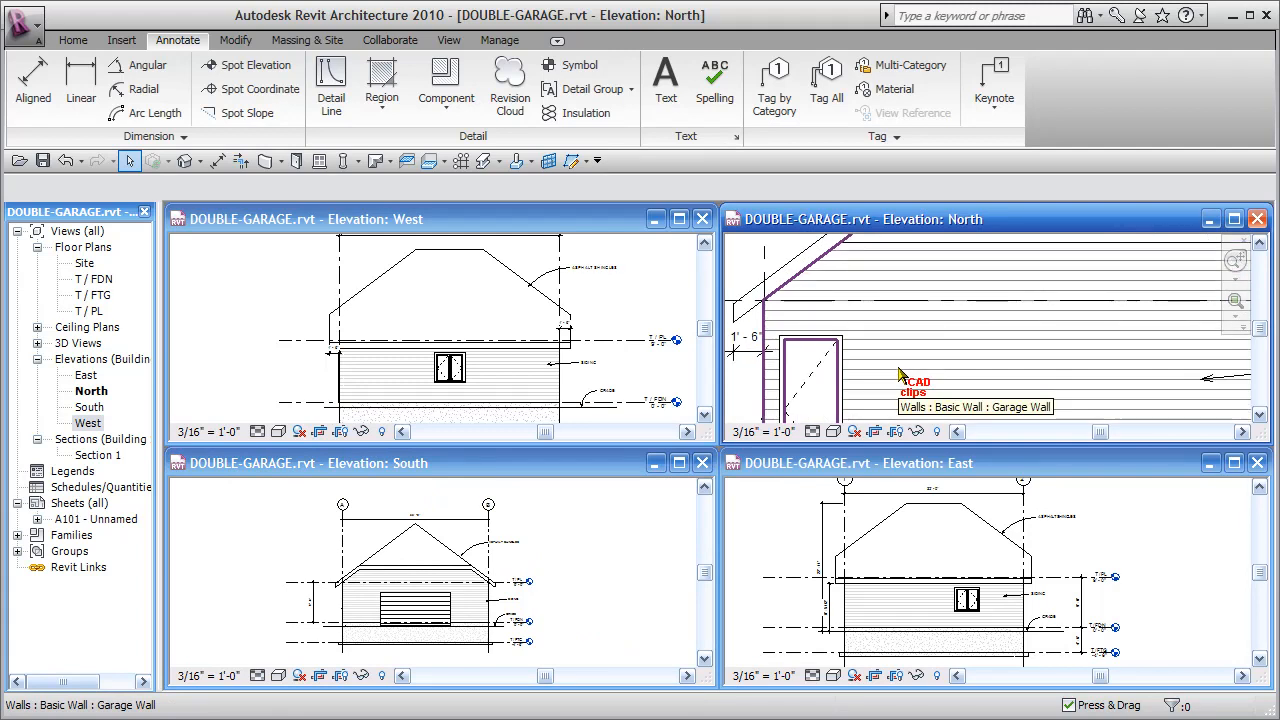
{"action": "scroll", "coordinate": [898, 373], "scroll_direction": "down", "scroll_amount": 3}
{"action": "scroll", "coordinate": [880, 360], "scroll_direction": "down", "scroll_amount": 3}
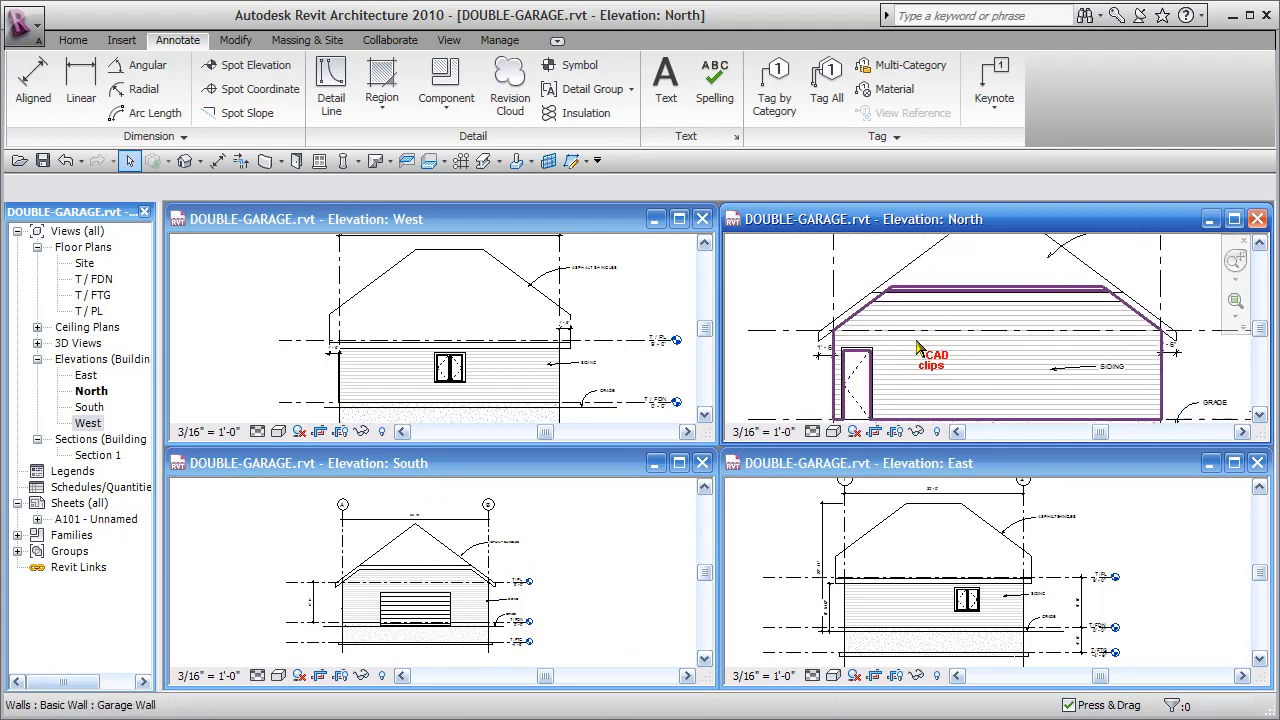
{"action": "left_click", "coordinate": [620, 314]}
{"action": "scroll", "coordinate": [640, 300], "scroll_direction": "down", "scroll_amount": 2}
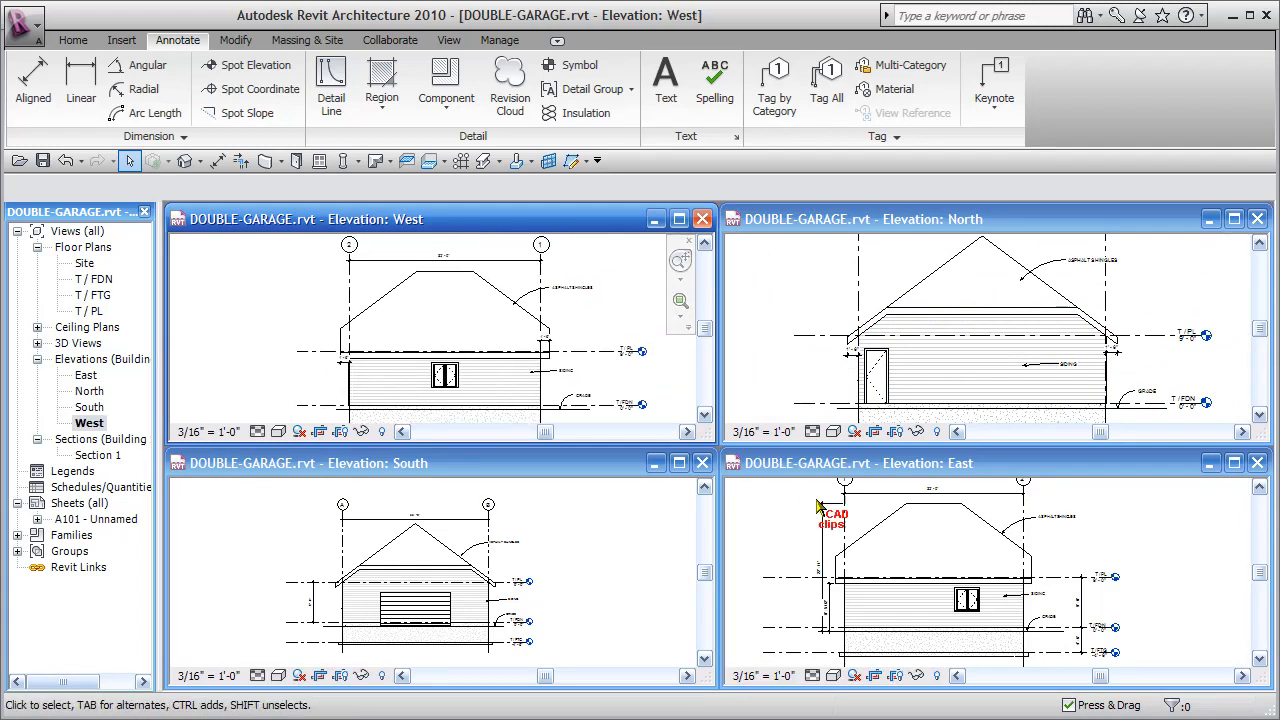
{"action": "left_click", "coordinate": [808, 541]}
{"action": "scroll", "coordinate": [820, 541], "scroll_direction": "down", "scroll_amount": 2}
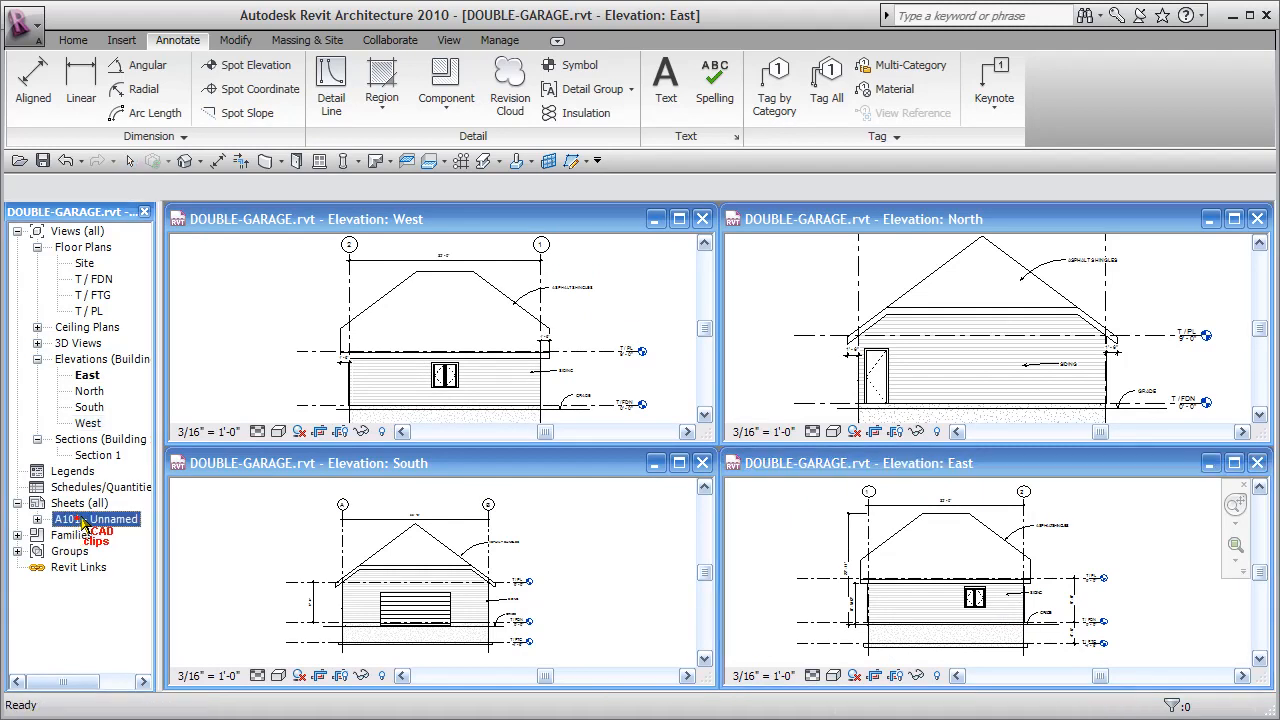
Open sheet A101 in a maximized window and focus on its placed elevations
{"action": "double_click", "coordinate": [156, 527]}
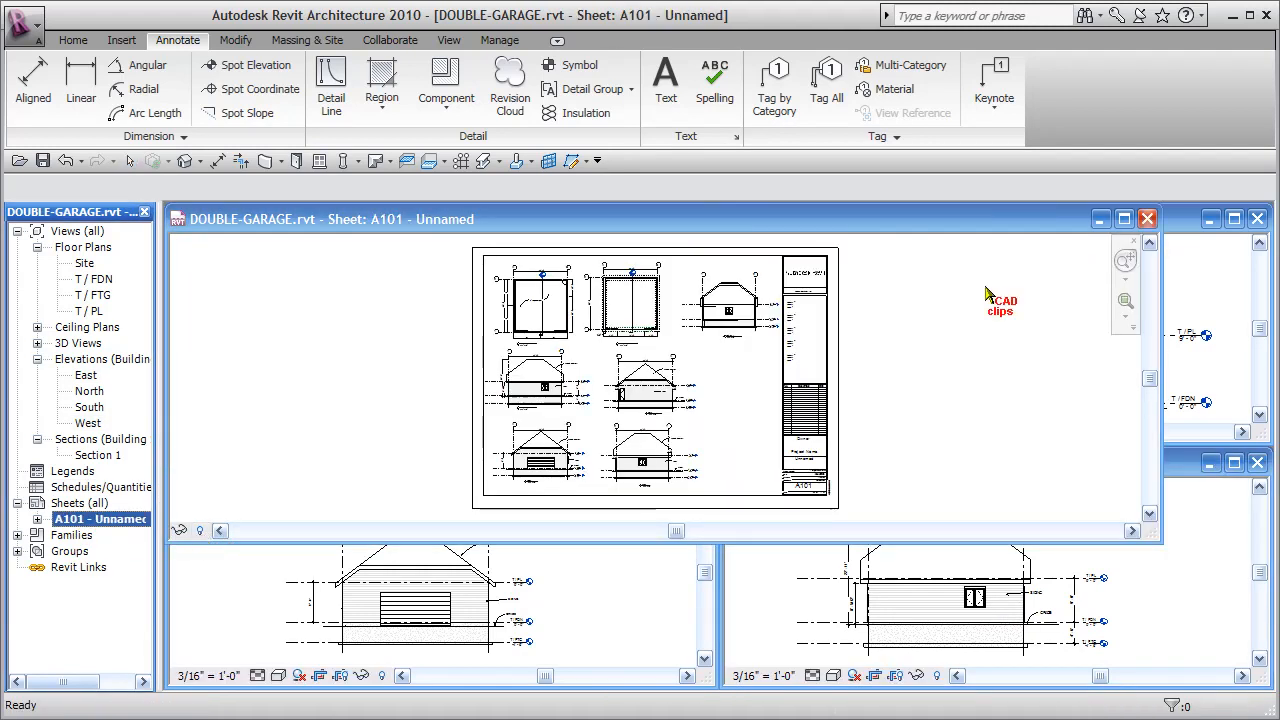
{"action": "left_click", "coordinate": [1124, 219]}
{"action": "middle_click_drag", "start_coordinate": [974, 424], "coordinate": [1037, 528]}
{"action": "scroll", "coordinate": [727, 473], "scroll_direction": "up", "scroll_amount": 2}
{"action": "scroll", "coordinate": [468, 512], "scroll_direction": "up", "scroll_amount": 2}
{"action": "scroll", "coordinate": [470, 510], "scroll_direction": "up", "scroll_amount": 4}
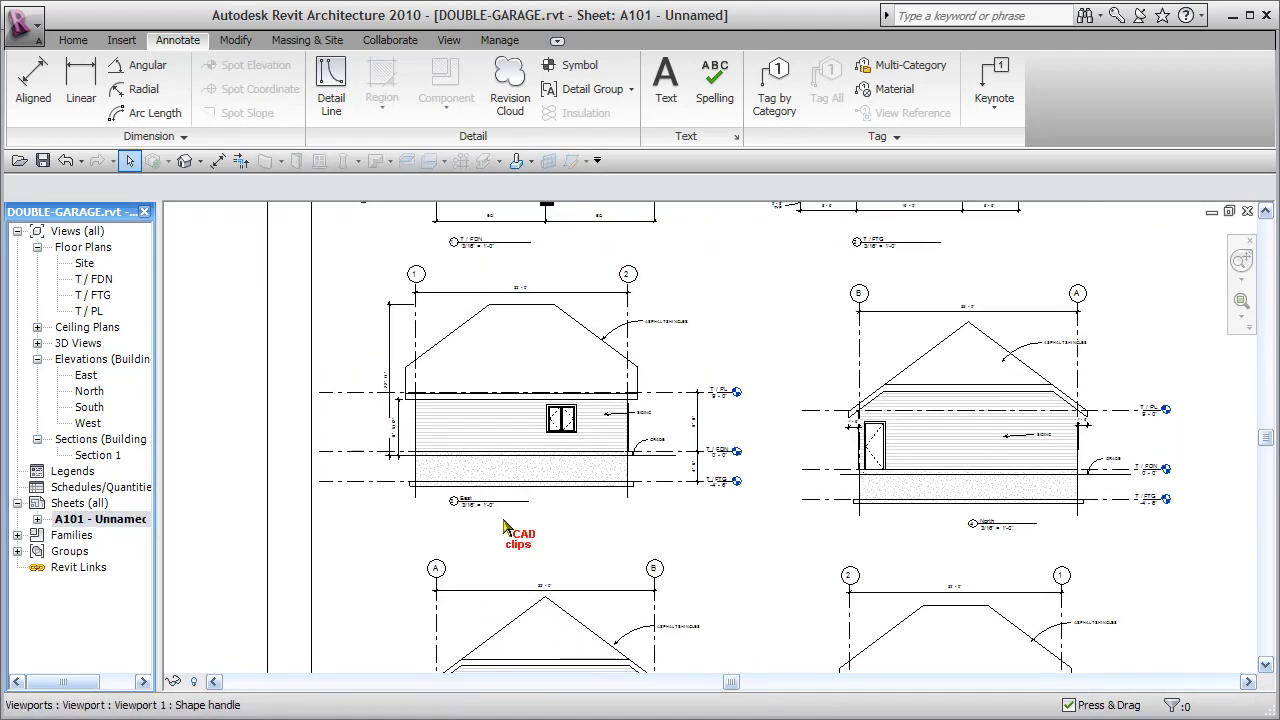
Nudge the East elevation's viewport slightly to the right on sheet A101
{"action": "left_click", "coordinate": [487, 510]}
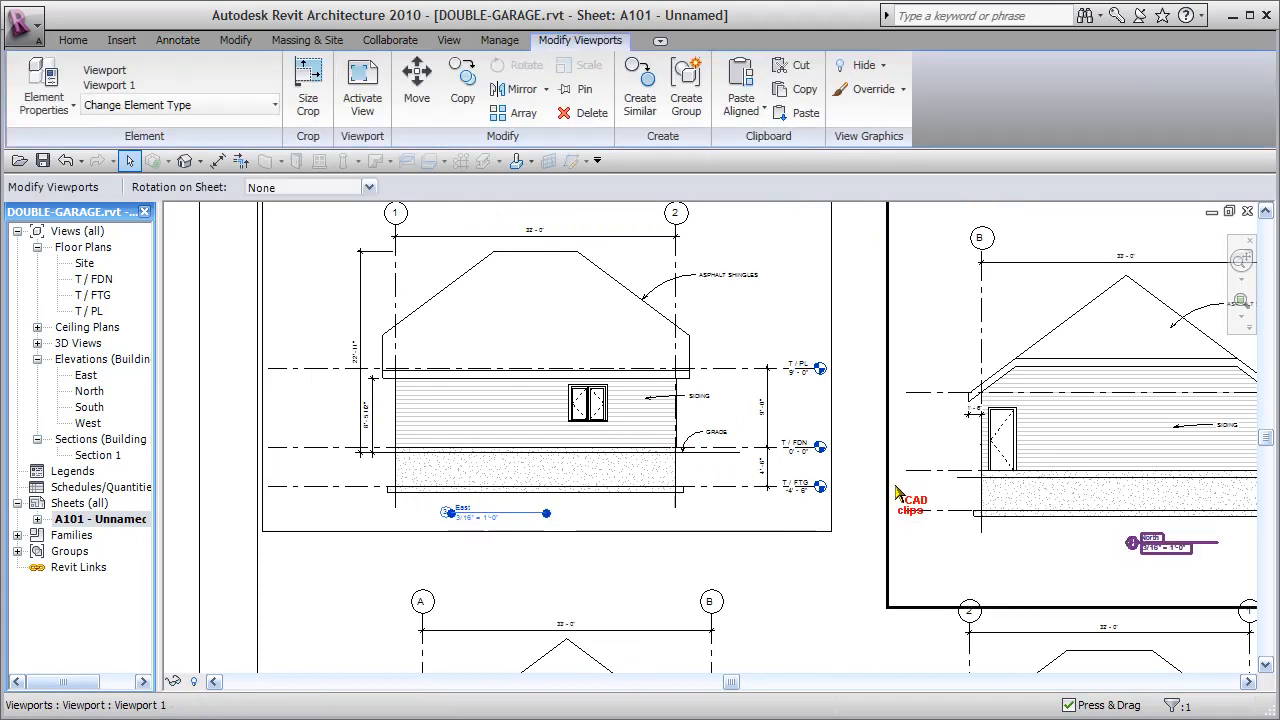
{"action": "key", "text": "Right"}
{"action": "key", "text": "Right"}
{"action": "key", "text": "Right"}
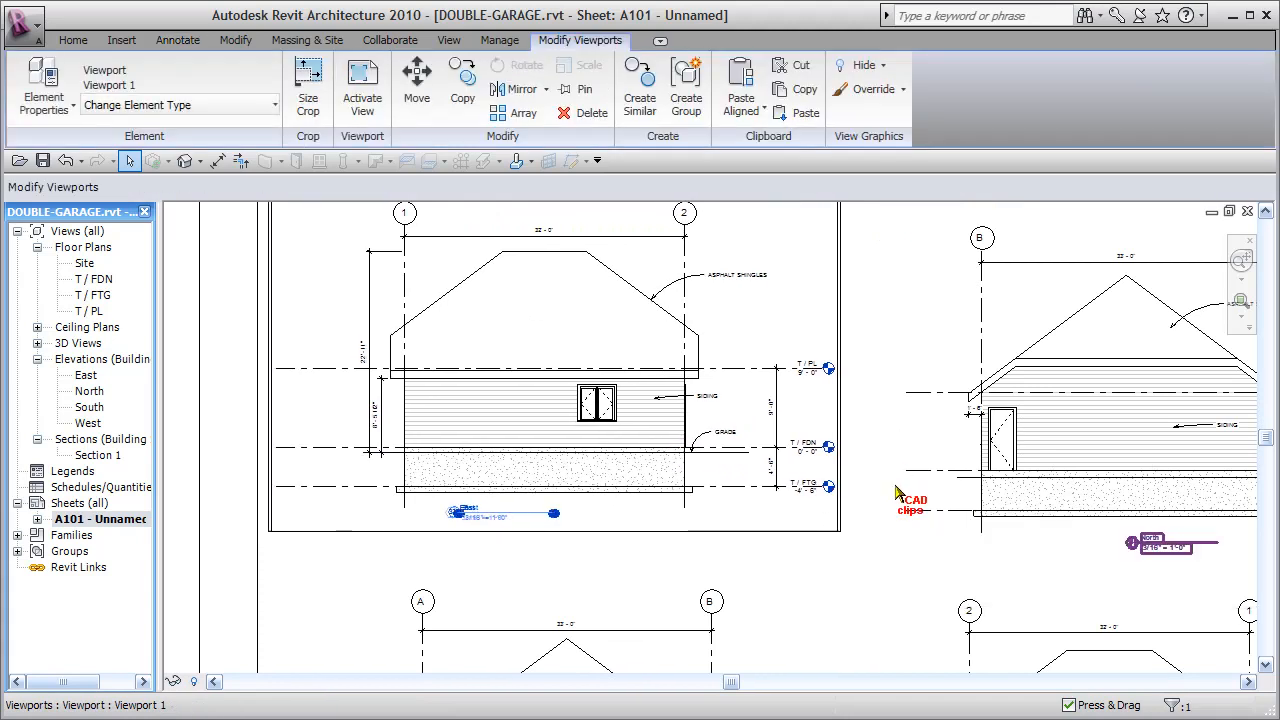
Shift the East elevation's view title to the right so it sits centrally beneath the drawing
{"action": "left_click", "coordinate": [523, 511]}
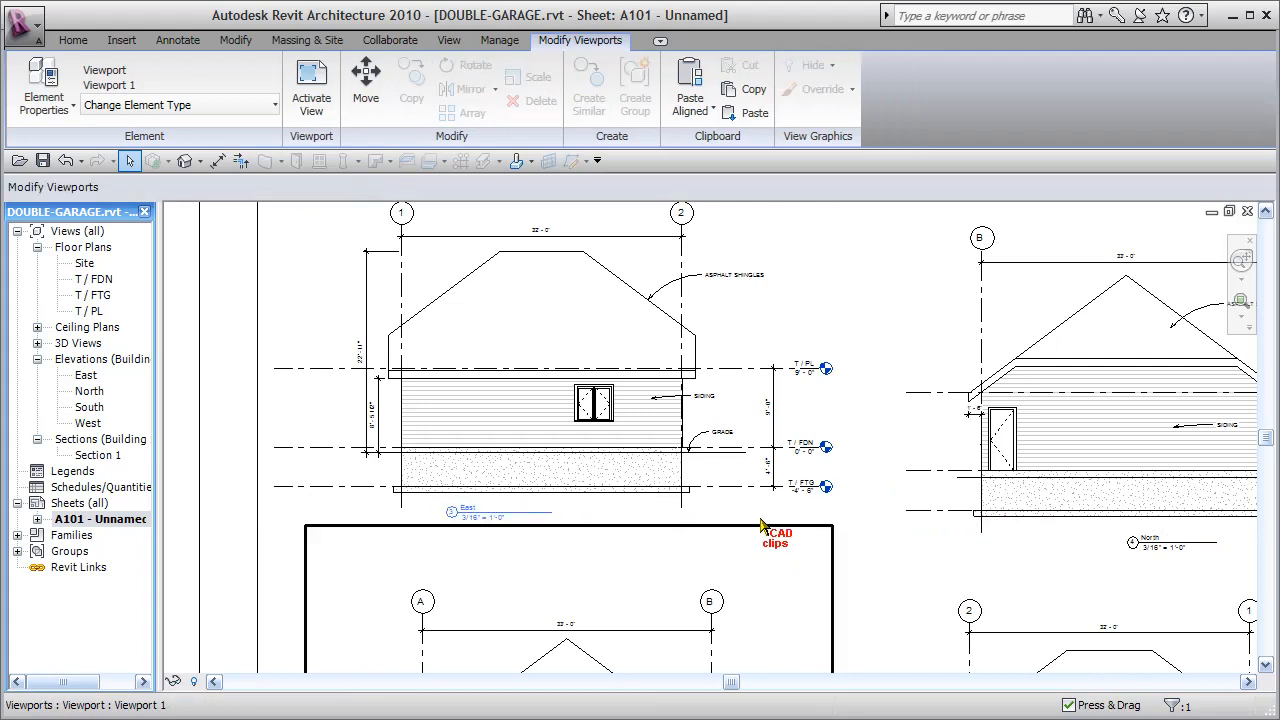
{"action": "key", "text": "Right"}
{"action": "key", "text": "Right"}
{"action": "key", "text": "Right"}
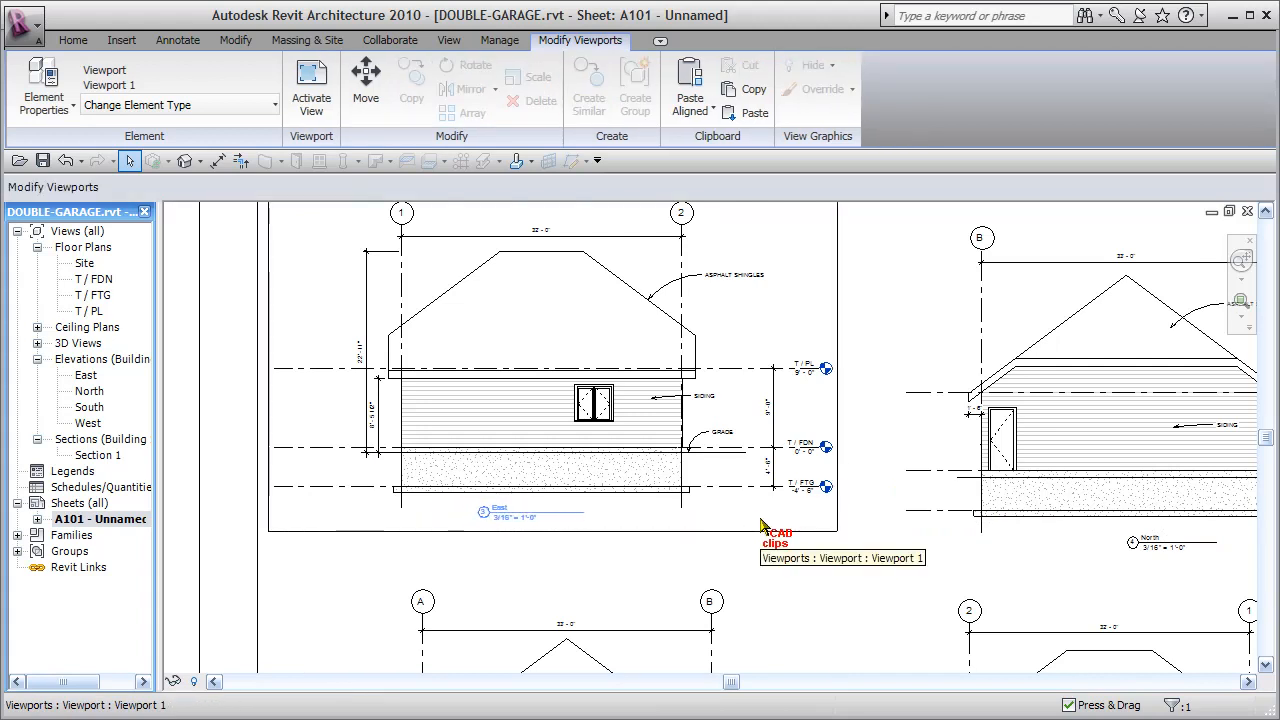
Nudge the North view title slightly left beneath its elevation, adjust the South view title's position, and clear the selection
{"action": "middle_click_drag", "start_coordinate": [906, 585], "coordinate": [594, 544]}
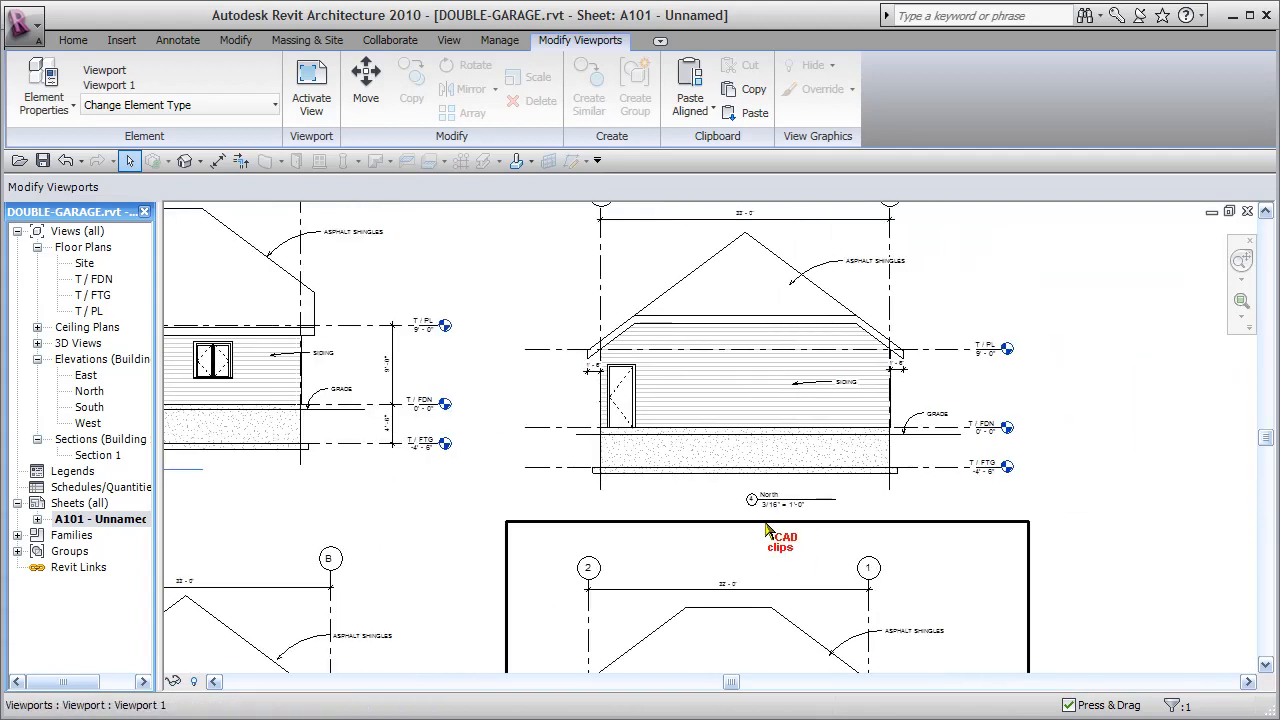
{"action": "left_click", "coordinate": [769, 504]}
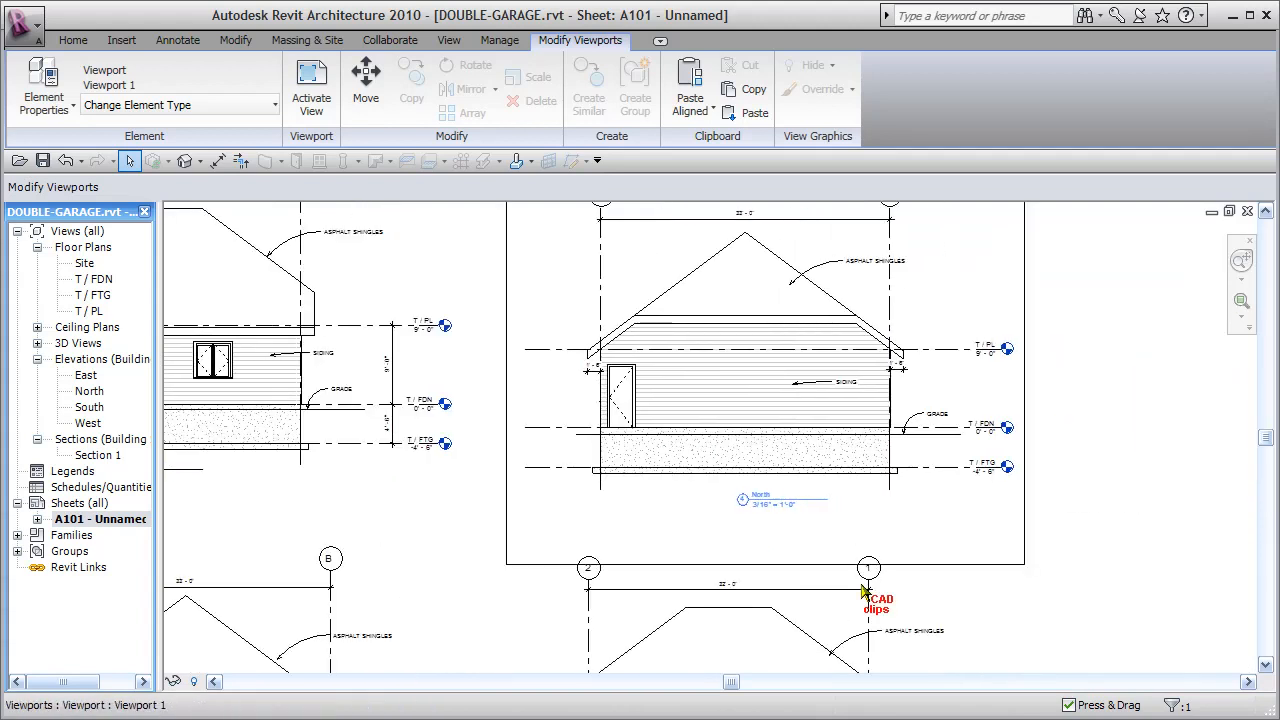
{"action": "middle_click_drag", "start_coordinate": [785, 620], "coordinate": [747, 273]}
{"action": "middle_click_drag", "start_coordinate": [629, 614], "coordinate": [950, 617]}
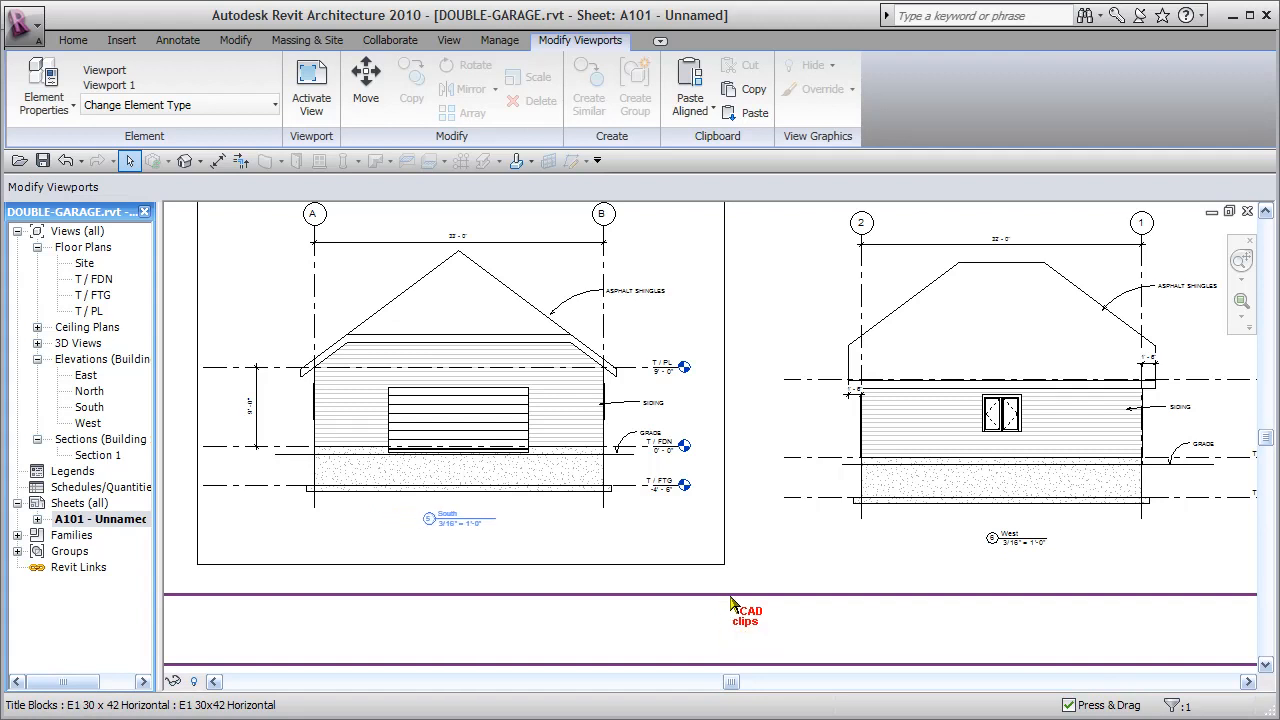
{"action": "key", "text": "Escape"}
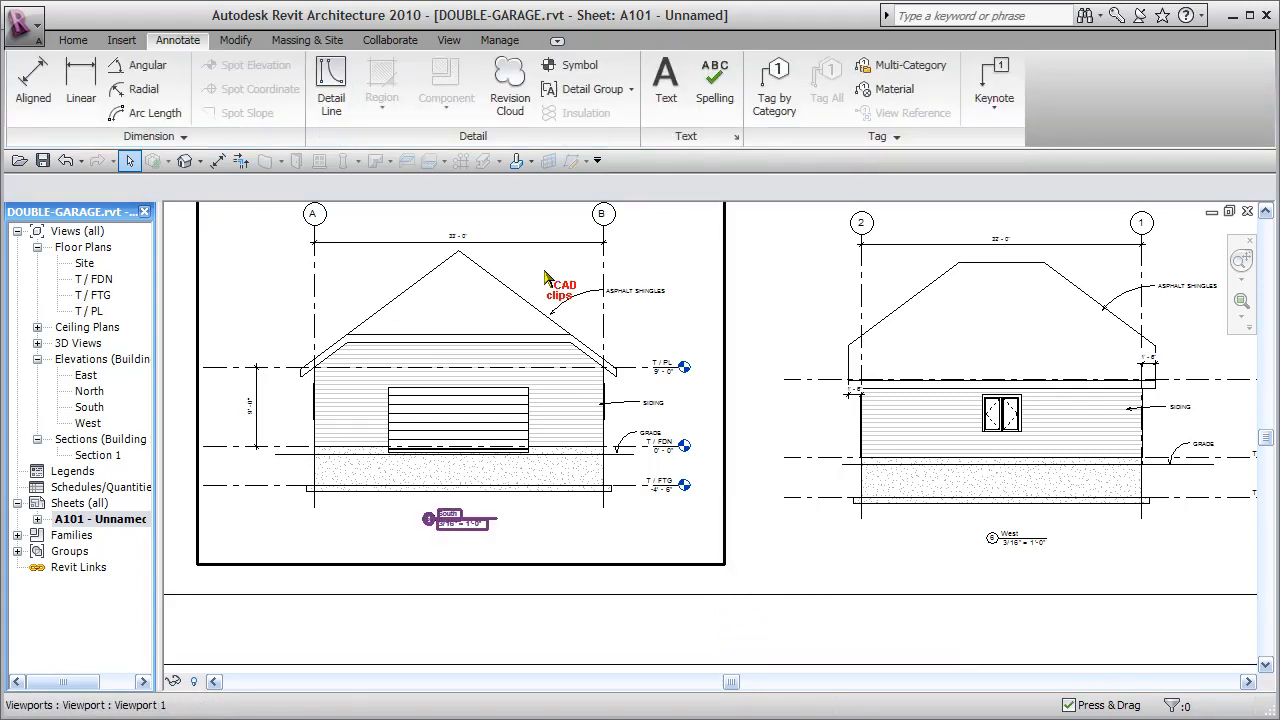
Nudge the North elevation's viewport upward on the sheet until its level lines align with those of the East elevation
{"action": "scroll", "coordinate": [538, 320], "scroll_direction": "down", "scroll_amount": 3}
{"action": "middle_click_drag", "start_coordinate": [711, 396], "coordinate": [651, 497]}
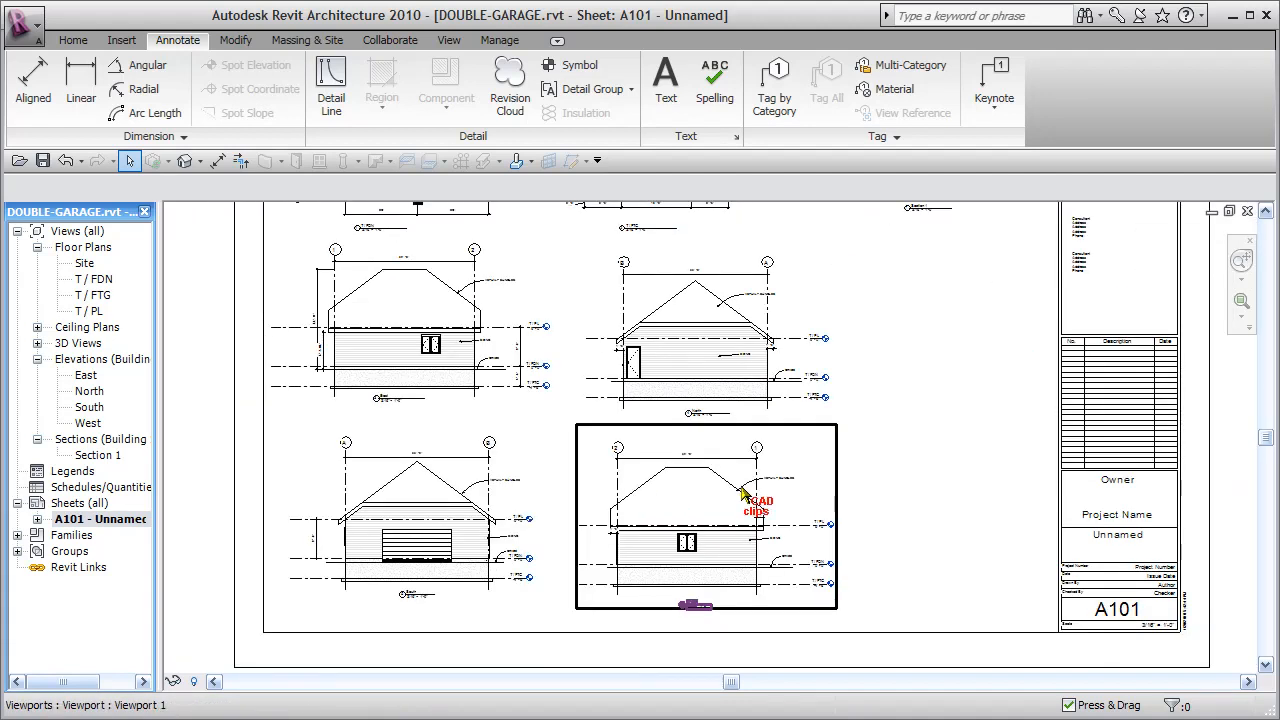
{"action": "scroll", "coordinate": [831, 509], "scroll_direction": "down", "scroll_amount": 3}
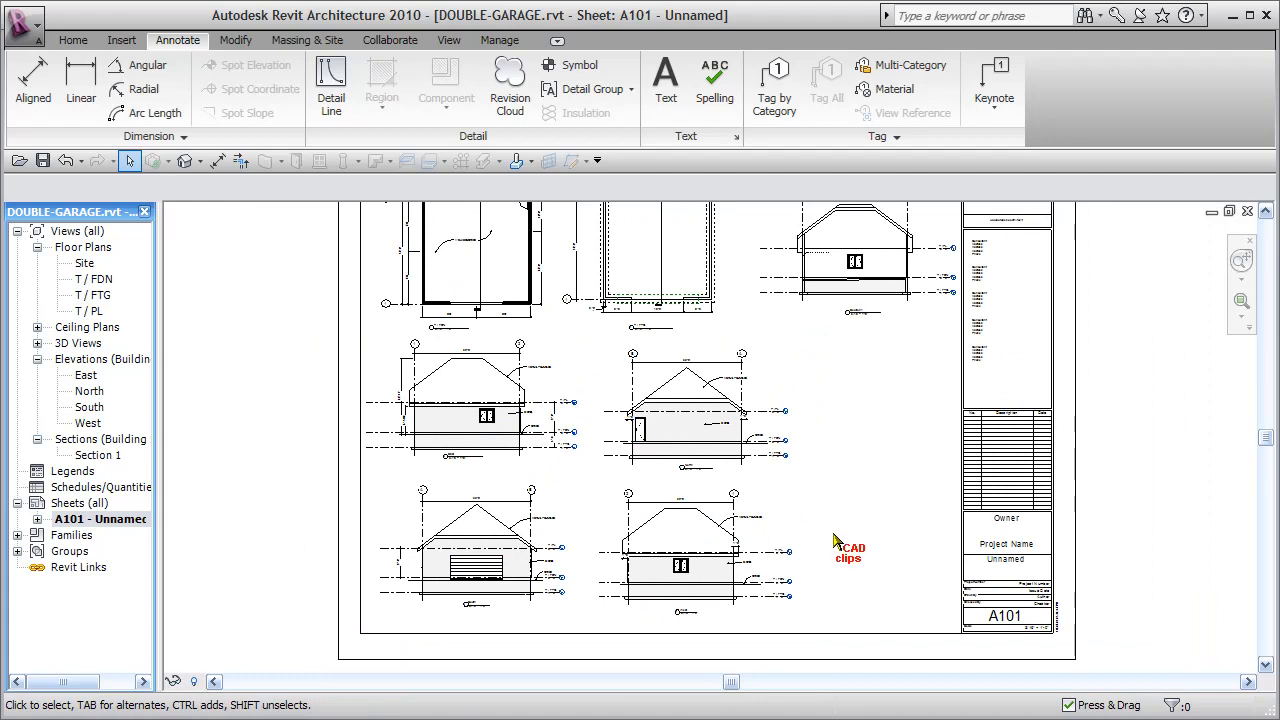
{"action": "left_click", "coordinate": [716, 412]}
{"action": "key", "text": "Up"}
{"action": "key", "text": "Up"}
{"action": "key", "text": "Up"}
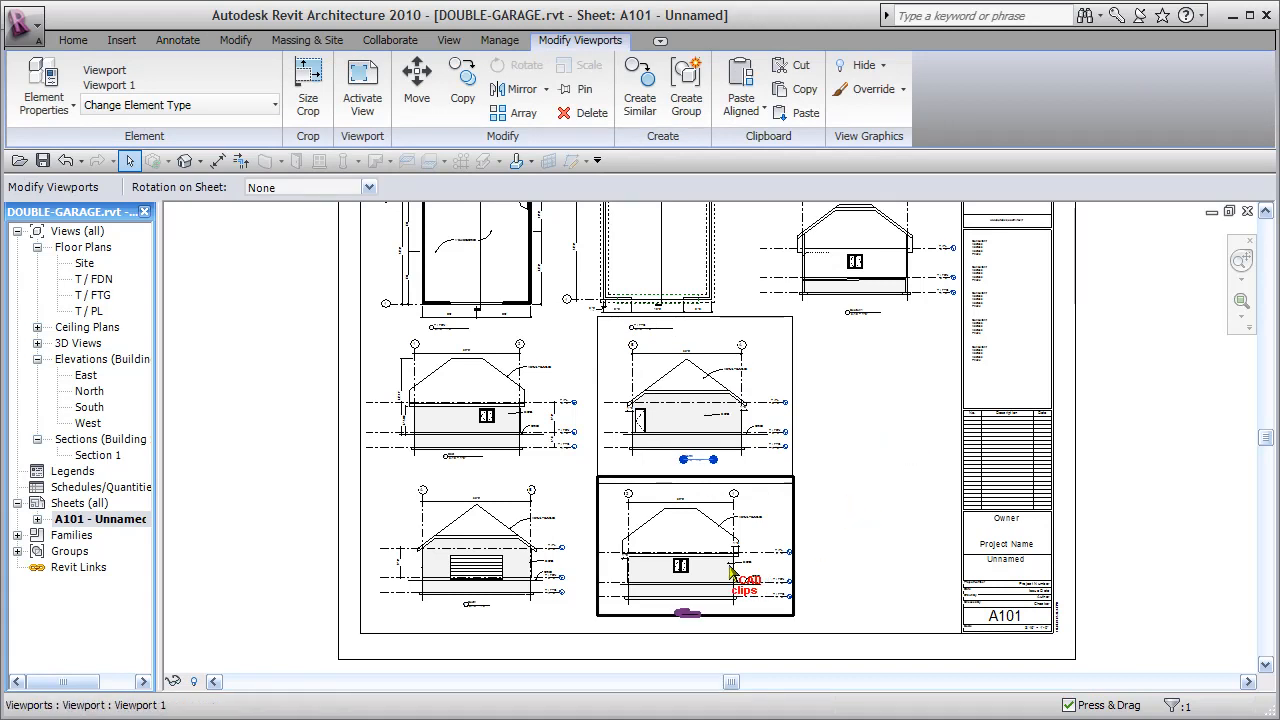
Move the South elevation's viewport slightly down so its level lines align with the West elevation, then deselect it
{"action": "left_click", "coordinate": [465, 601]}
{"action": "left_click_drag", "start_coordinate": [465, 601], "coordinate": [462, 595]}
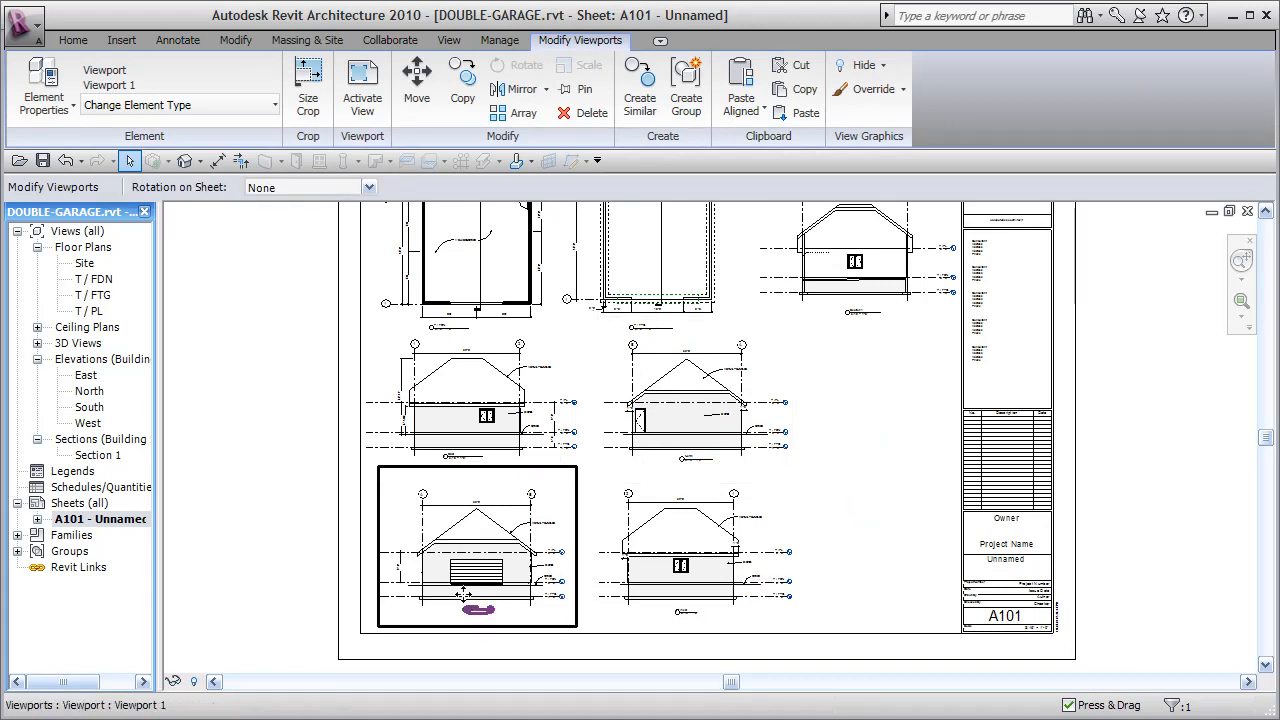
{"action": "left_click", "coordinate": [860, 523]}
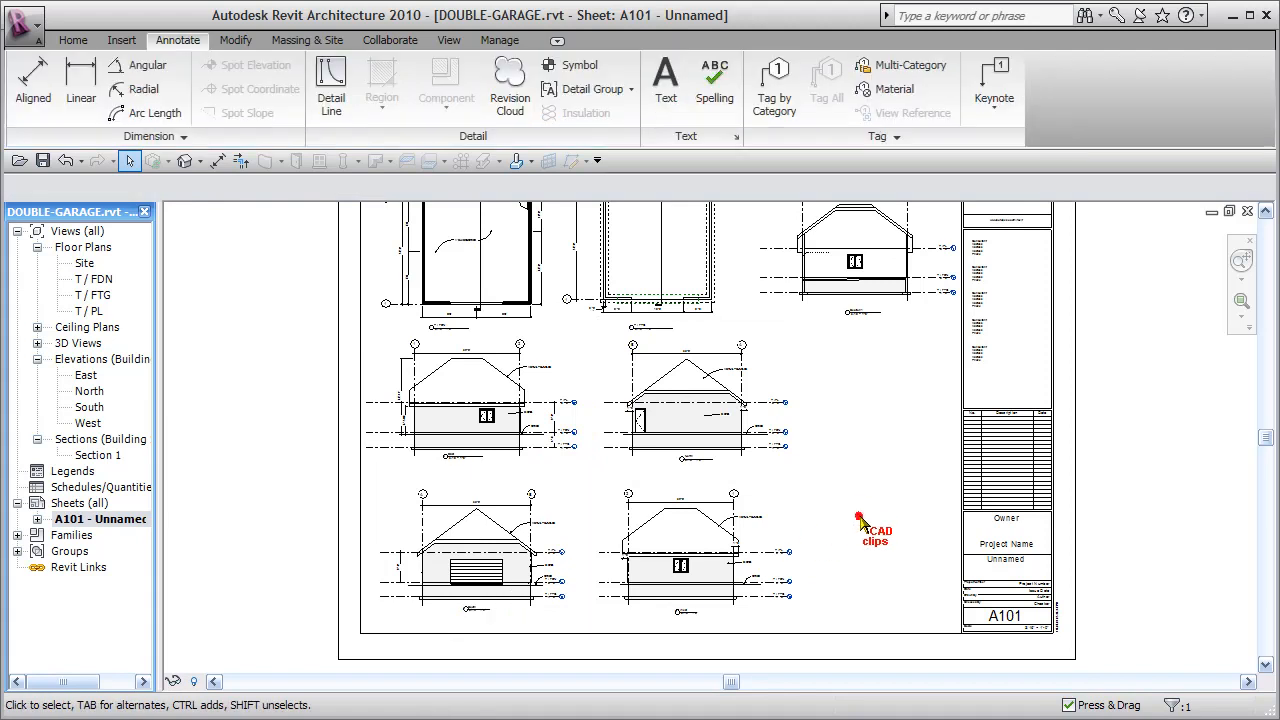
{"action": "scroll", "coordinate": [865, 513], "scroll_direction": "down", "scroll_amount": 3}
{"action": "middle_click_drag", "start_coordinate": [865, 513], "coordinate": [809, 554]}
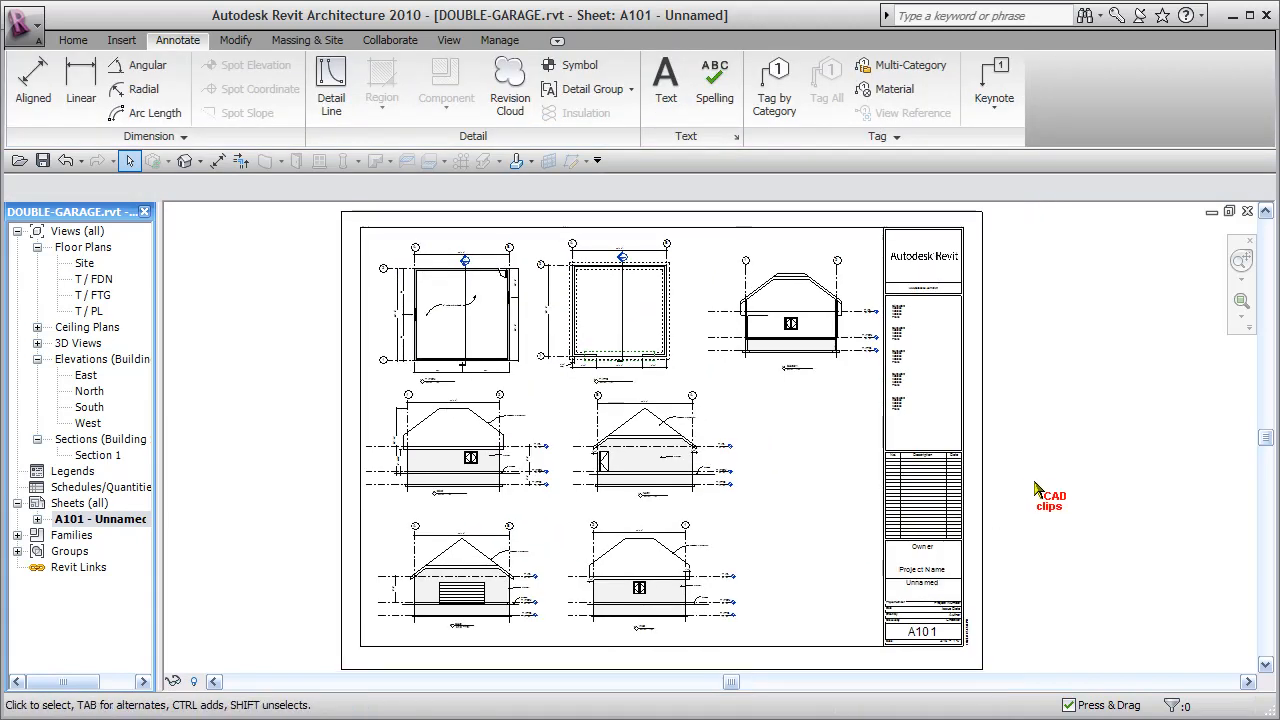